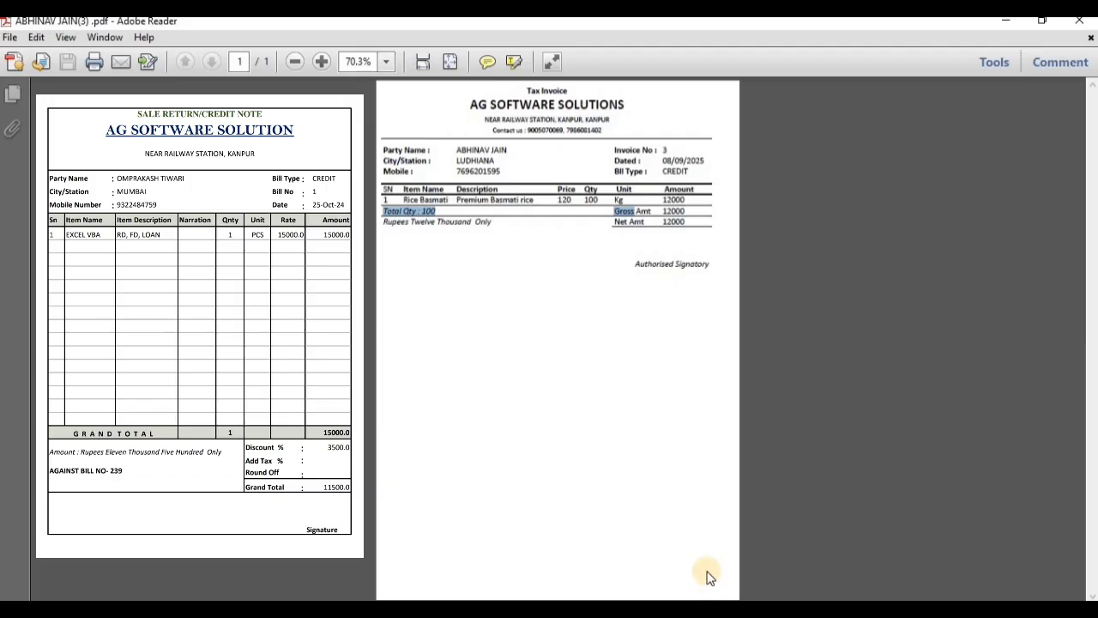
Look over the sample tax invoice and the utility settings, and close the settings window
{"action": "left_click", "coordinate": [525, 568]}
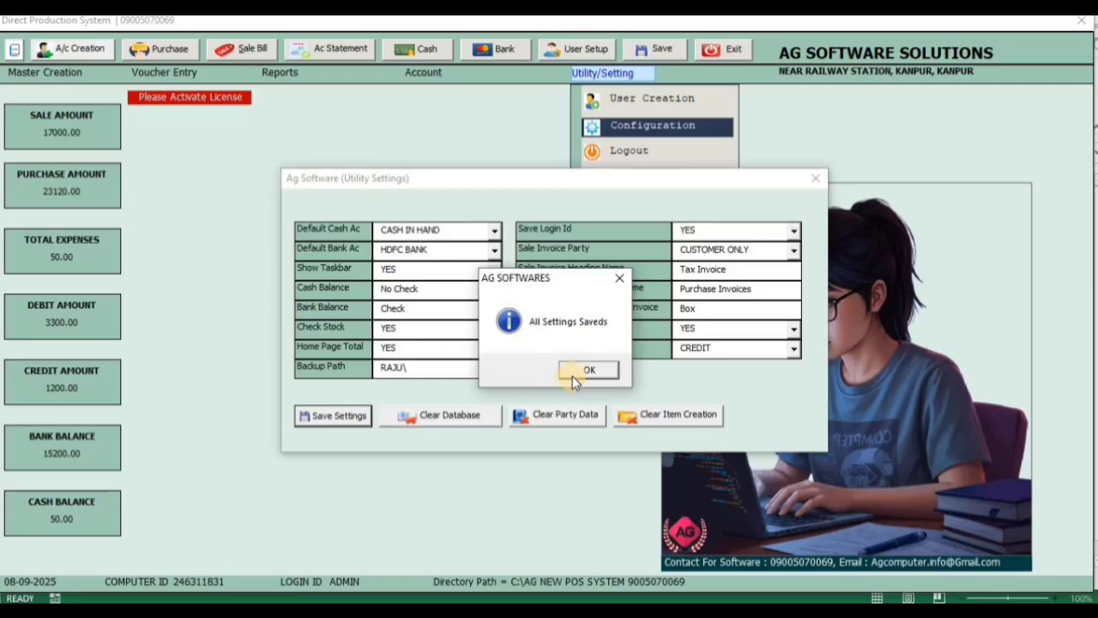
{"action": "left_click", "coordinate": [573, 376]}
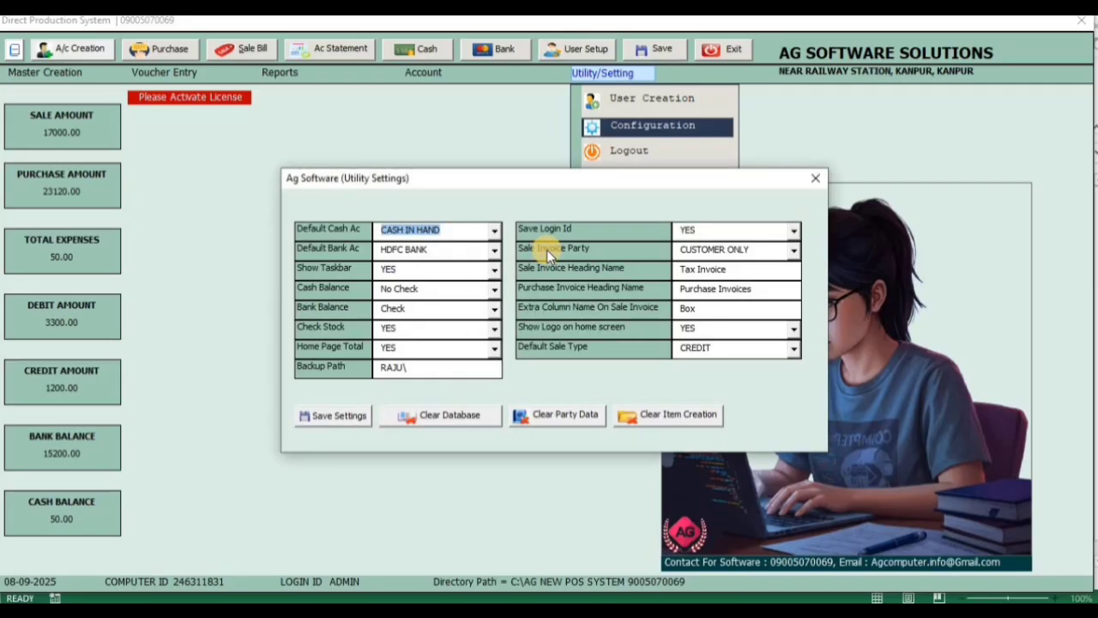
{"action": "left_click", "coordinate": [815, 178]}
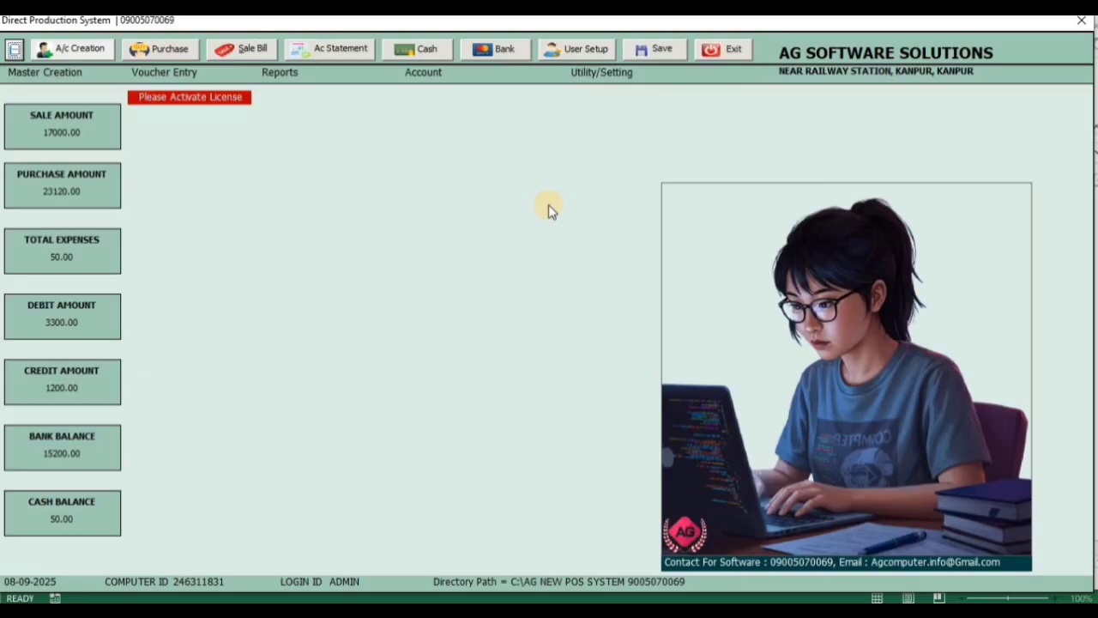
Open the company master to look over the stored company details, and close it
{"action": "left_click", "coordinate": [54, 75]}
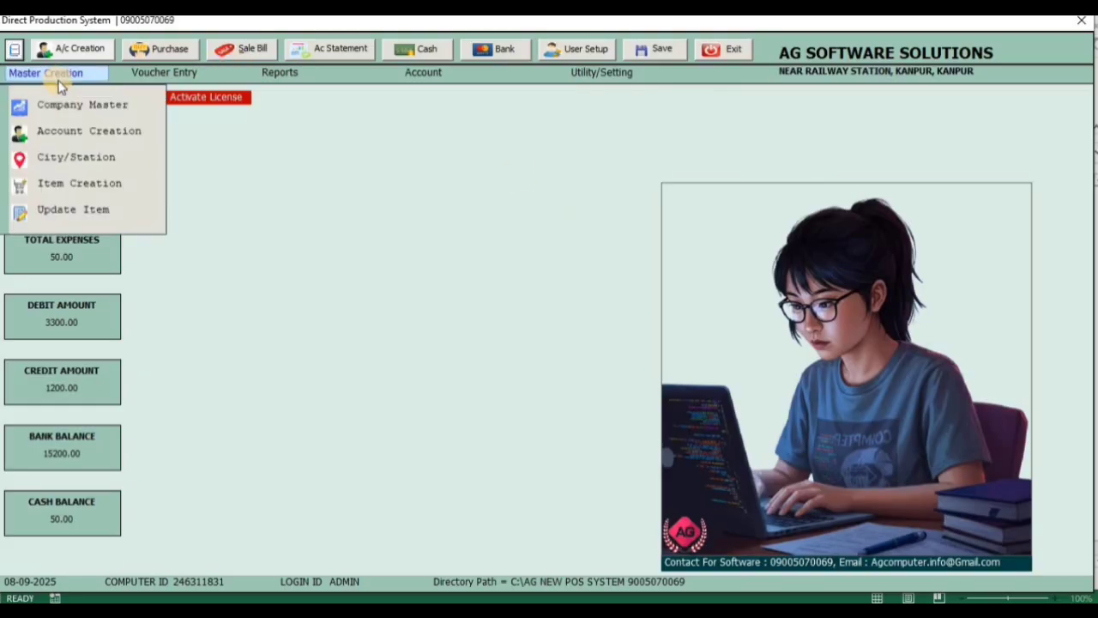
{"action": "left_click", "coordinate": [69, 112]}
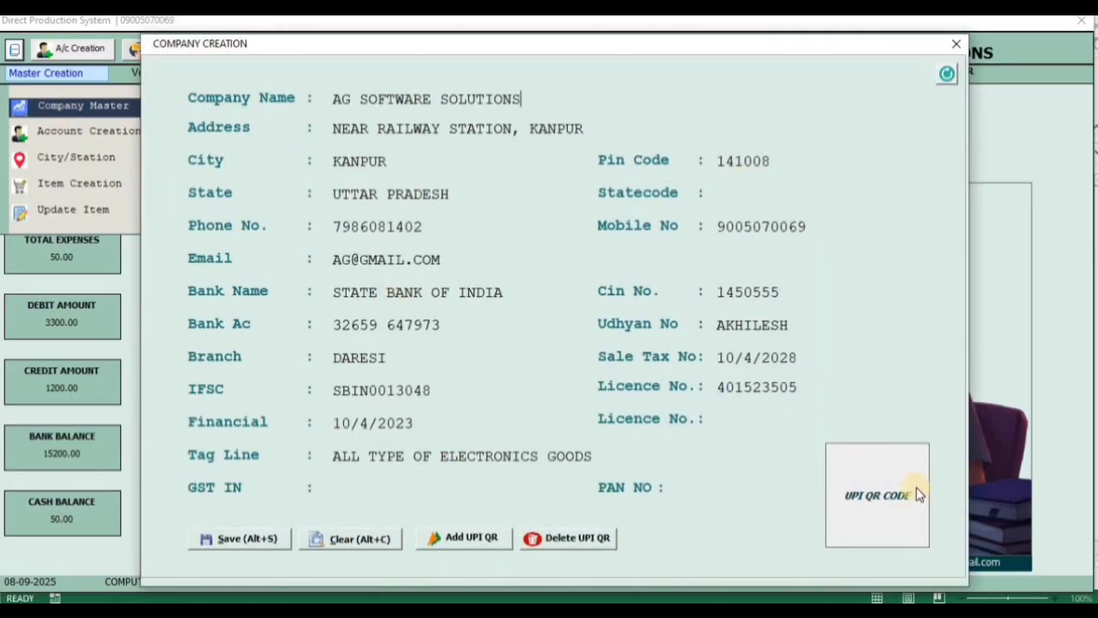
{"action": "left_click", "coordinate": [957, 43]}
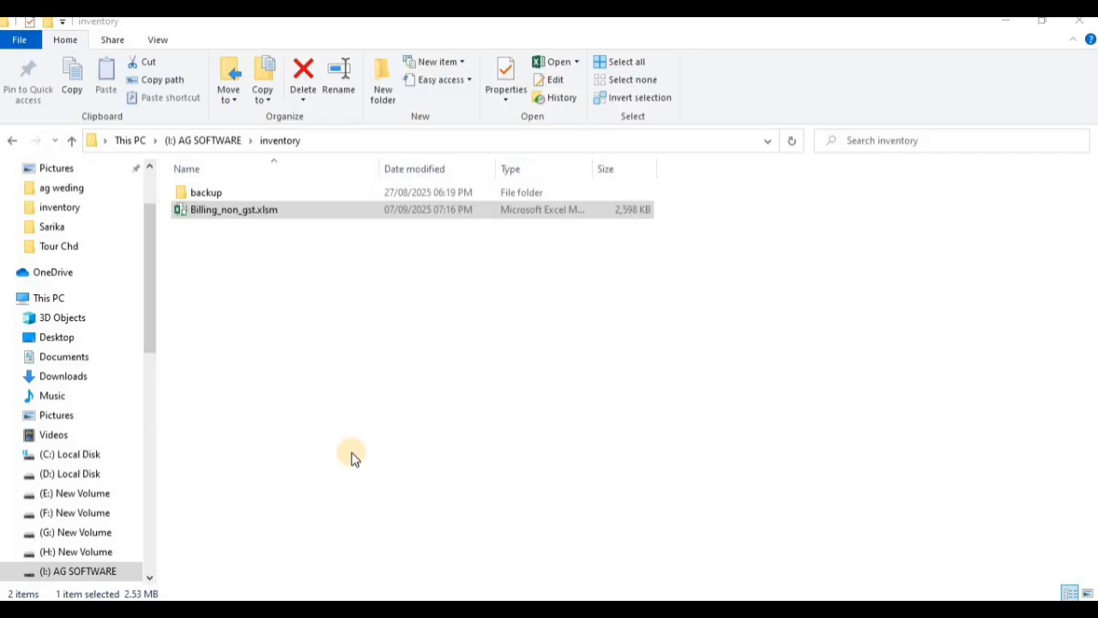
Open Billing_non_gst.xlsm from the inventory folder in a maximized window and enable its macros
{"action": "left_click", "coordinate": [297, 219]}
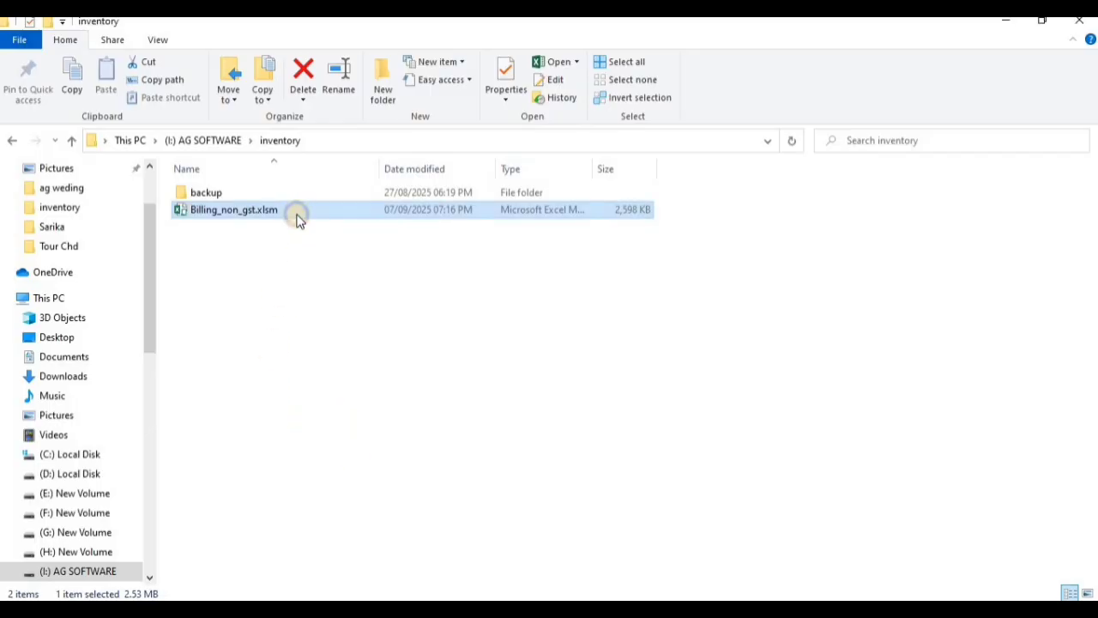
{"action": "right_click", "coordinate": [297, 220]}
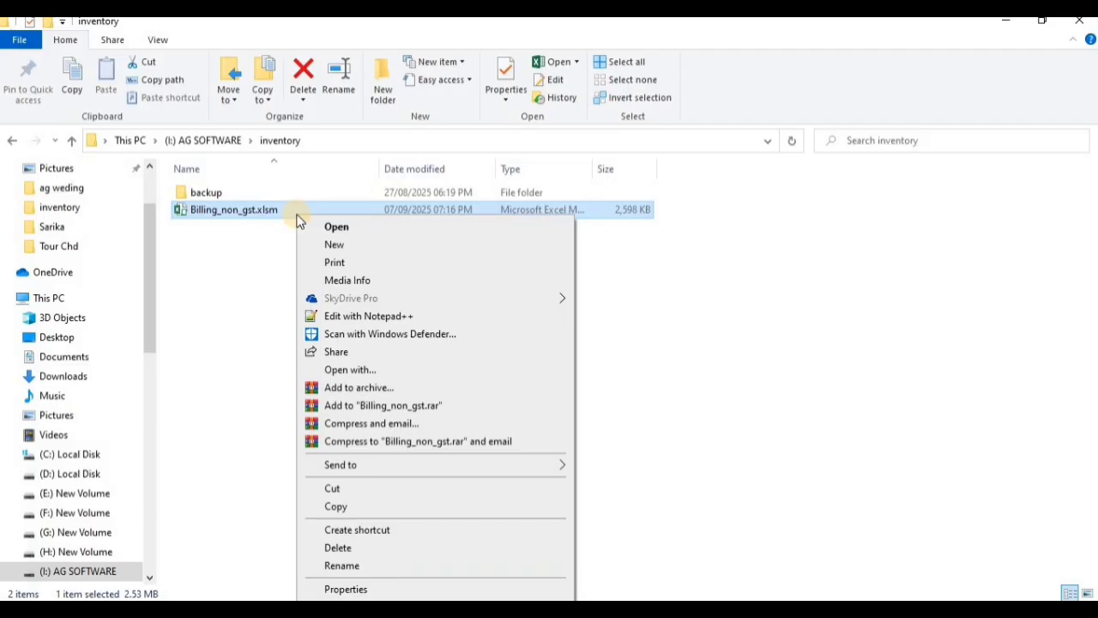
{"action": "left_click", "coordinate": [336, 227]}
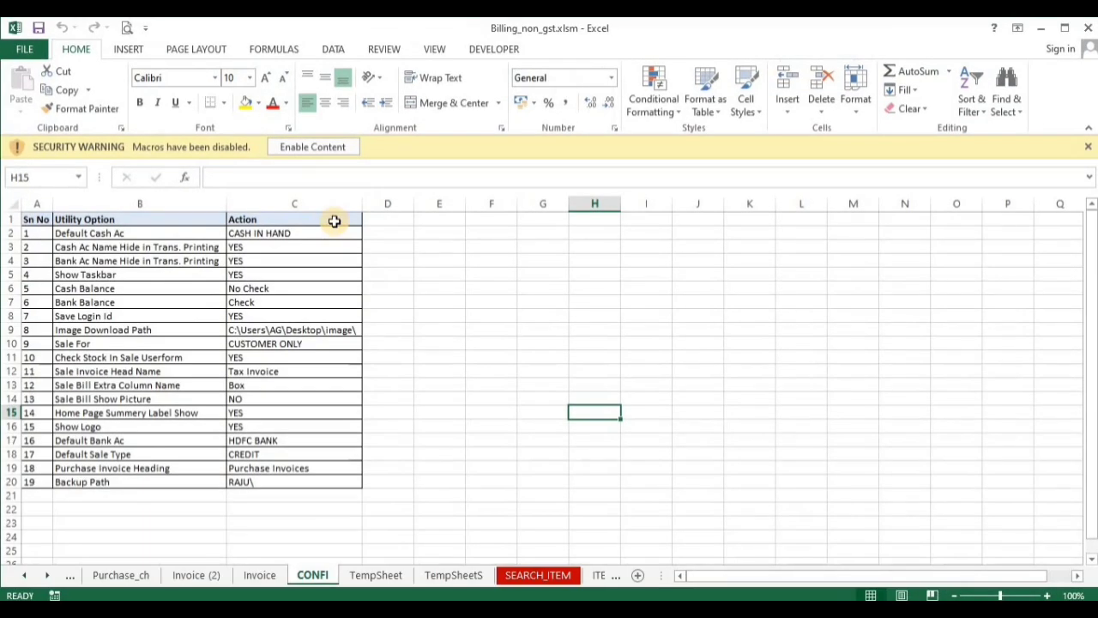
{"action": "left_click", "coordinate": [1065, 28]}
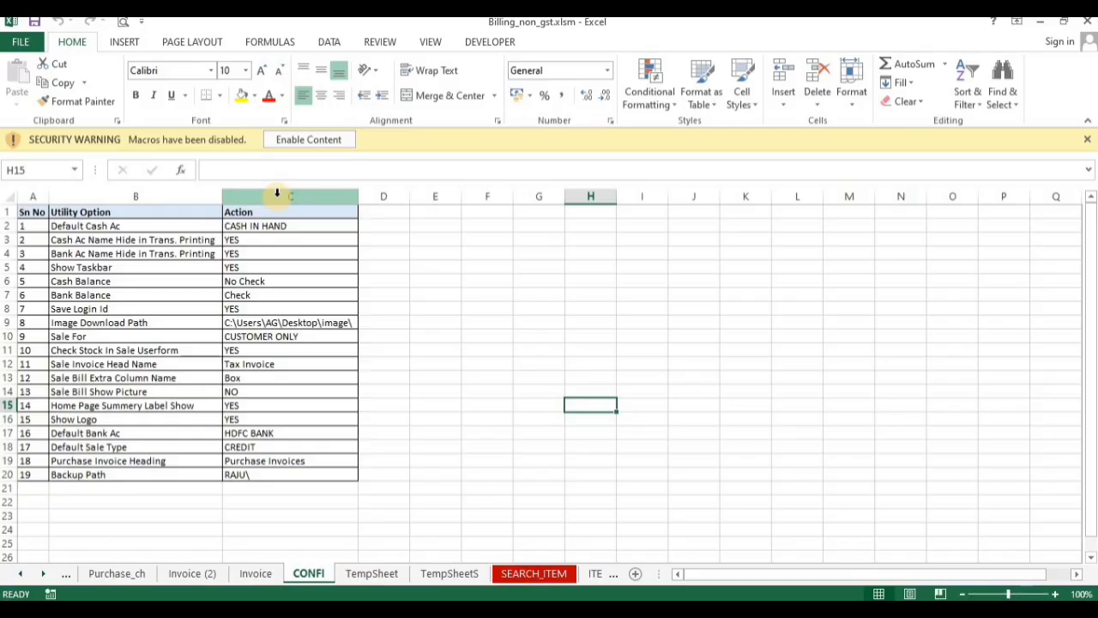
{"action": "left_click", "coordinate": [308, 139]}
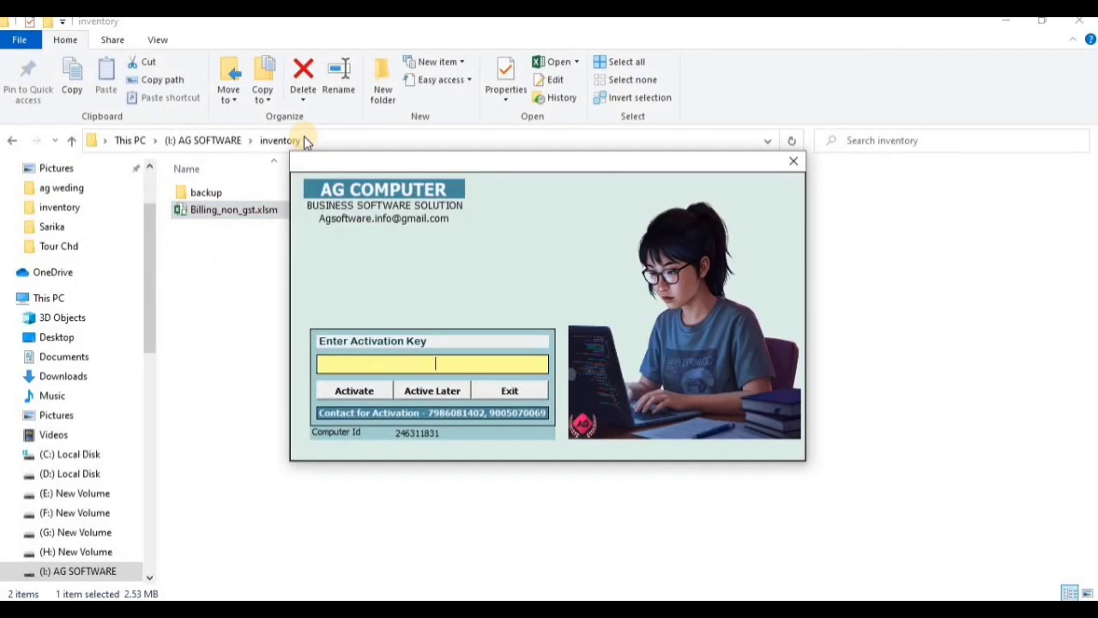
Postpone the licence activation and log in as ADMIN with the account password
{"action": "left_click", "coordinate": [429, 390]}
{"action": "left_click", "coordinate": [617, 370]}
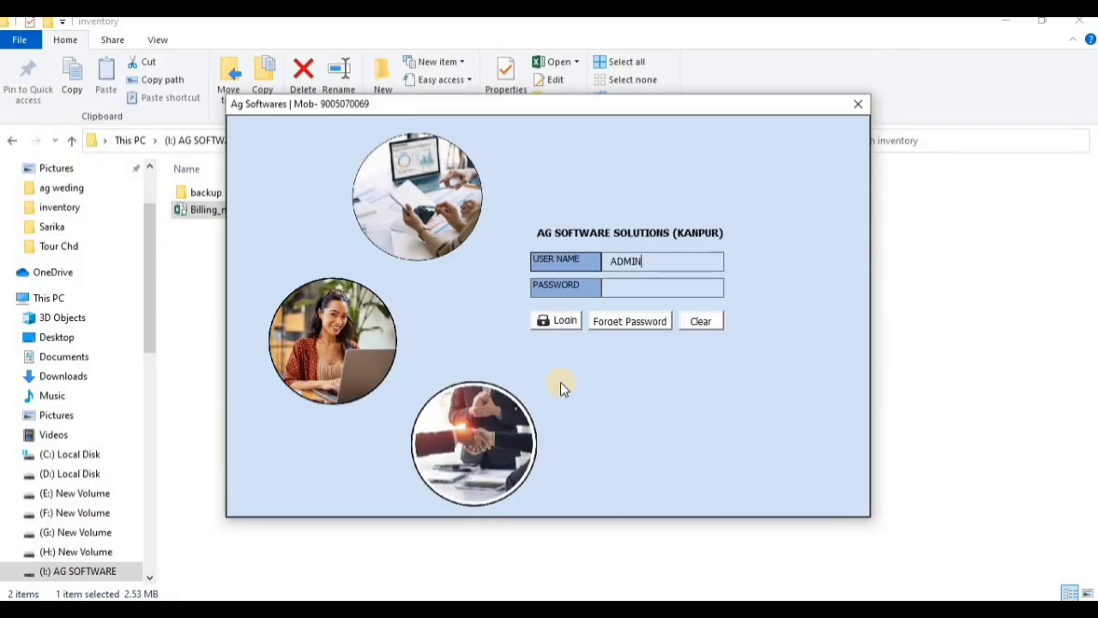
{"action": "key", "text": "Tab"}
{"action": "type", "text": "***"}
{"action": "key", "text": "Tab"}
{"action": "key", "text": "Return"}
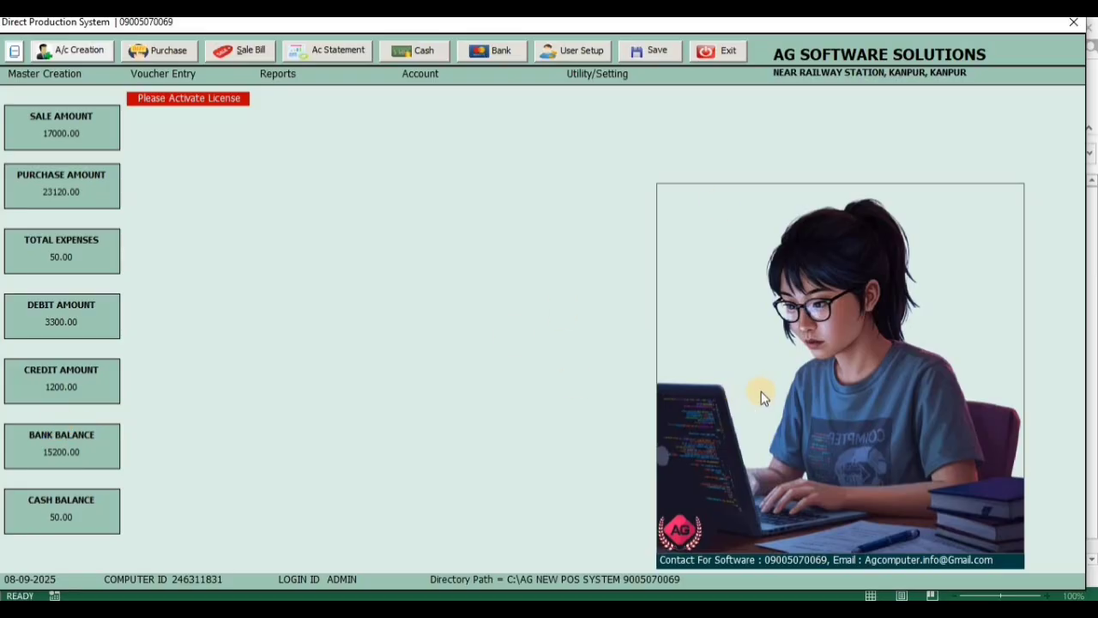
Open the utility configuration, set Home Page Total to NO and save the settings
{"action": "left_click", "coordinate": [620, 75]}
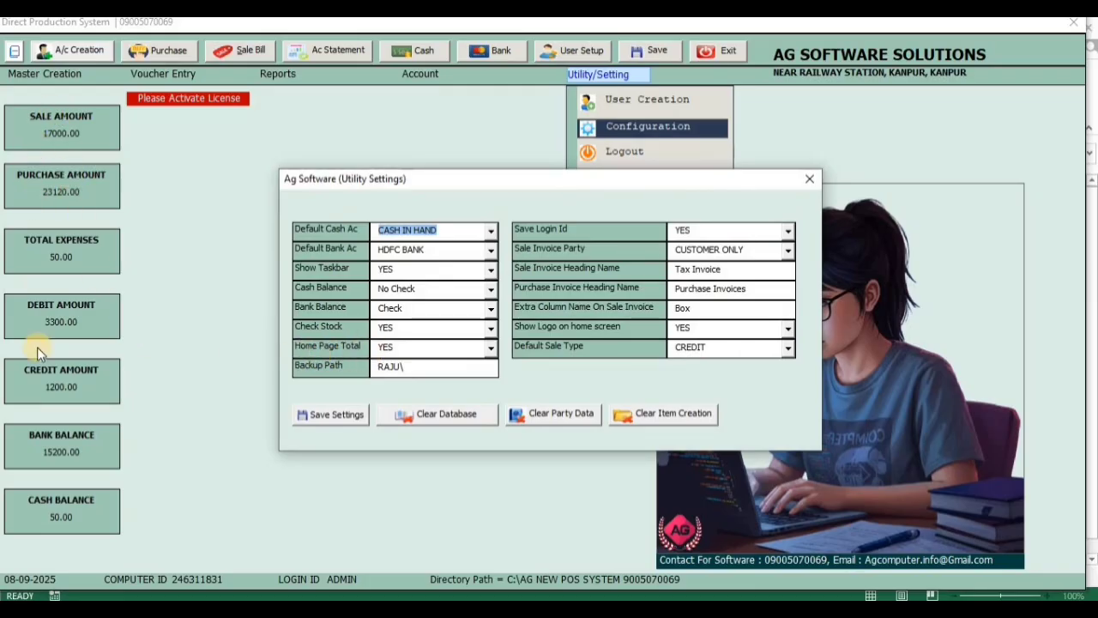
{"action": "left_click", "coordinate": [448, 350]}
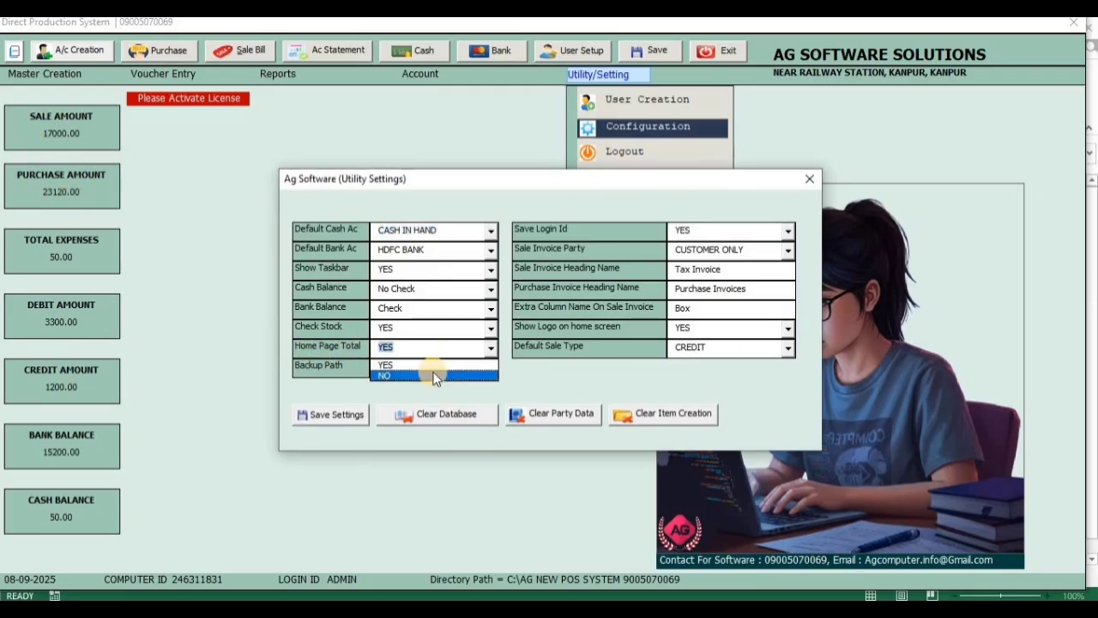
{"action": "left_click", "coordinate": [429, 371]}
{"action": "left_click", "coordinate": [352, 415]}
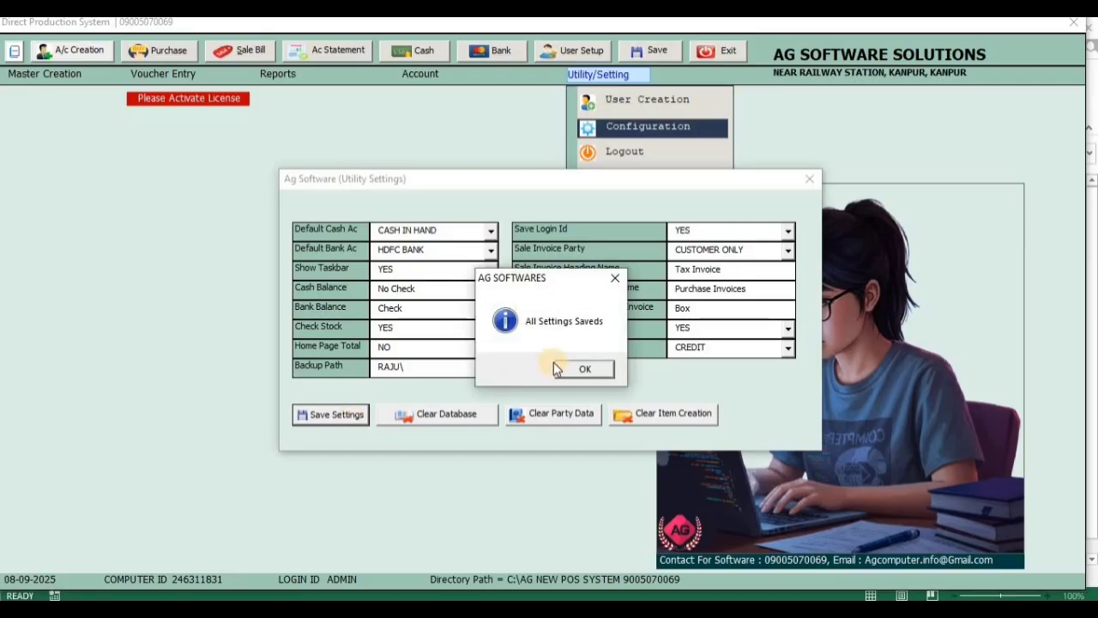
{"action": "left_click", "coordinate": [592, 370]}
Set Home Page Total to YES and save the settings
{"action": "left_click", "coordinate": [457, 351]}
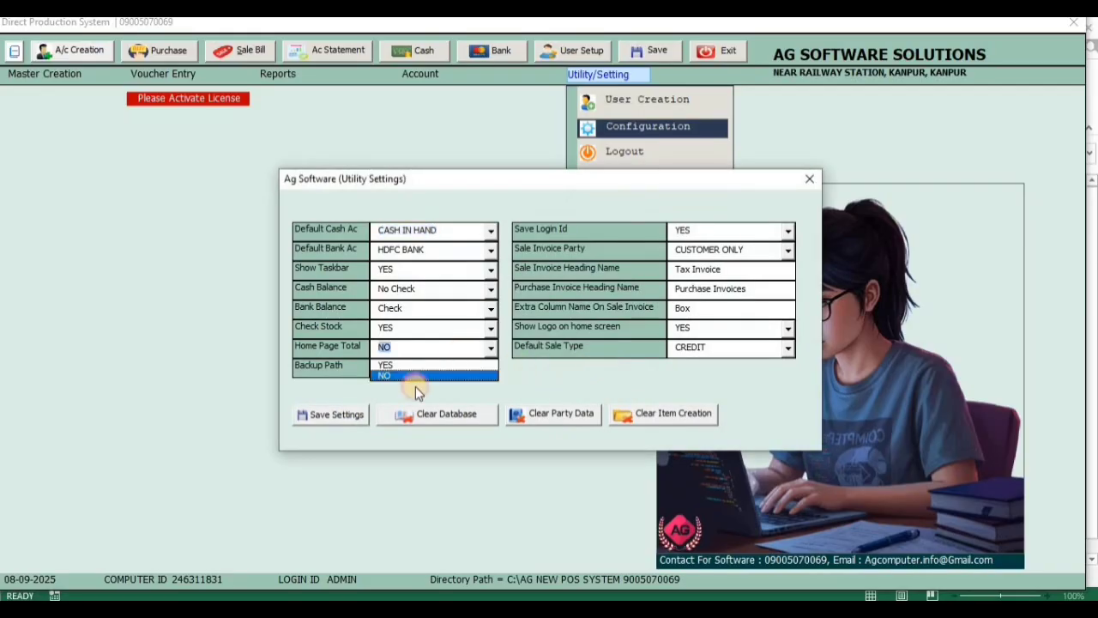
{"action": "left_click", "coordinate": [407, 369]}
{"action": "left_click", "coordinate": [334, 417]}
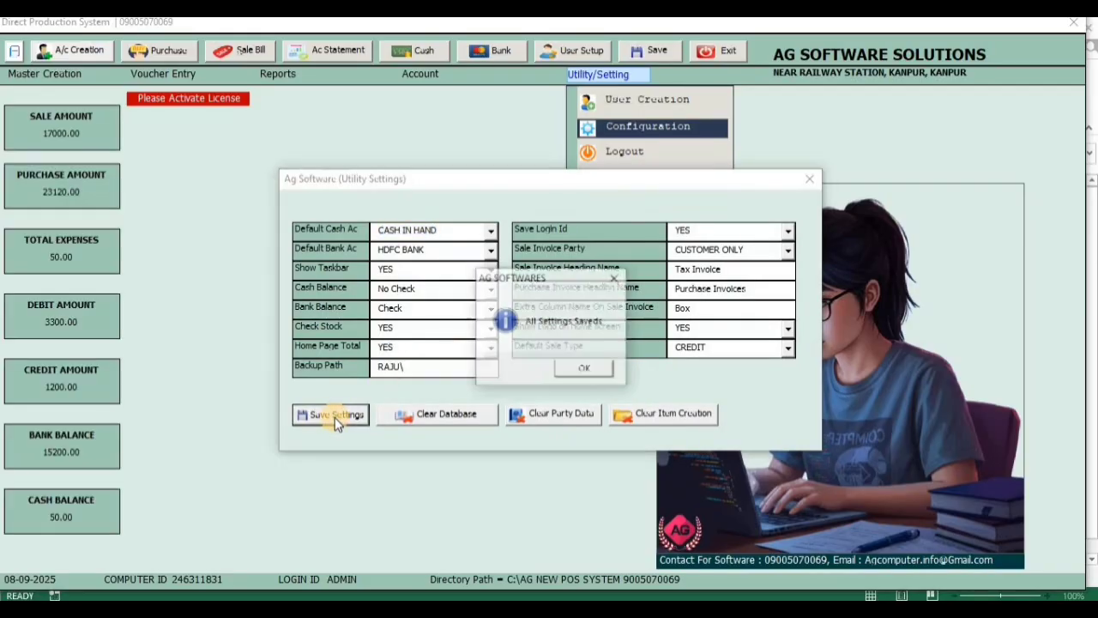
{"action": "left_click", "coordinate": [577, 373]}
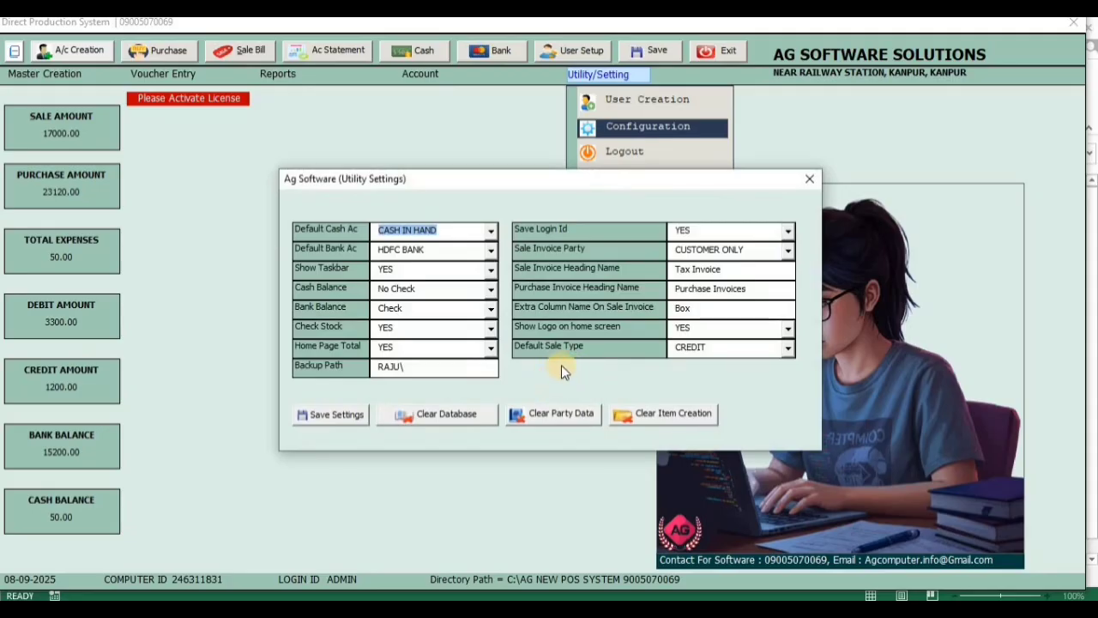
Set Show Logo on home screen to NO and save the settings
{"action": "left_click", "coordinate": [699, 327]}
{"action": "left_click", "coordinate": [691, 357]}
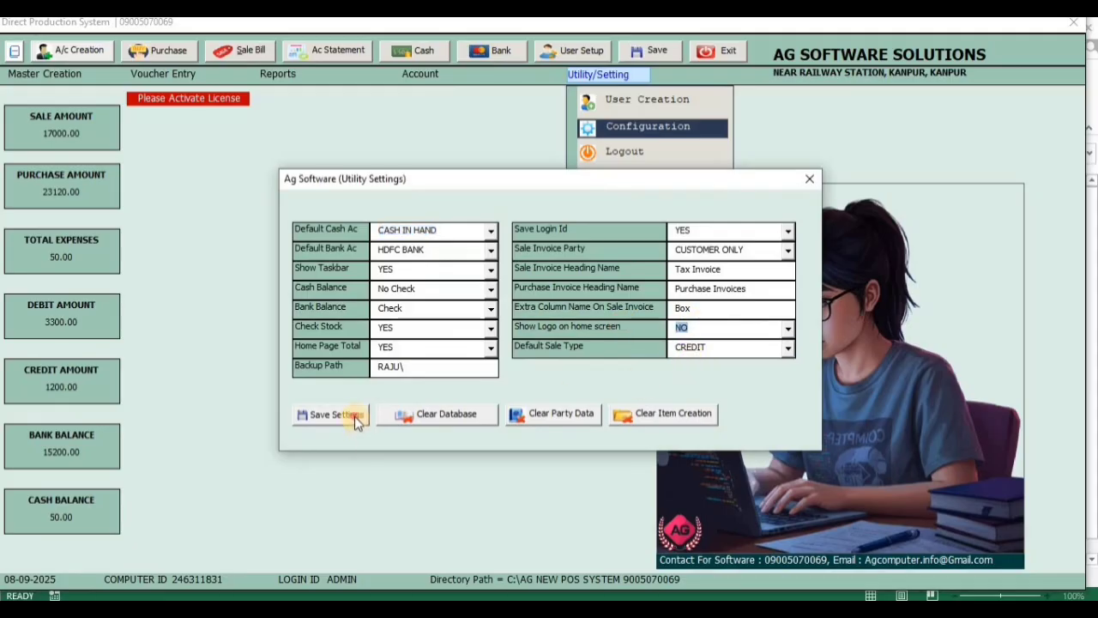
{"action": "left_click", "coordinate": [355, 416]}
{"action": "left_click", "coordinate": [584, 369]}
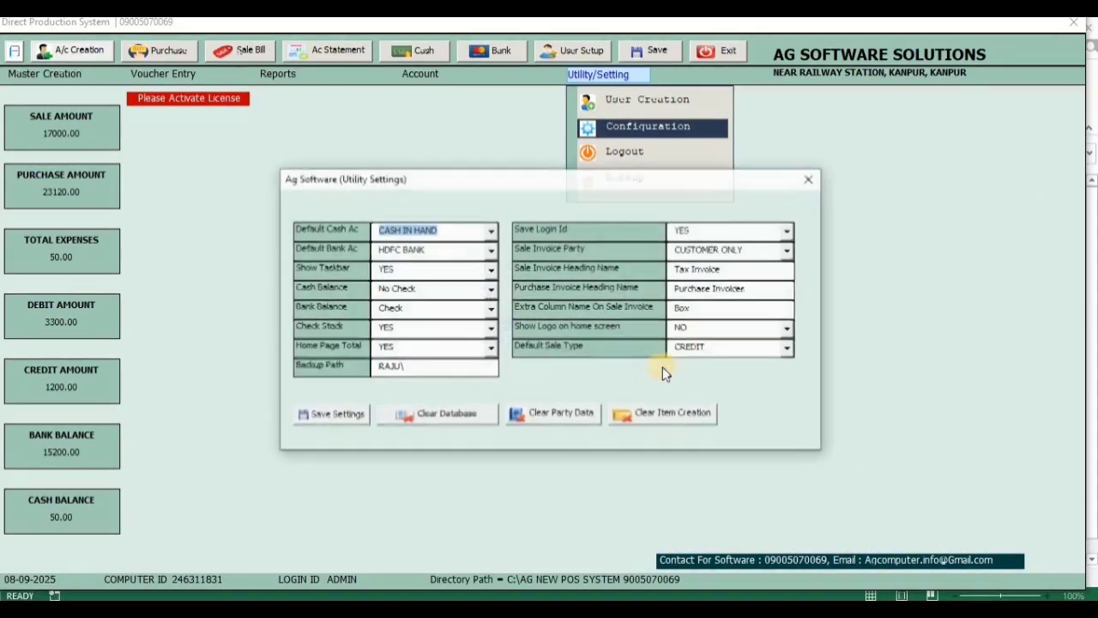
Set Show Logo on home screen to YES and save the settings
{"action": "left_click", "coordinate": [719, 335]}
{"action": "left_click", "coordinate": [706, 342]}
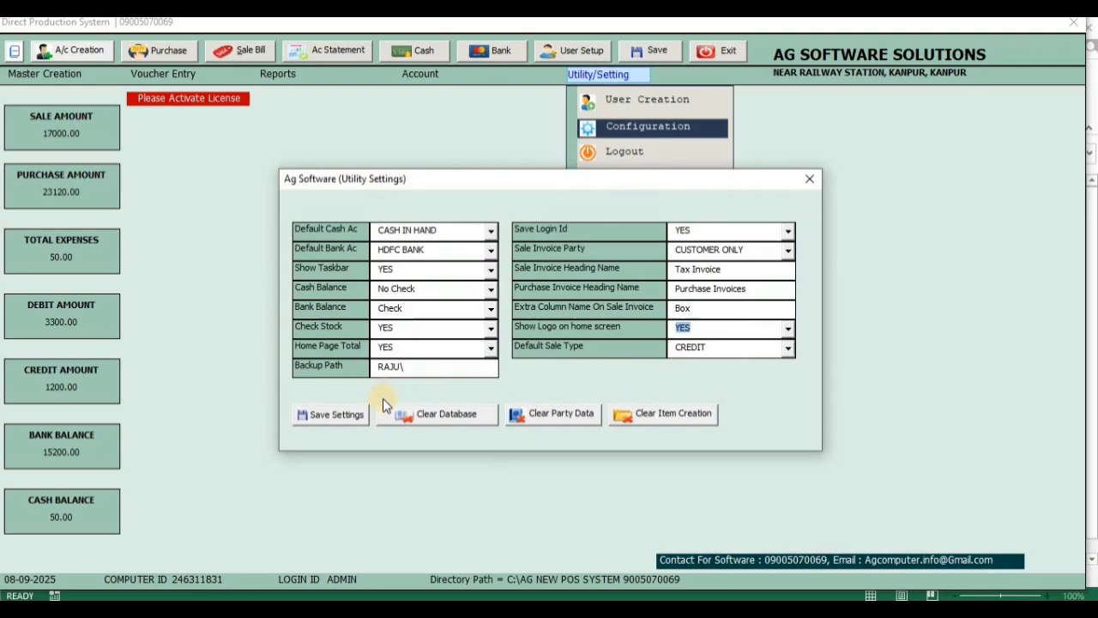
{"action": "left_click", "coordinate": [335, 416]}
{"action": "left_click", "coordinate": [570, 370]}
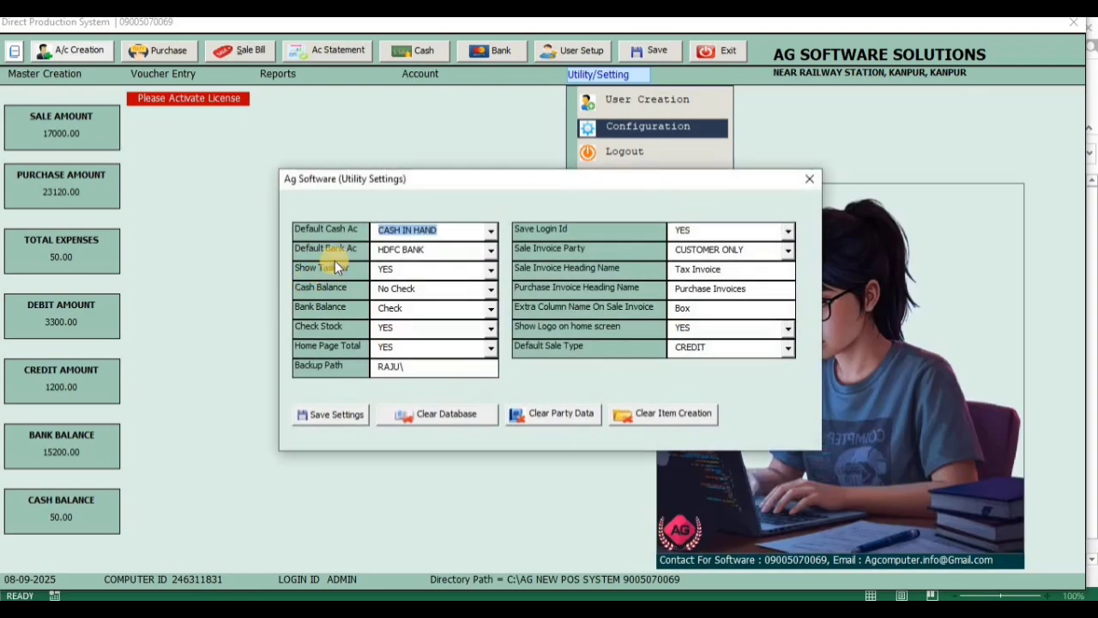
Set Show Taskbar to NO and save the settings
{"action": "left_click", "coordinate": [416, 269]}
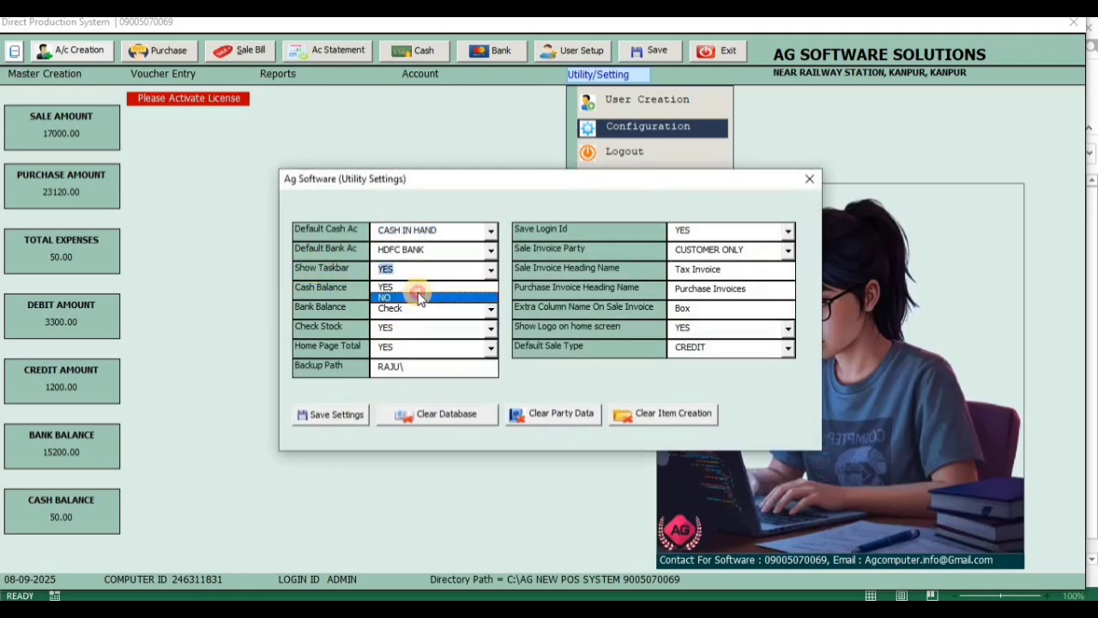
{"action": "left_click", "coordinate": [416, 296]}
{"action": "left_click", "coordinate": [348, 417]}
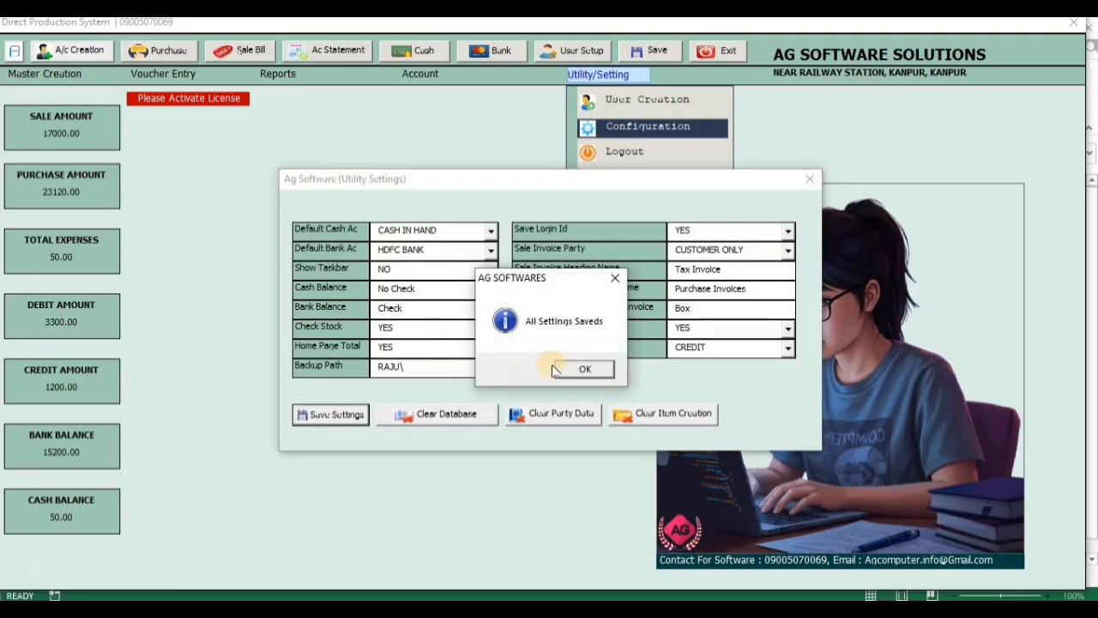
{"action": "left_click", "coordinate": [578, 369]}
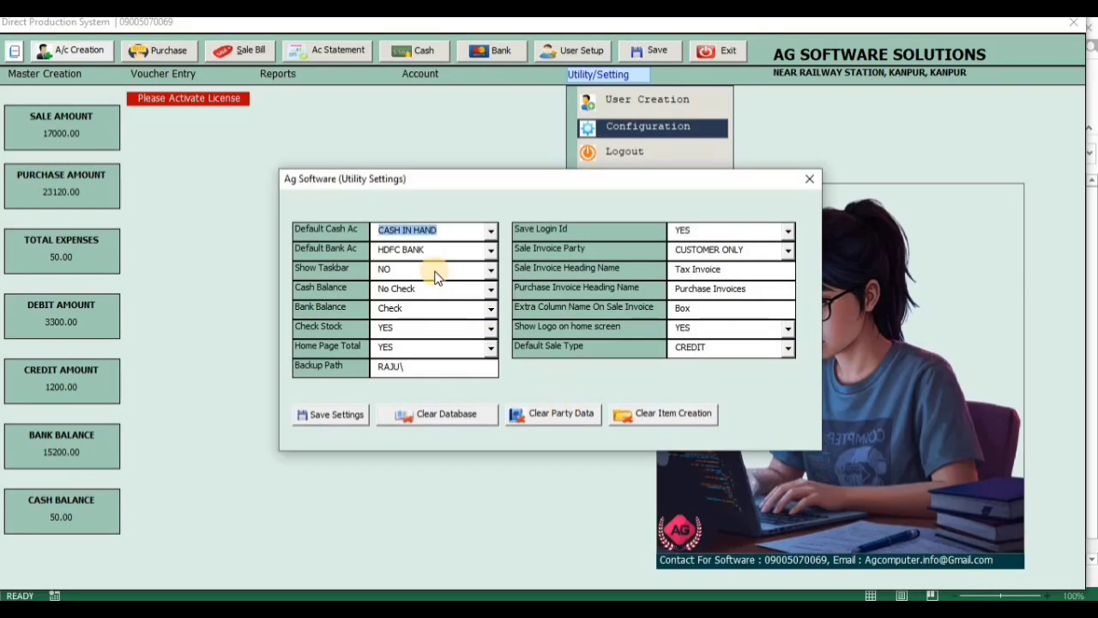
Set Show Taskbar to YES, save the settings and close the utility settings window
{"action": "left_click", "coordinate": [436, 271]}
{"action": "left_click", "coordinate": [425, 289]}
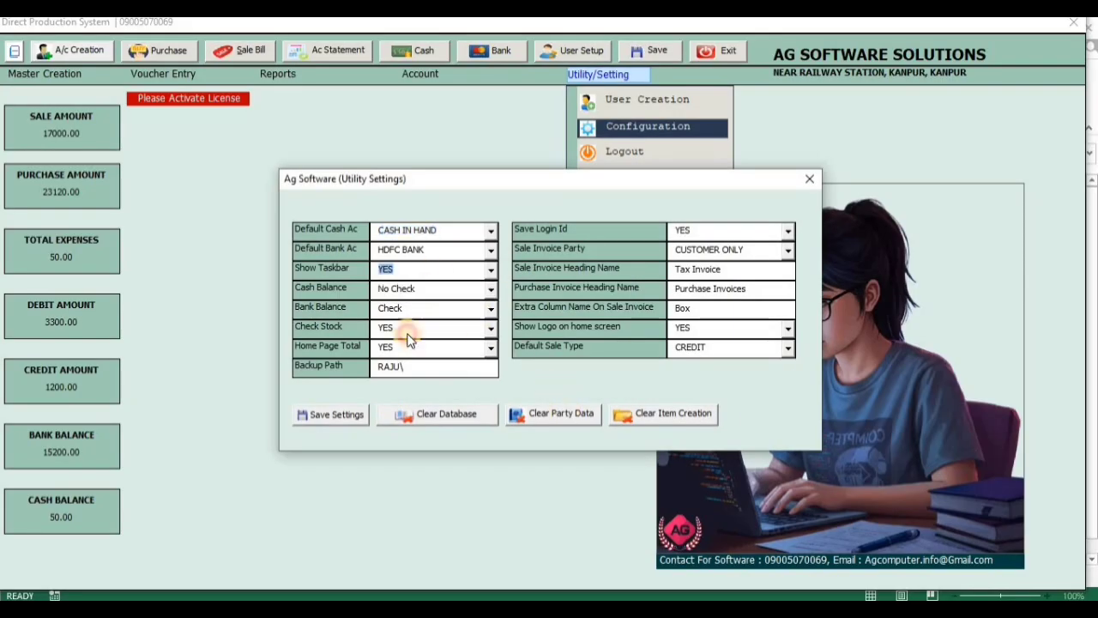
{"action": "left_click", "coordinate": [349, 415]}
{"action": "left_click", "coordinate": [580, 369]}
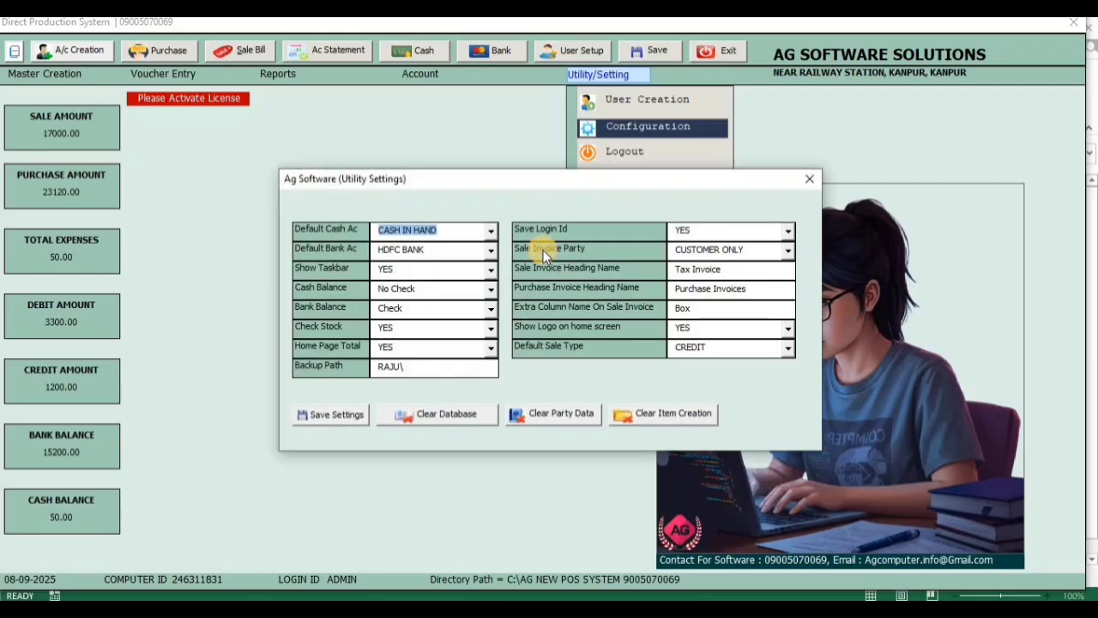
{"action": "left_click", "coordinate": [809, 178]}
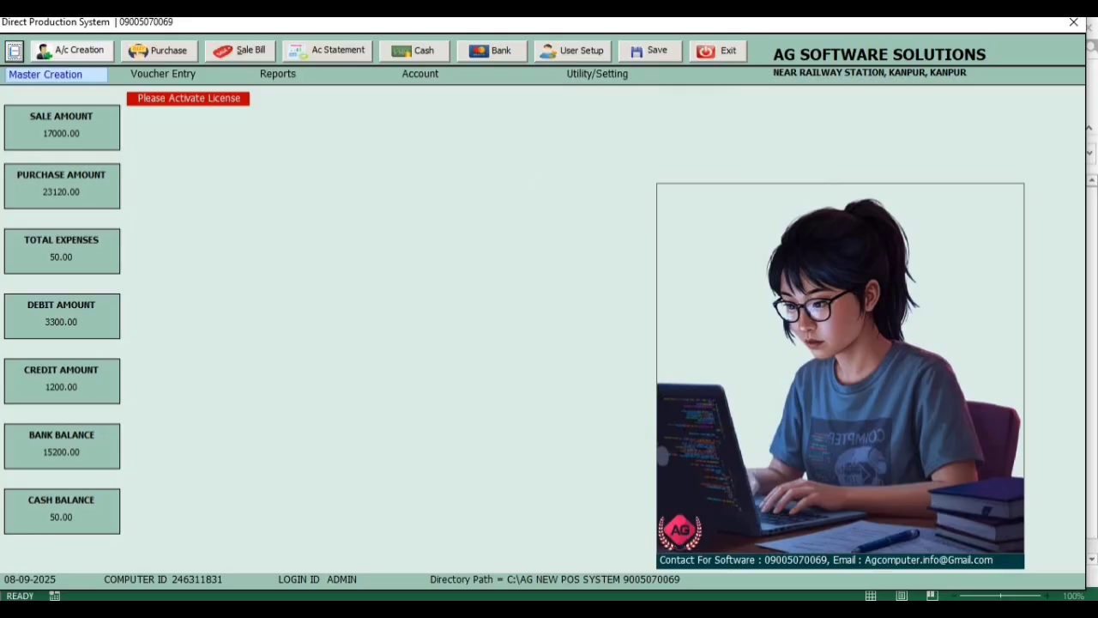
Review the company name, address, bank and UPI QR code fields in the company master, and close it
{"action": "left_click", "coordinate": [57, 78]}
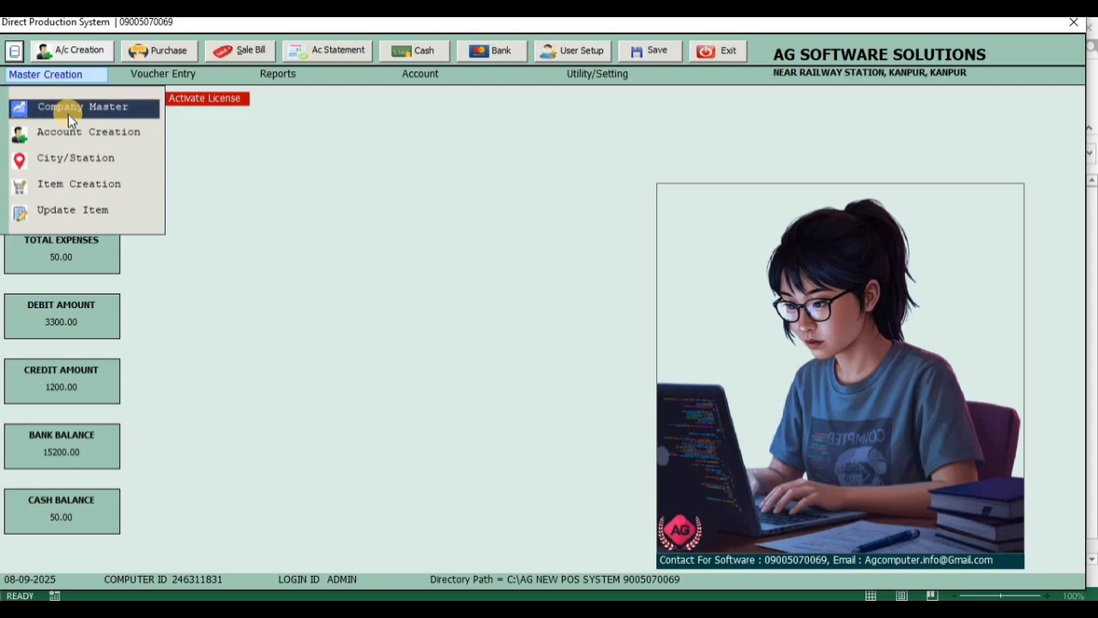
{"action": "left_click", "coordinate": [67, 114]}
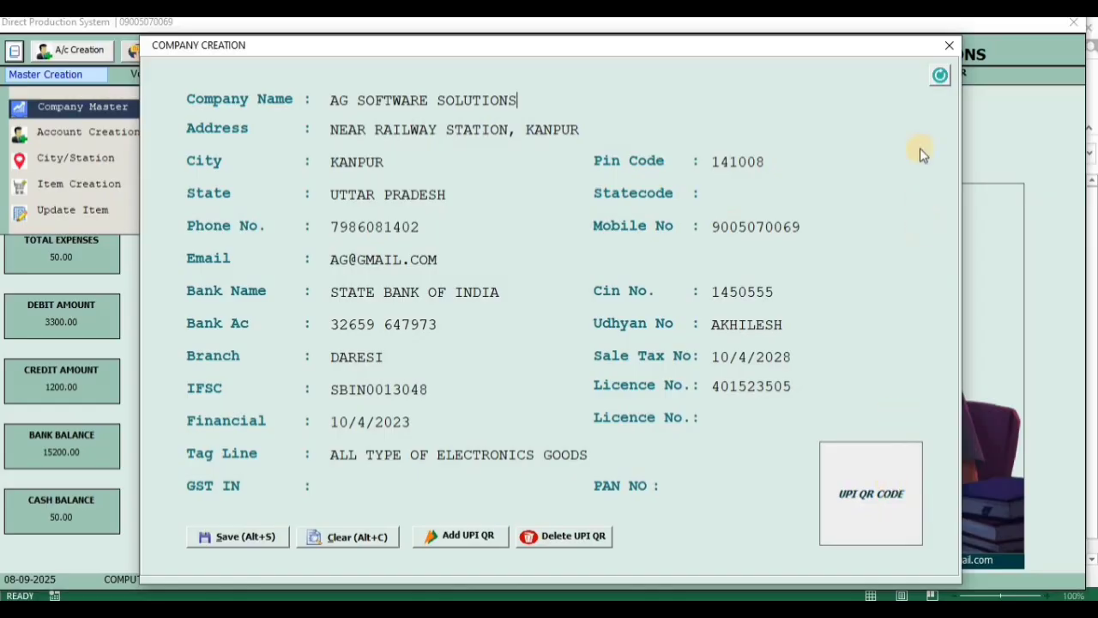
{"action": "left_click", "coordinate": [957, 48]}
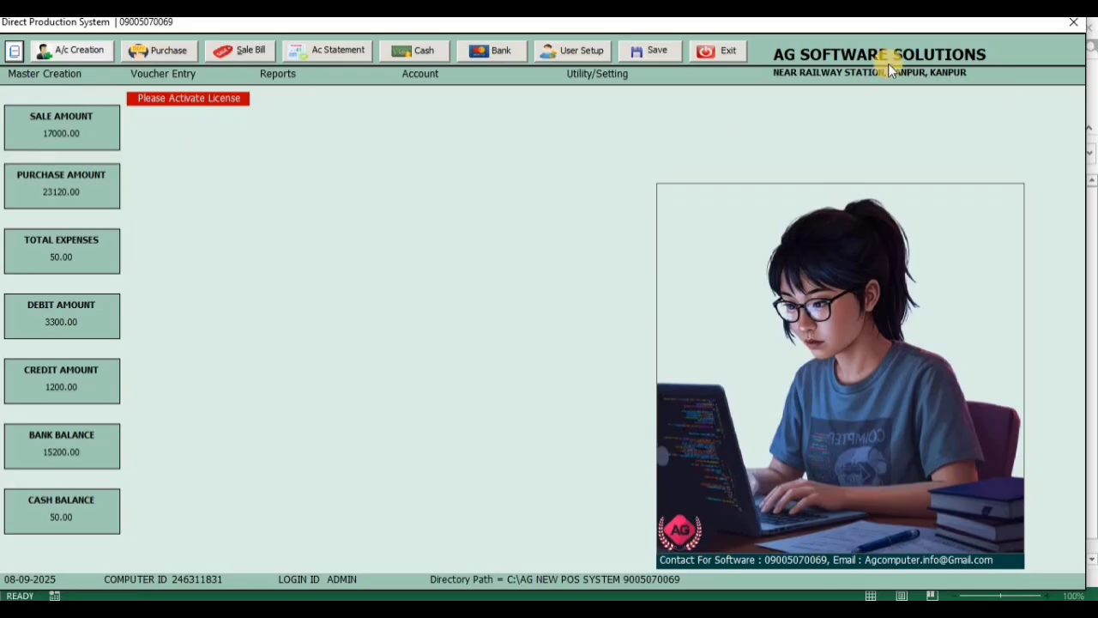
Look up the existing Ludhiana supplier in account creation, view the available account groups, and close the form
{"action": "left_click_drag", "start_coordinate": [849, 23], "coordinate": [840, 22]}
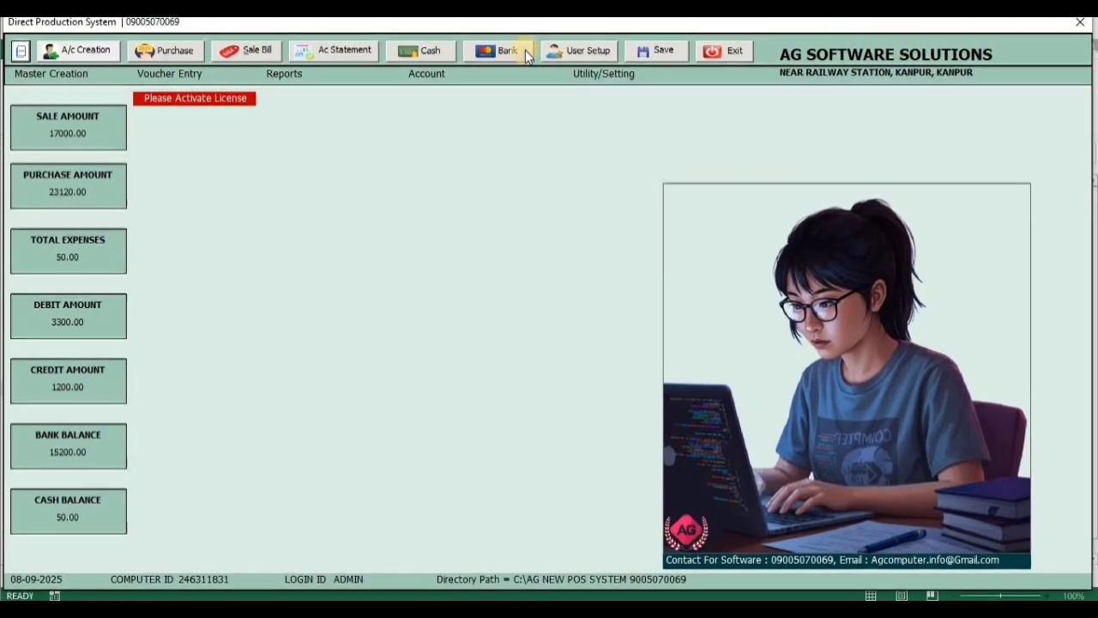
{"action": "left_click", "coordinate": [91, 73]}
{"action": "left_click", "coordinate": [93, 133]}
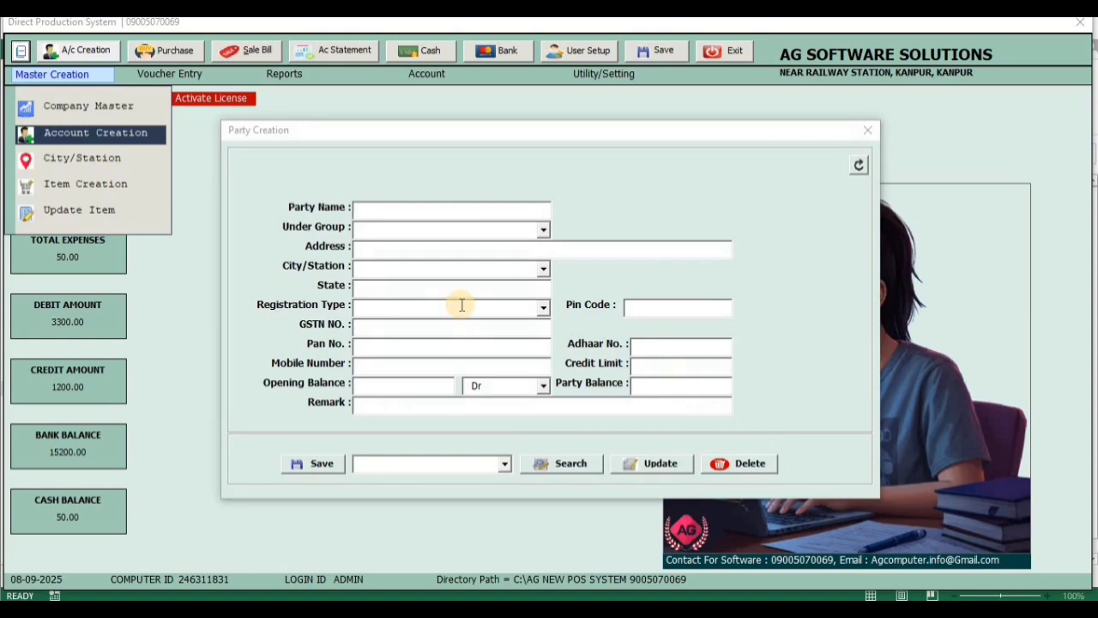
{"action": "left_click", "coordinate": [501, 464]}
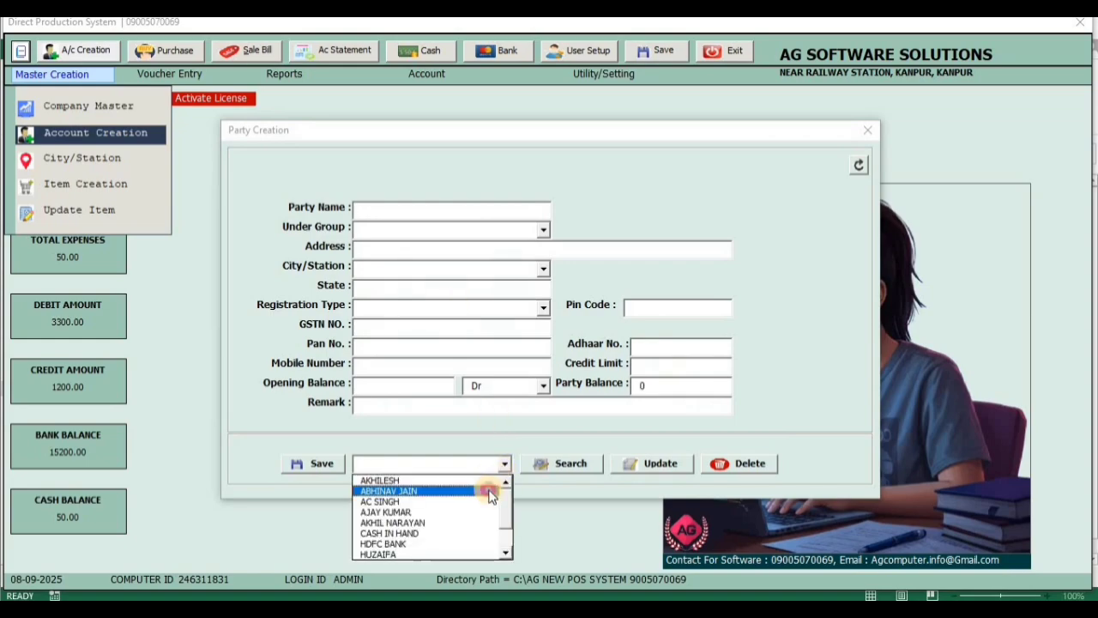
{"action": "left_click", "coordinate": [486, 490]}
{"action": "left_click", "coordinate": [542, 467]}
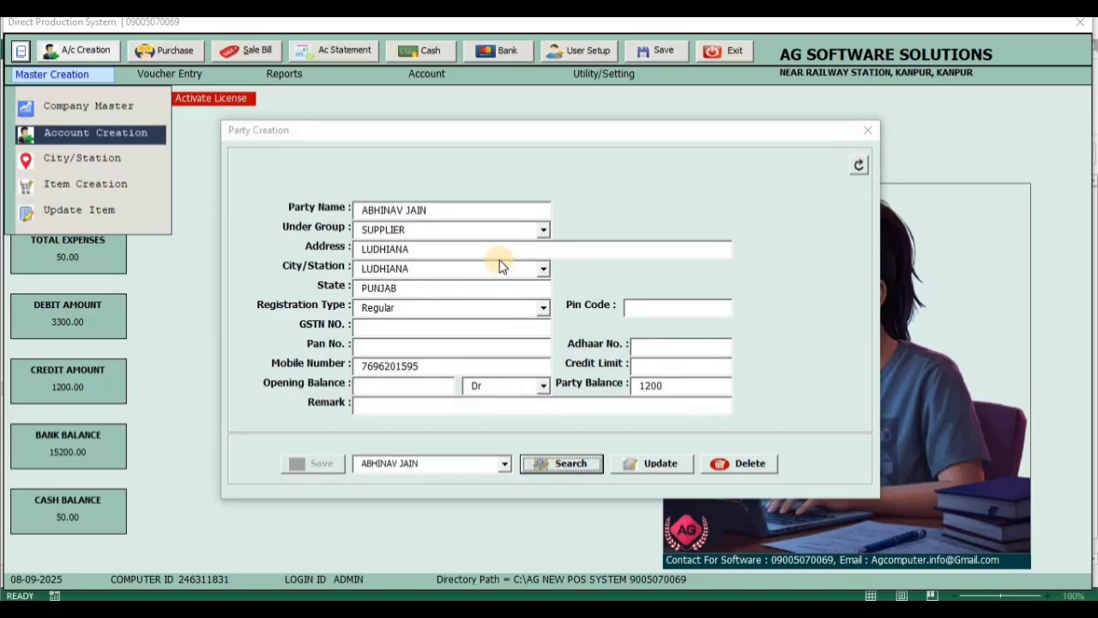
{"action": "left_click", "coordinate": [544, 231]}
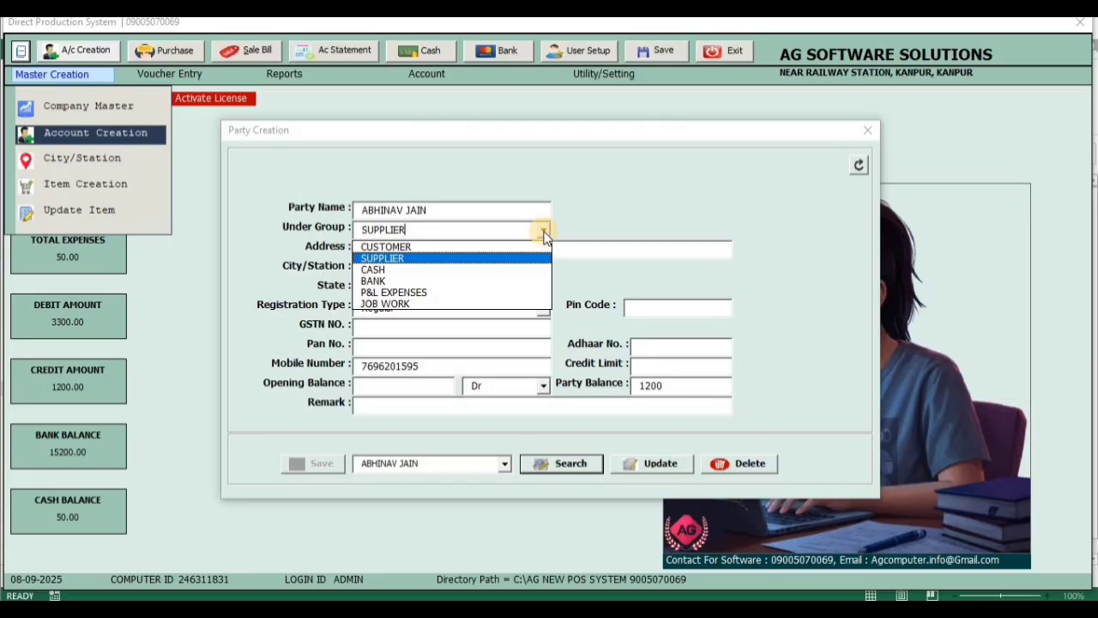
{"action": "left_click", "coordinate": [754, 188]}
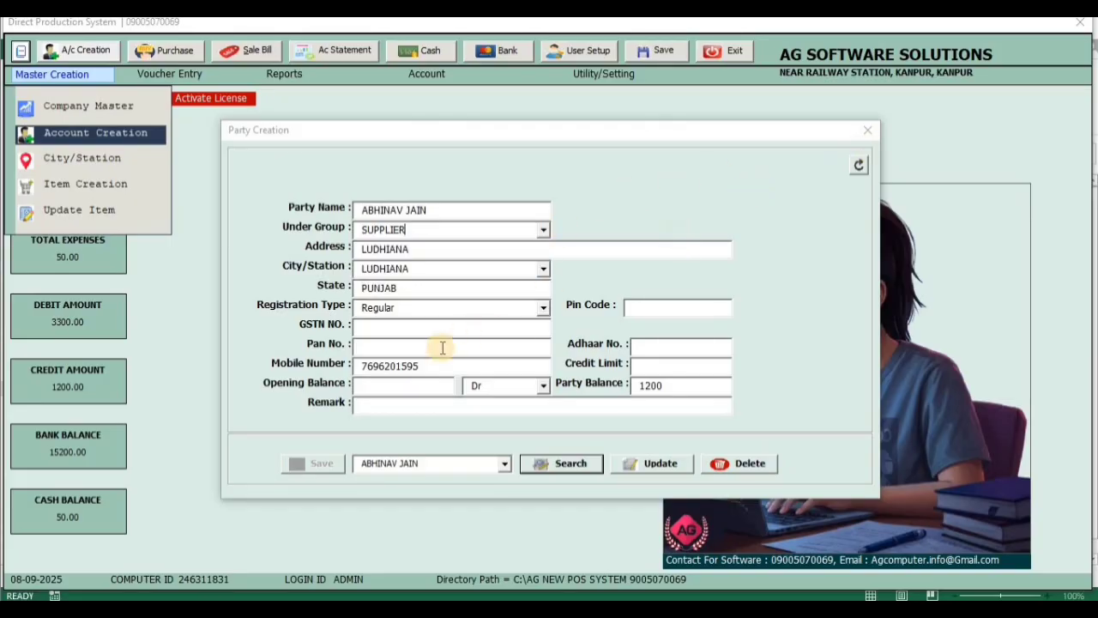
{"action": "left_click", "coordinate": [868, 135]}
View the City/Station master form with its city and state fields, and close it
{"action": "left_click", "coordinate": [25, 74]}
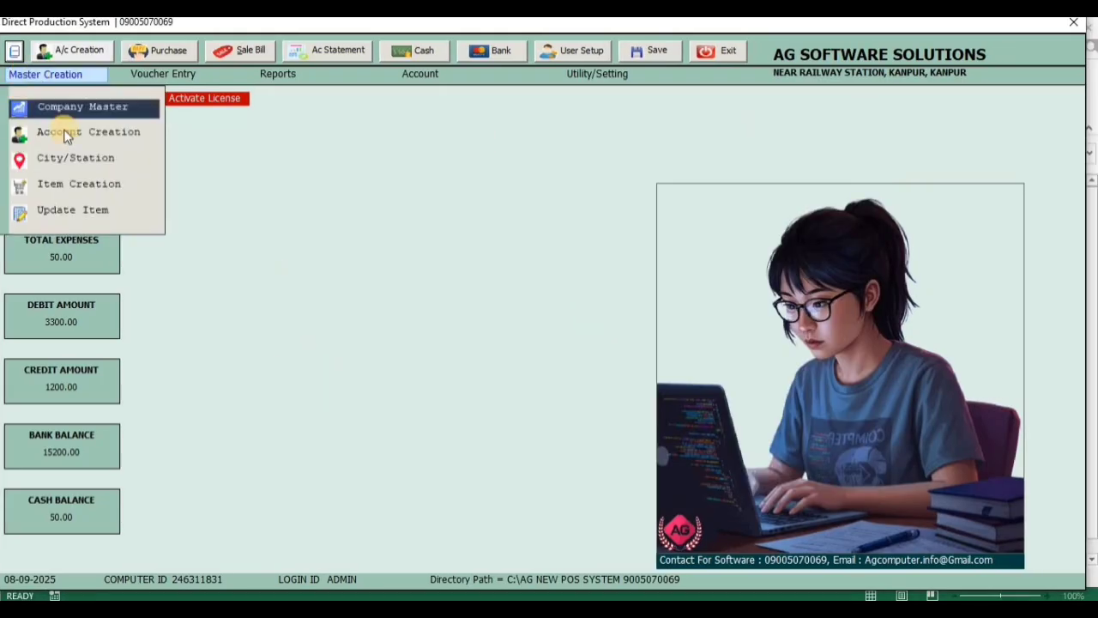
{"action": "left_click", "coordinate": [73, 163]}
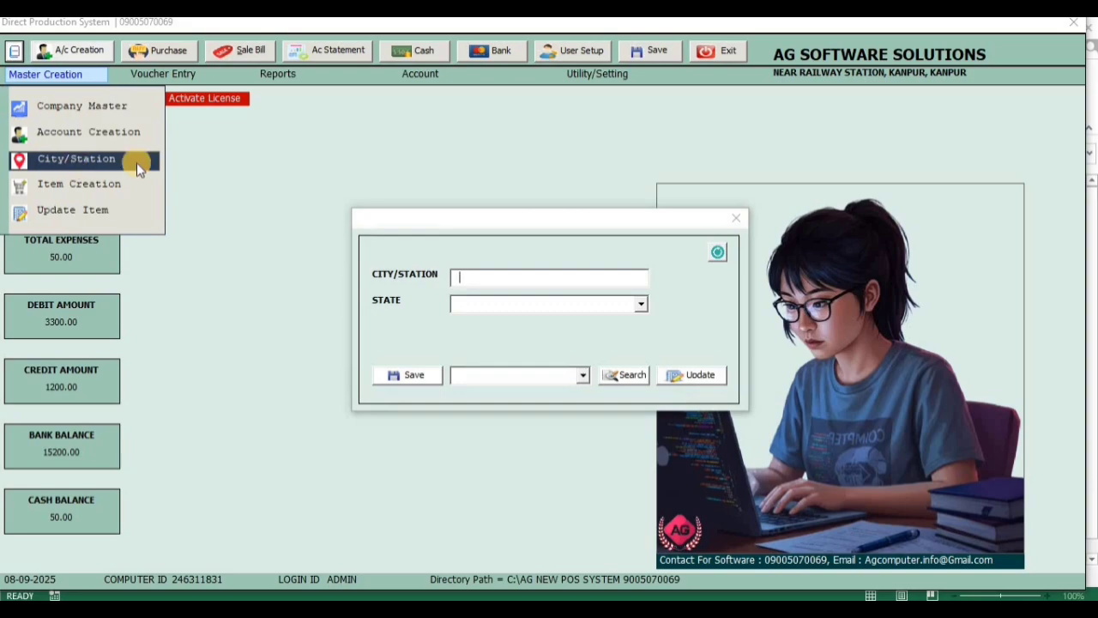
{"action": "left_click", "coordinate": [738, 220]}
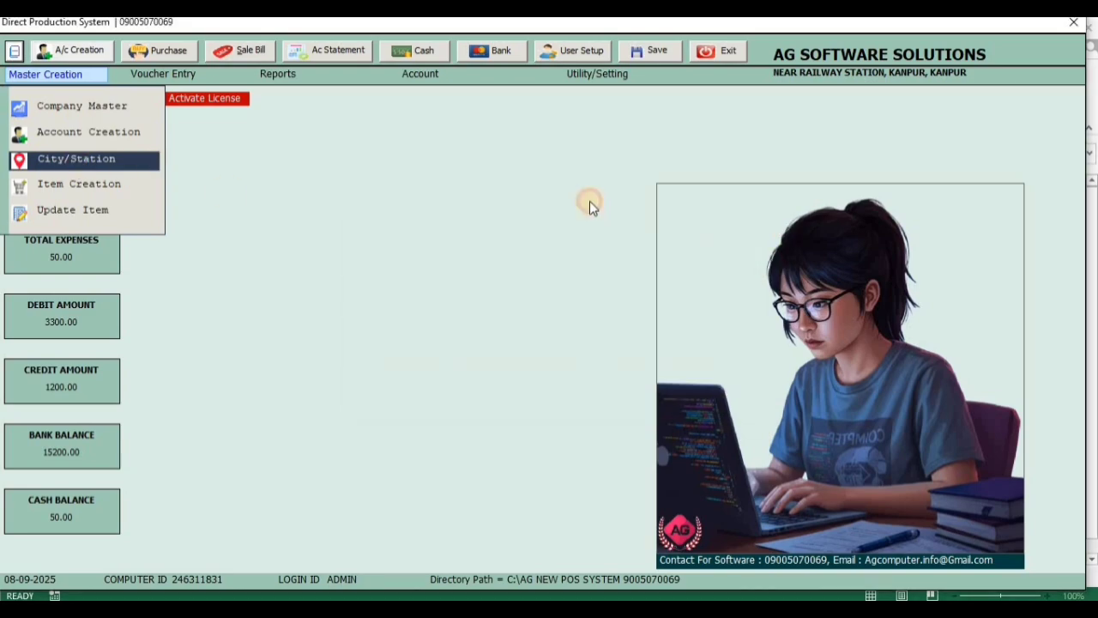
Examine the fields of the blank Item Creation form, and close it
{"action": "left_click", "coordinate": [44, 73]}
{"action": "left_click", "coordinate": [44, 74]}
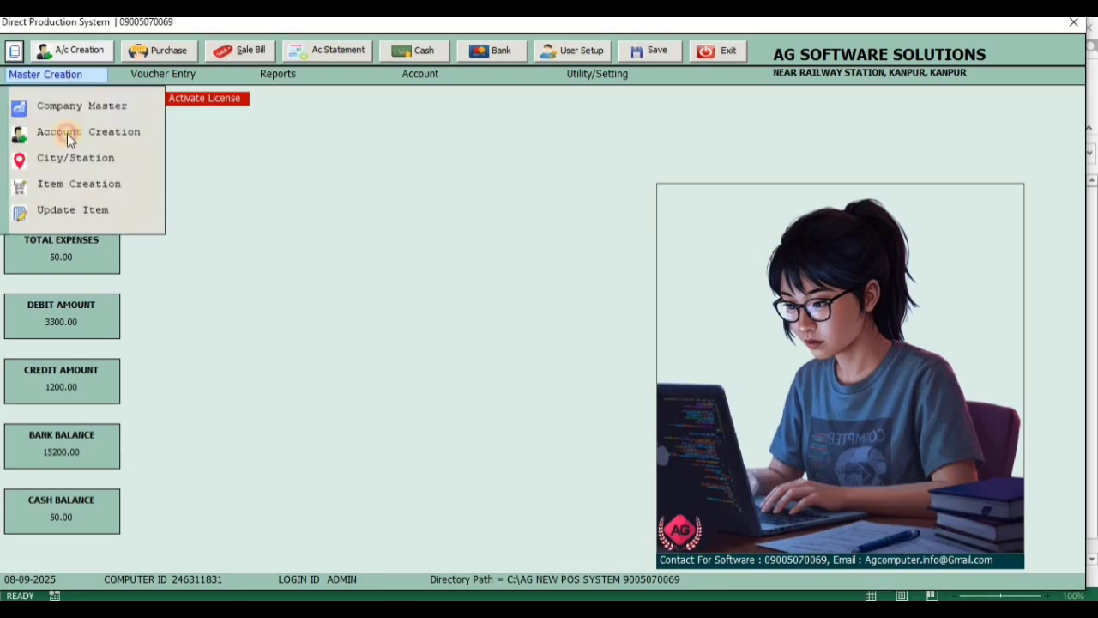
{"action": "left_click", "coordinate": [74, 191]}
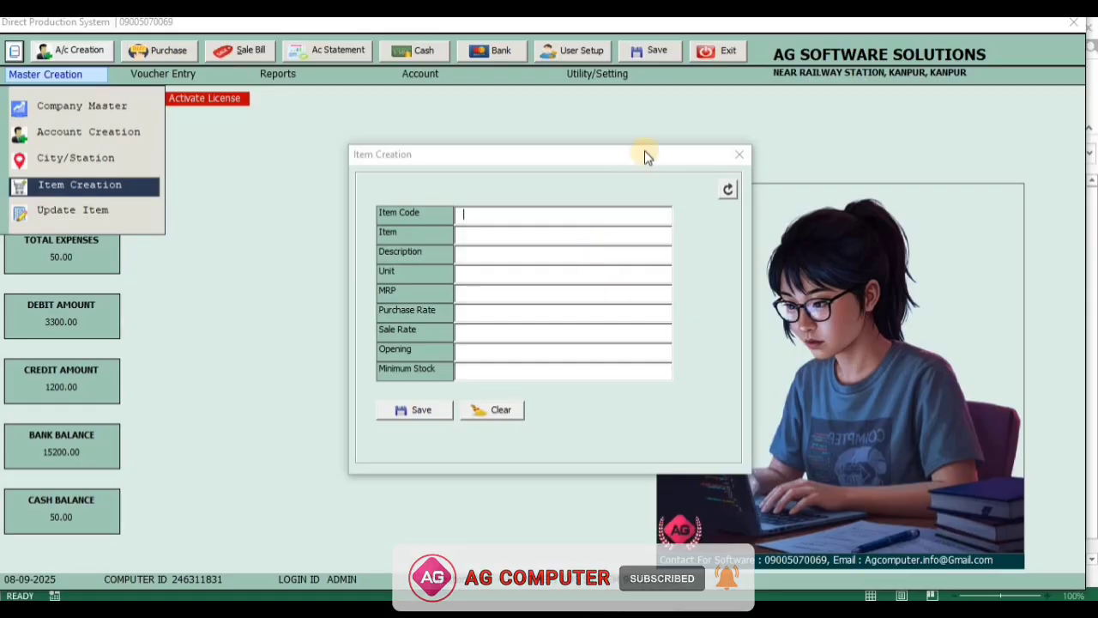
{"action": "left_click", "coordinate": [742, 156]}
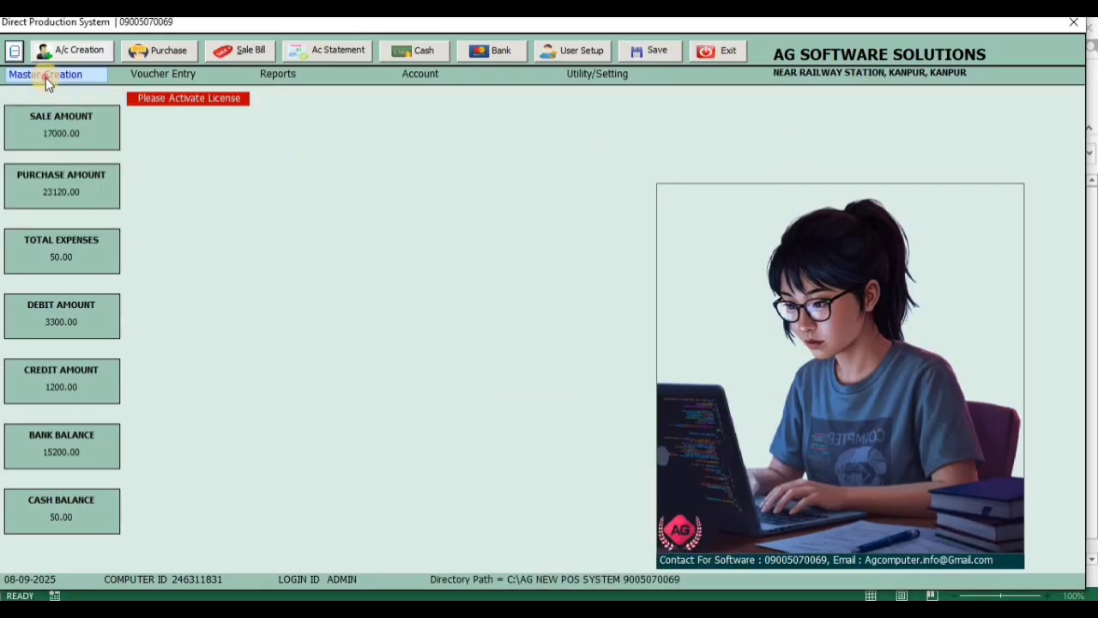
Search the update item list by item name for "SU"
{"action": "left_click", "coordinate": [44, 75]}
{"action": "left_click", "coordinate": [60, 217]}
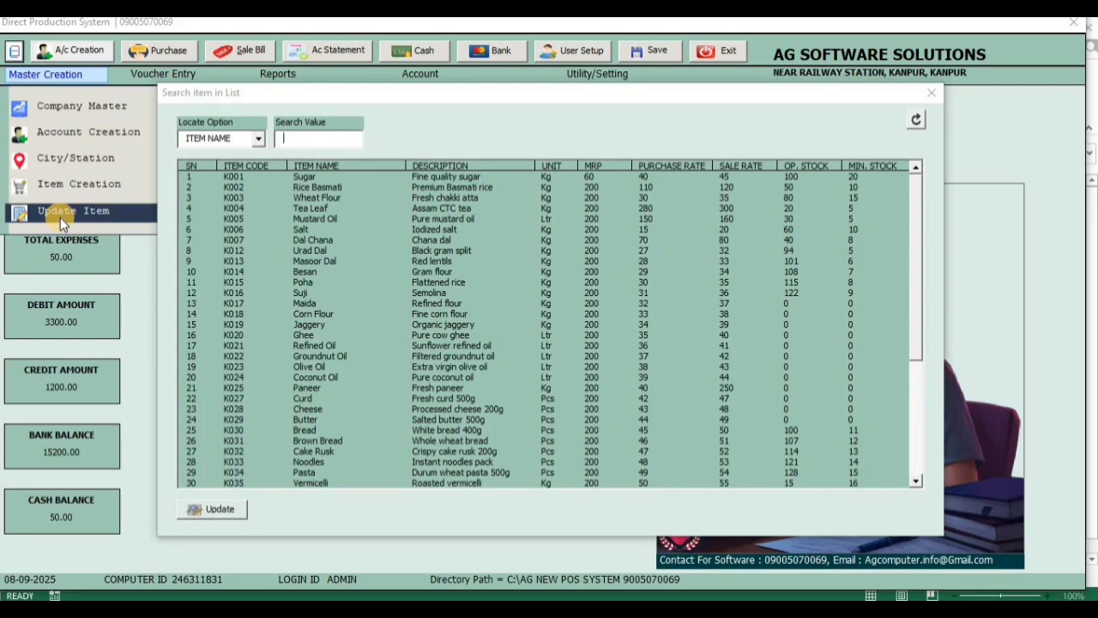
{"action": "left_click", "coordinate": [258, 139]}
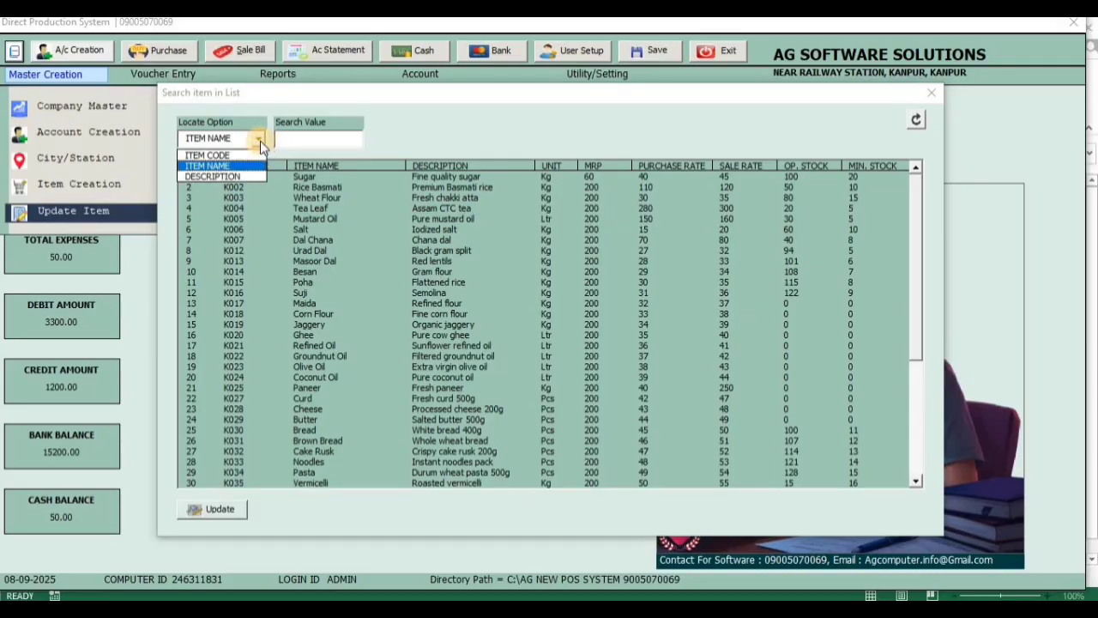
{"action": "left_click", "coordinate": [260, 141]}
{"action": "left_click", "coordinate": [283, 141]}
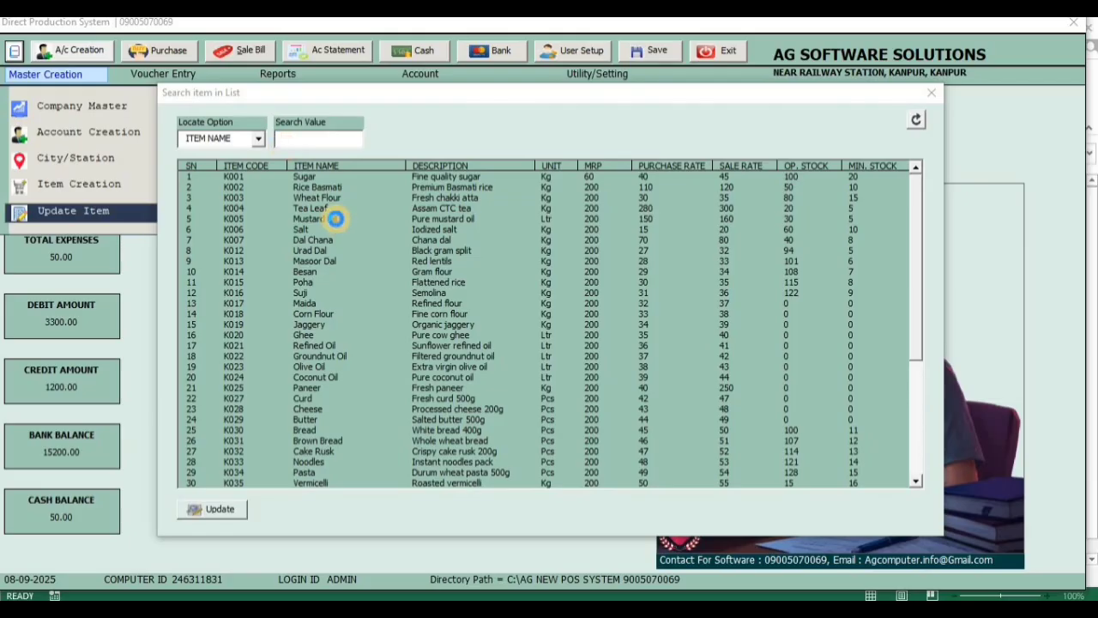
{"action": "type", "text": "SU"}
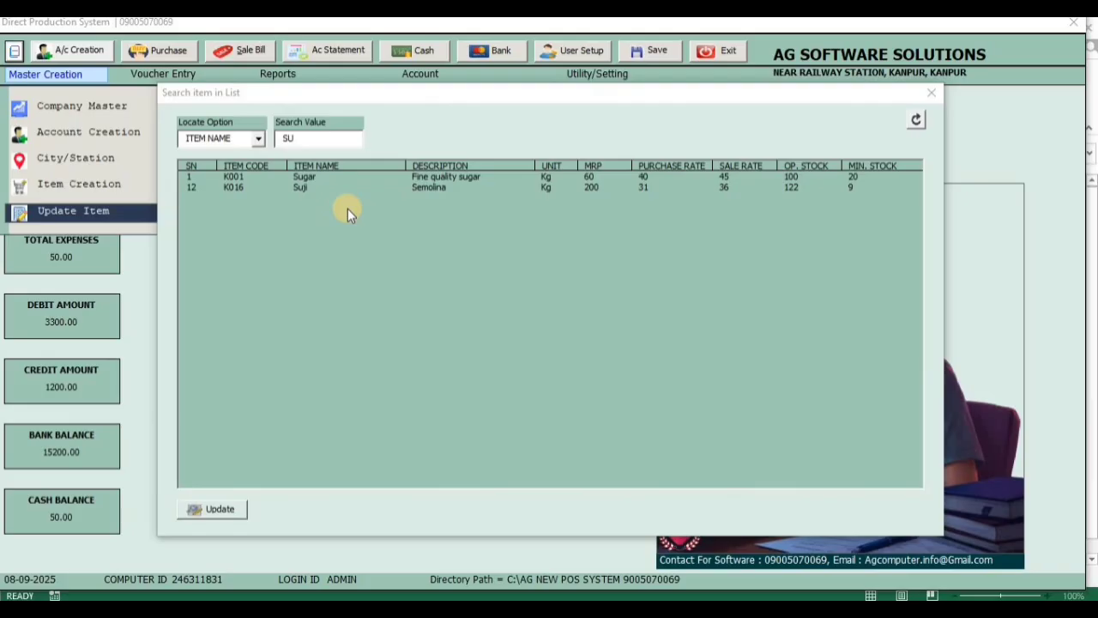
View the Sugar item's editable record, and close both it and the item search list
{"action": "left_click", "coordinate": [512, 177]}
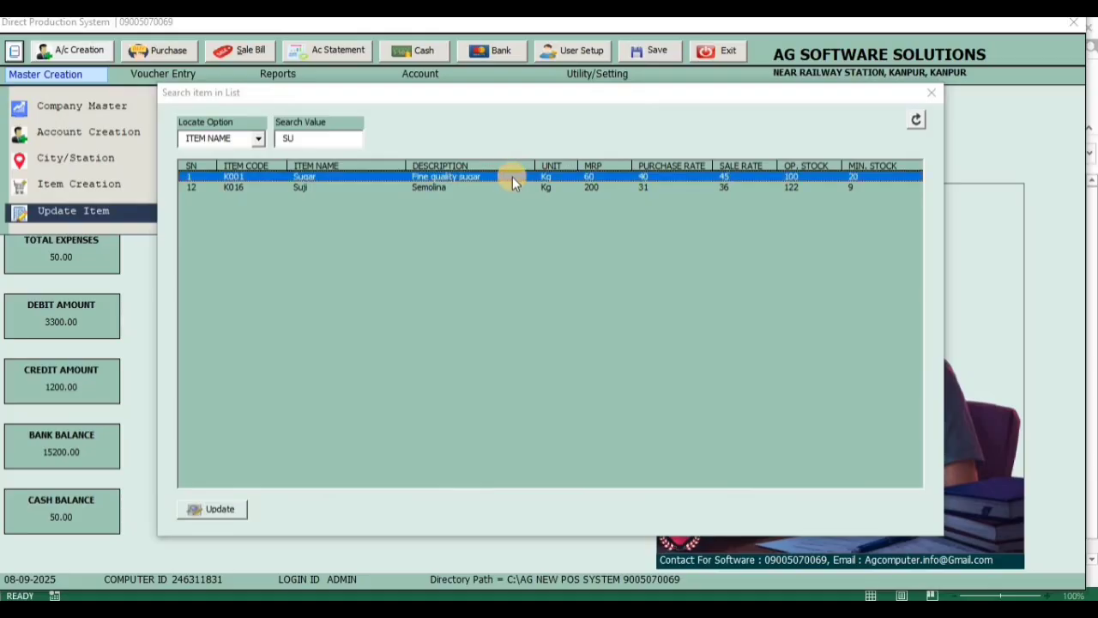
{"action": "left_click", "coordinate": [244, 512]}
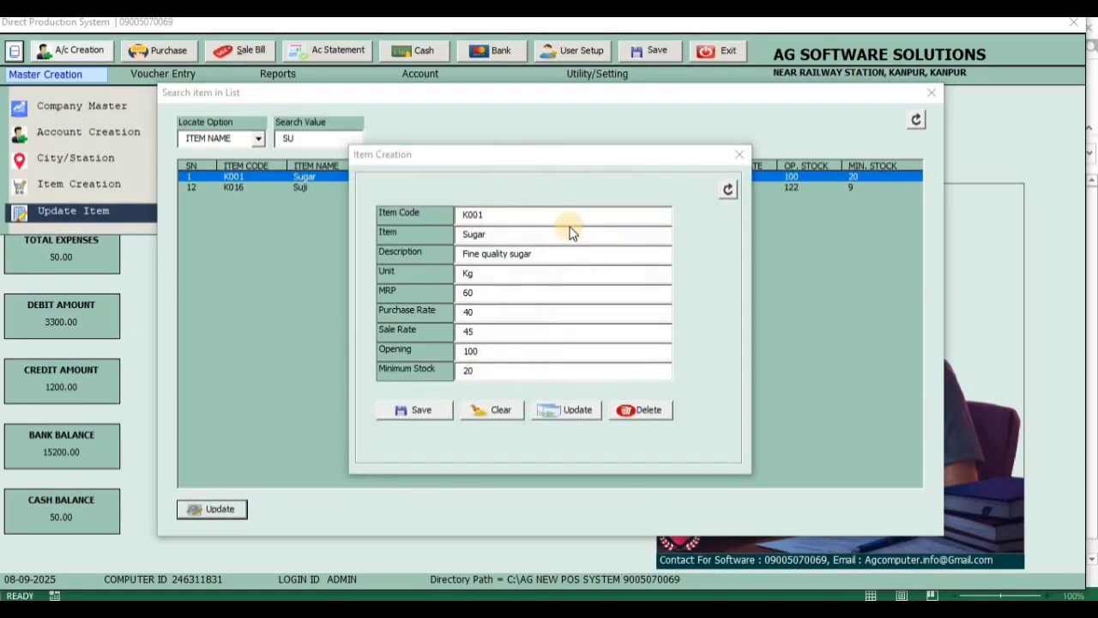
{"action": "left_click", "coordinate": [736, 156]}
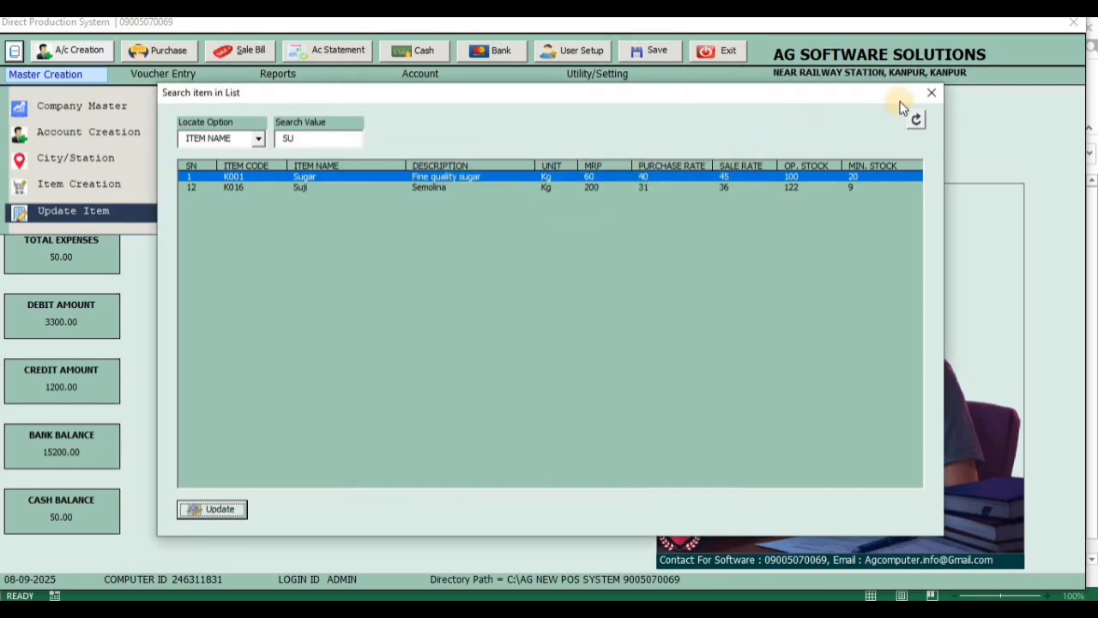
{"action": "left_click", "coordinate": [930, 94]}
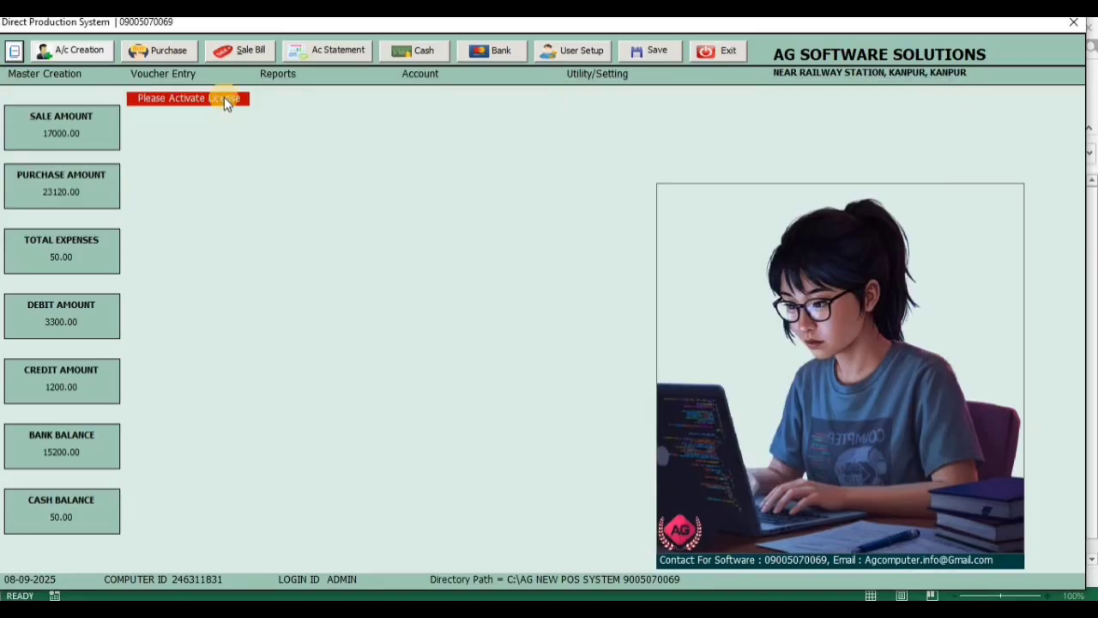
Open a new sale invoice for voucher entry
{"action": "left_click", "coordinate": [99, 76]}
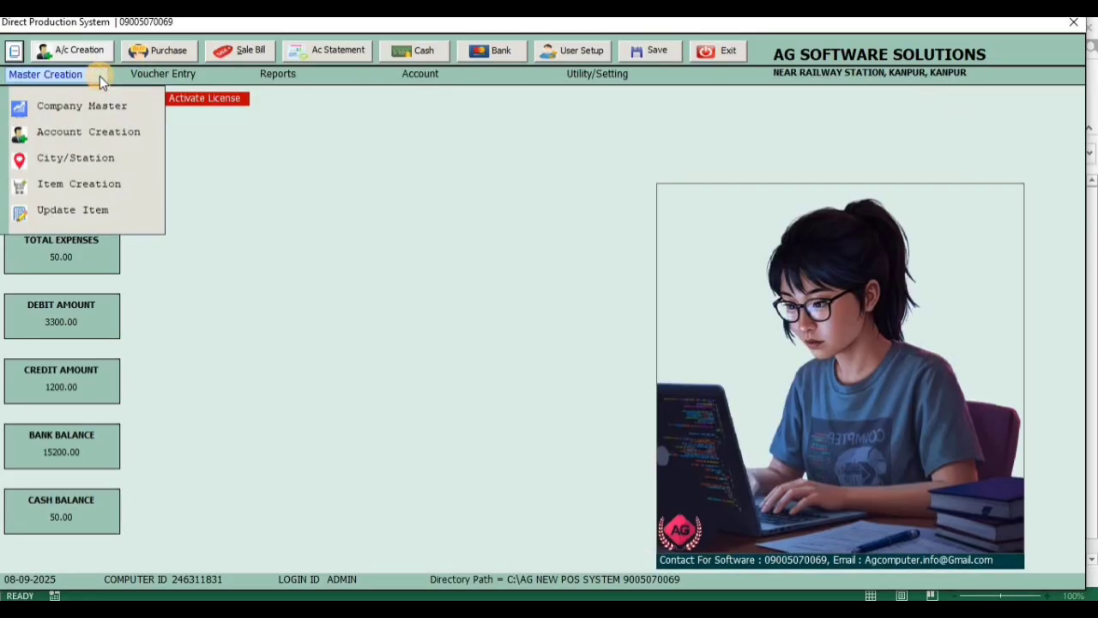
{"action": "left_click", "coordinate": [182, 80]}
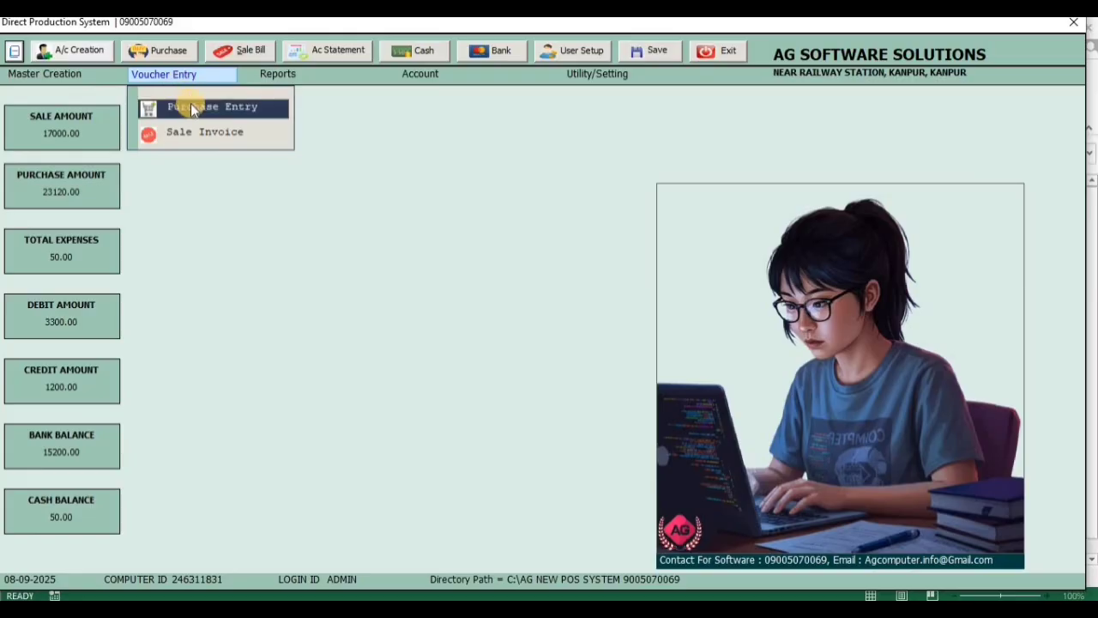
{"action": "left_click", "coordinate": [205, 132]}
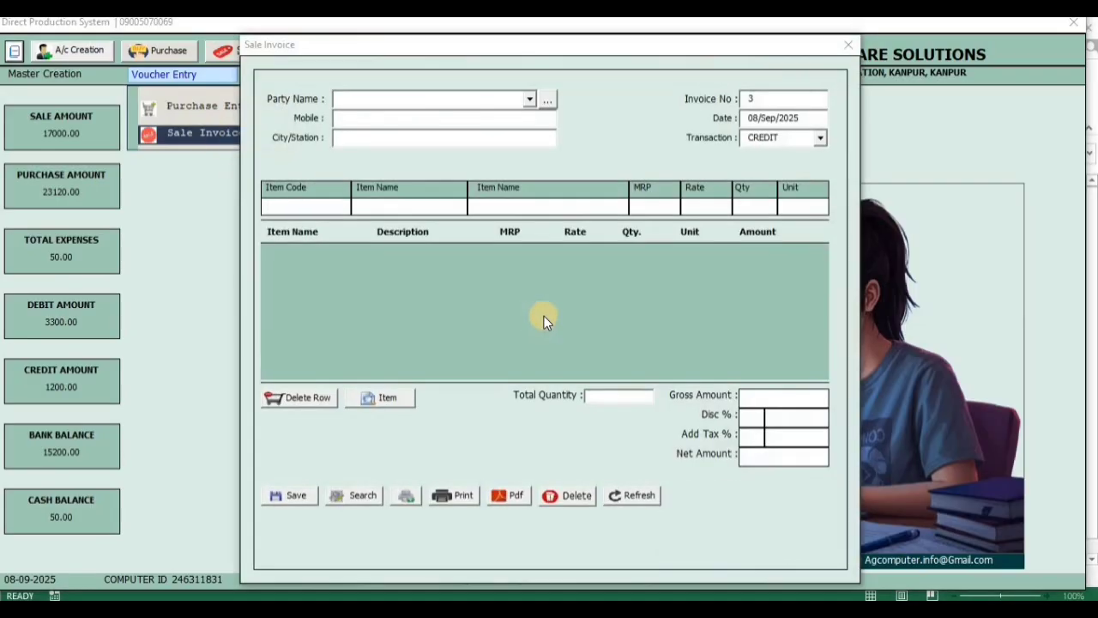
Select the Rae Bareli customer from the party list on the sale invoice
{"action": "left_click", "coordinate": [530, 99]}
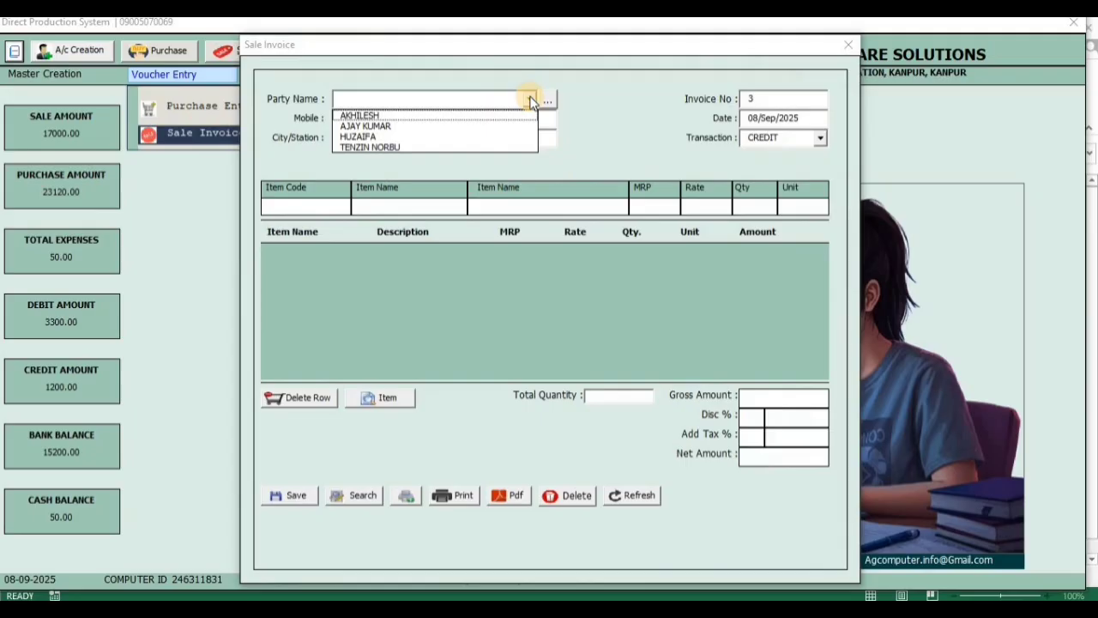
{"action": "left_click", "coordinate": [627, 115]}
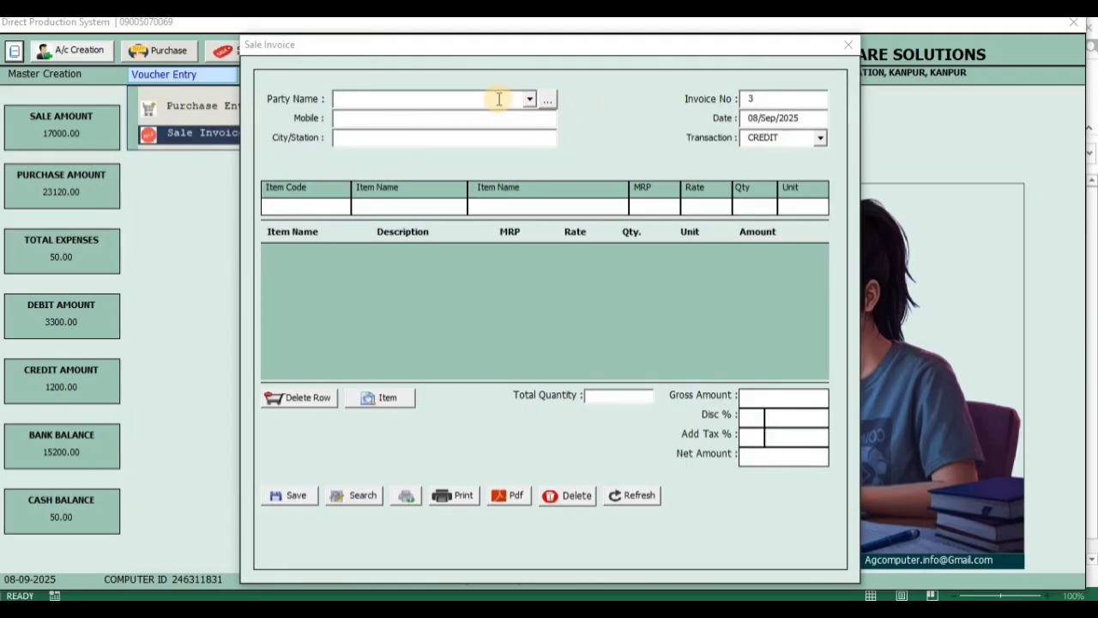
{"action": "left_click", "coordinate": [531, 99]}
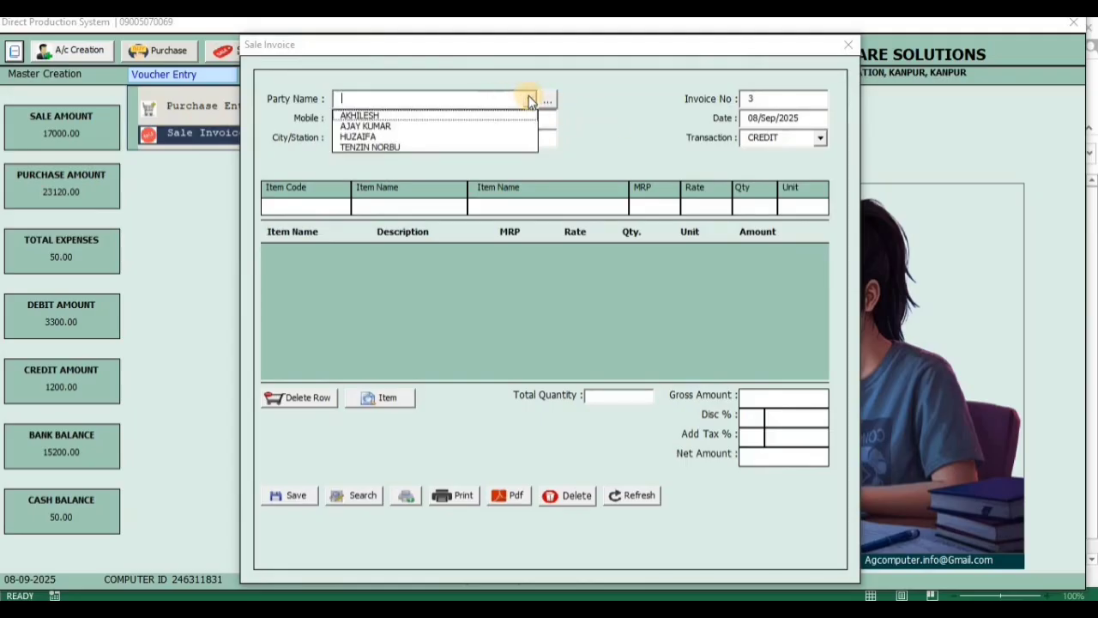
{"action": "left_click", "coordinate": [513, 126]}
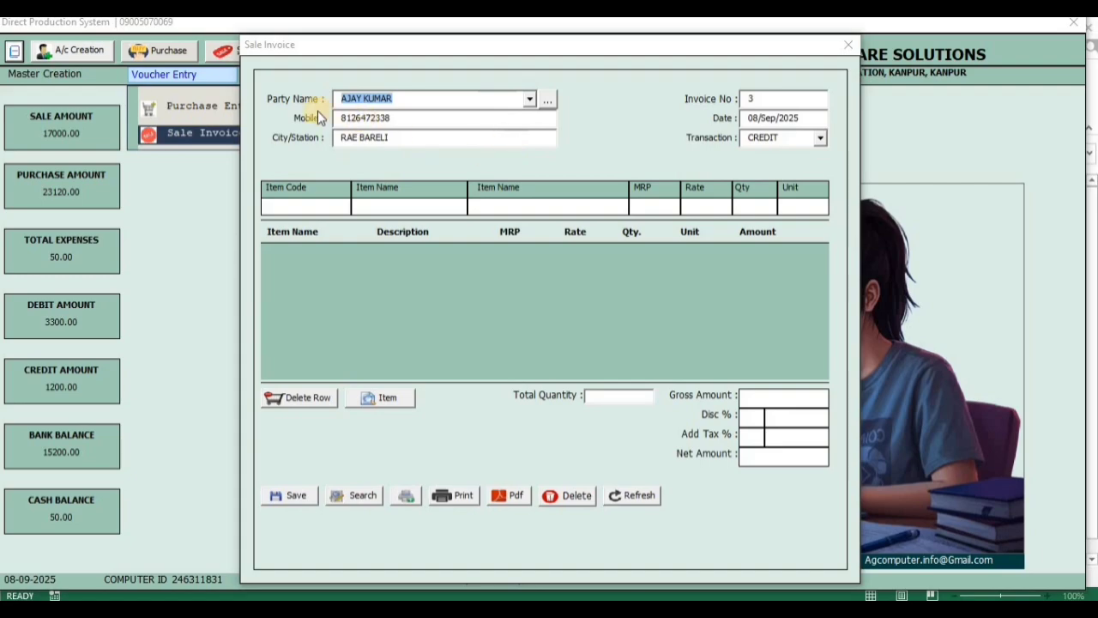
{"action": "left_click_drag", "start_coordinate": [442, 139], "coordinate": [409, 125]}
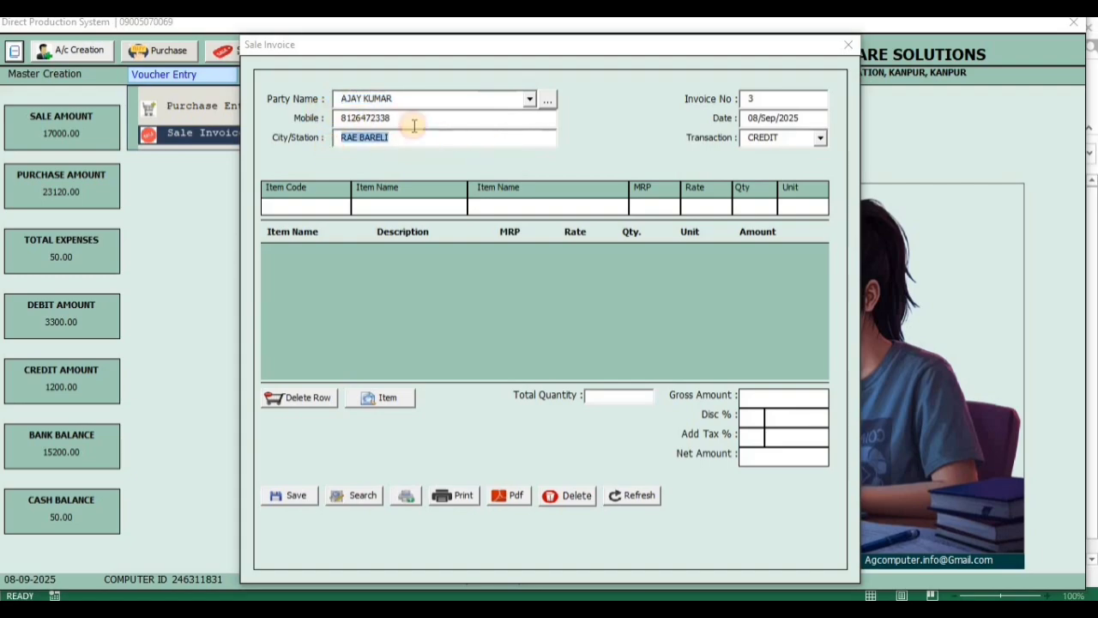
Find the Ludhiana account by name in the party search and set it as the invoice party
{"action": "left_click", "coordinate": [549, 102]}
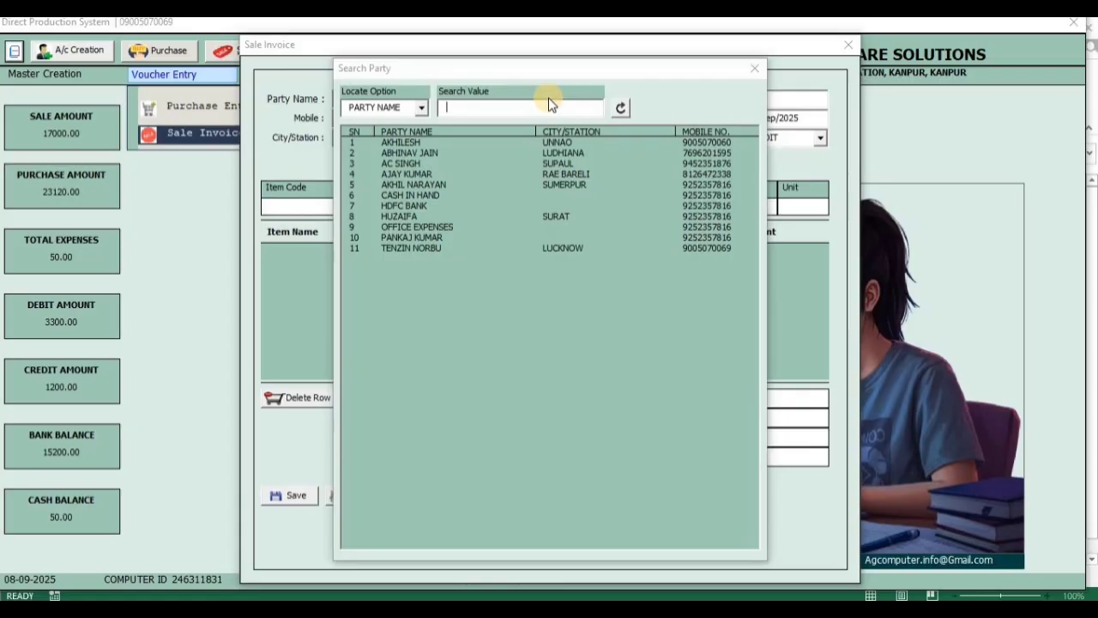
{"action": "type", "text": "ABH"}
{"action": "key", "text": "Down"}
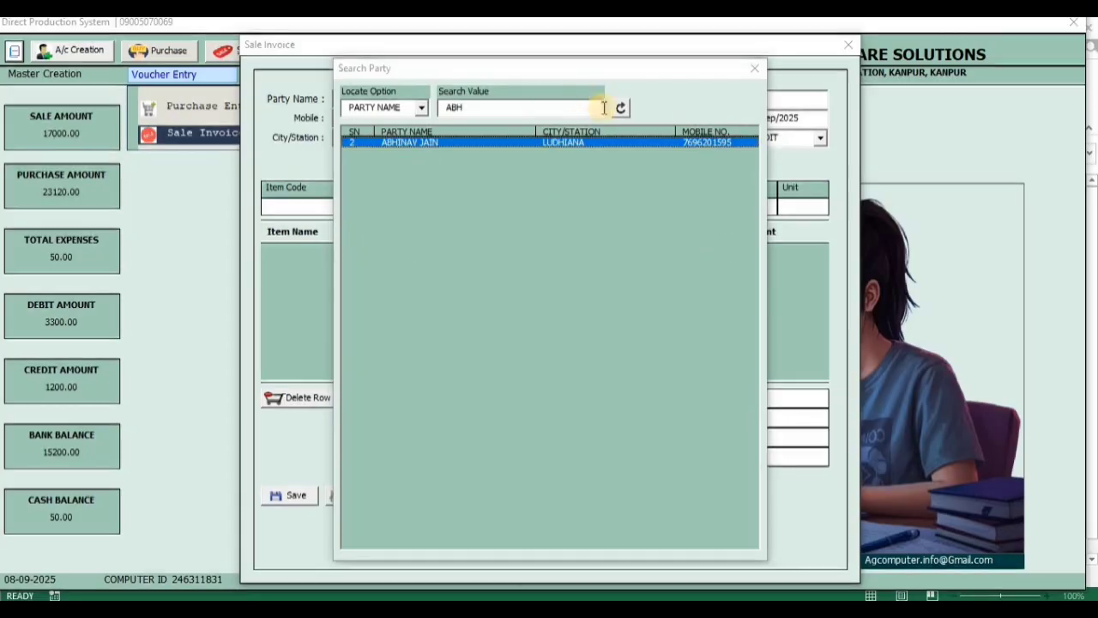
{"action": "double_click", "coordinate": [574, 142]}
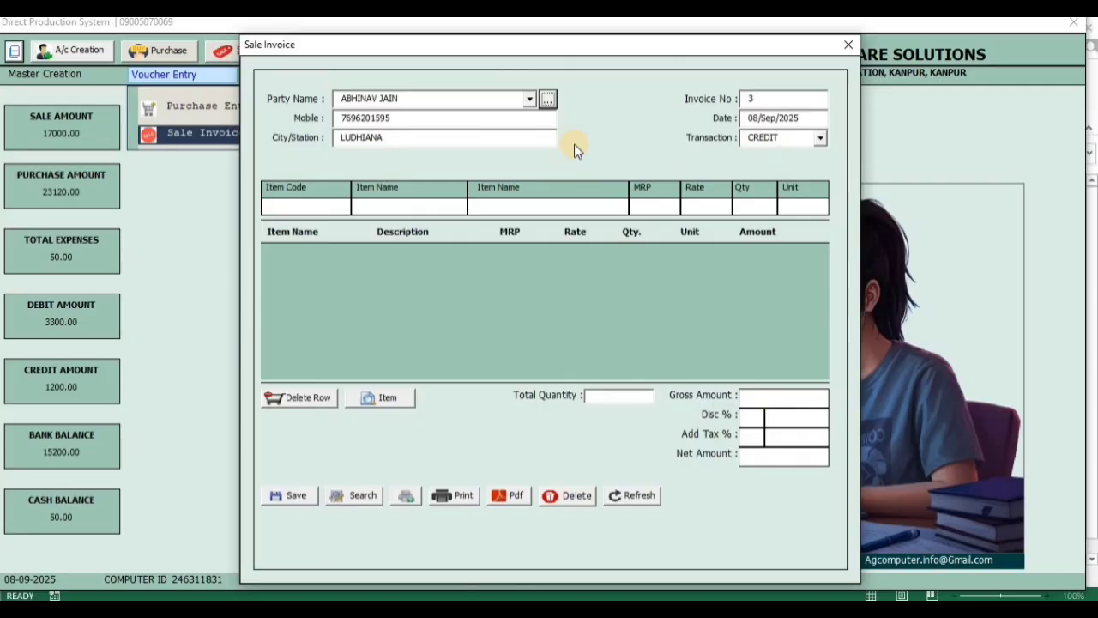
Add Sugar (K001) and Rice Basmati (K002) to the invoice by item code, with quantity 1 each
{"action": "left_click", "coordinate": [312, 206]}
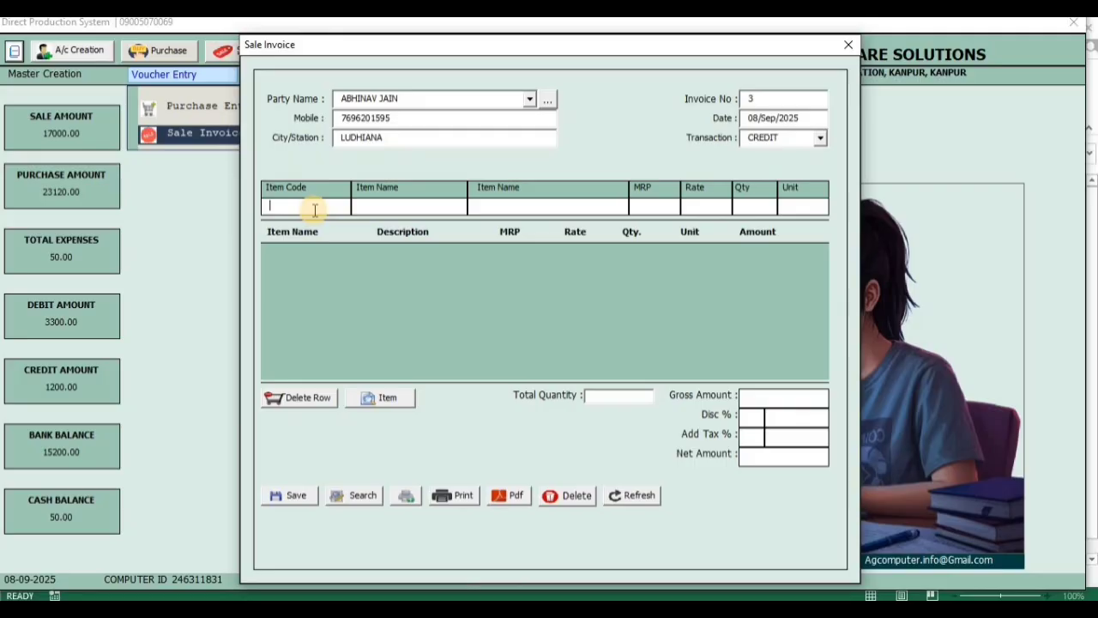
{"action": "type", "text": "K001"}
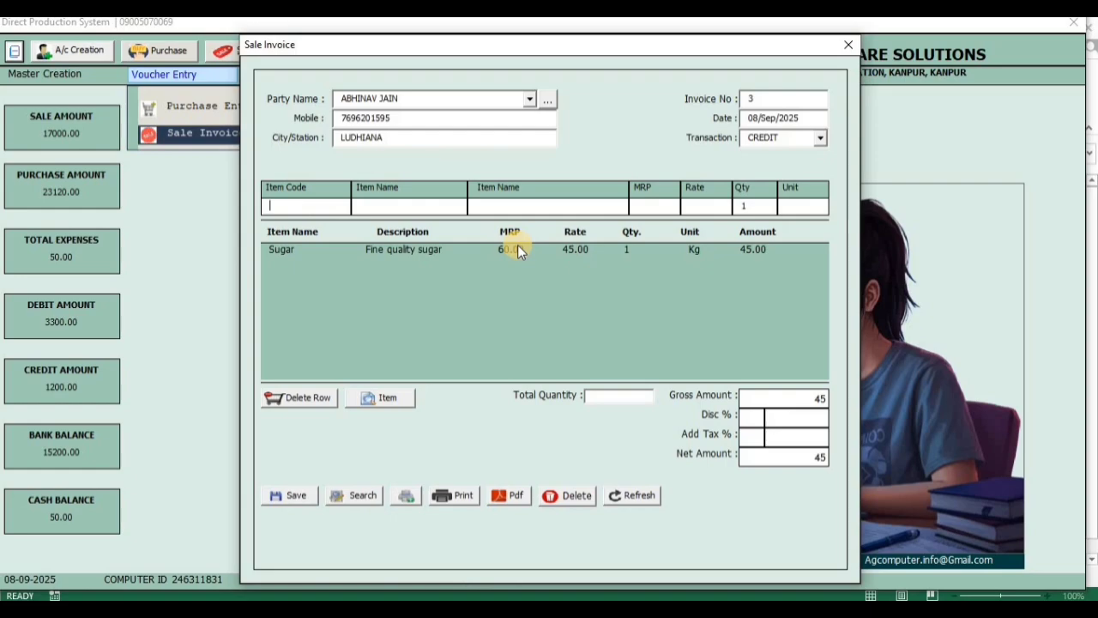
{"action": "type", "text": "103"}
{"action": "key", "text": "Return"}
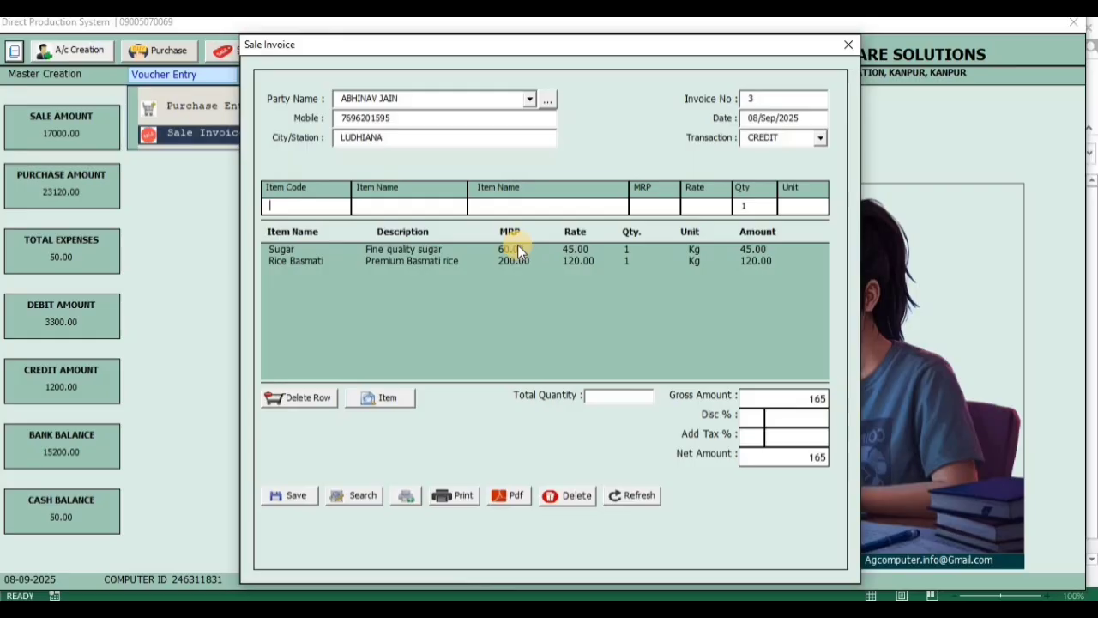
Set the Sugar line on the invoice to quantity 100 and rate 50
{"action": "left_click", "coordinate": [517, 247]}
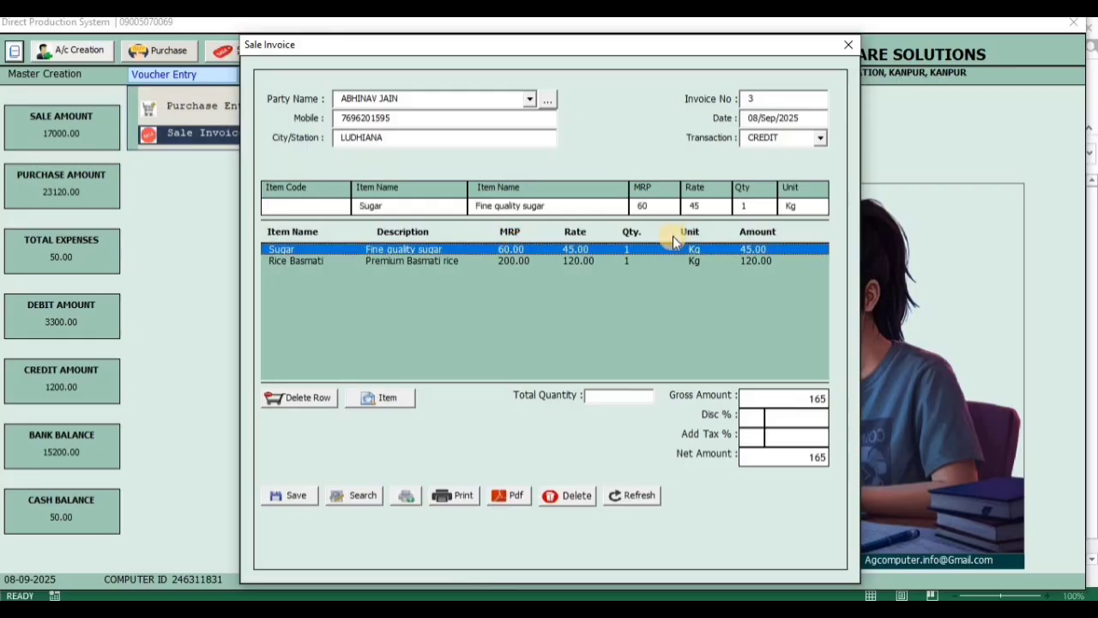
{"action": "left_click", "coordinate": [759, 208]}
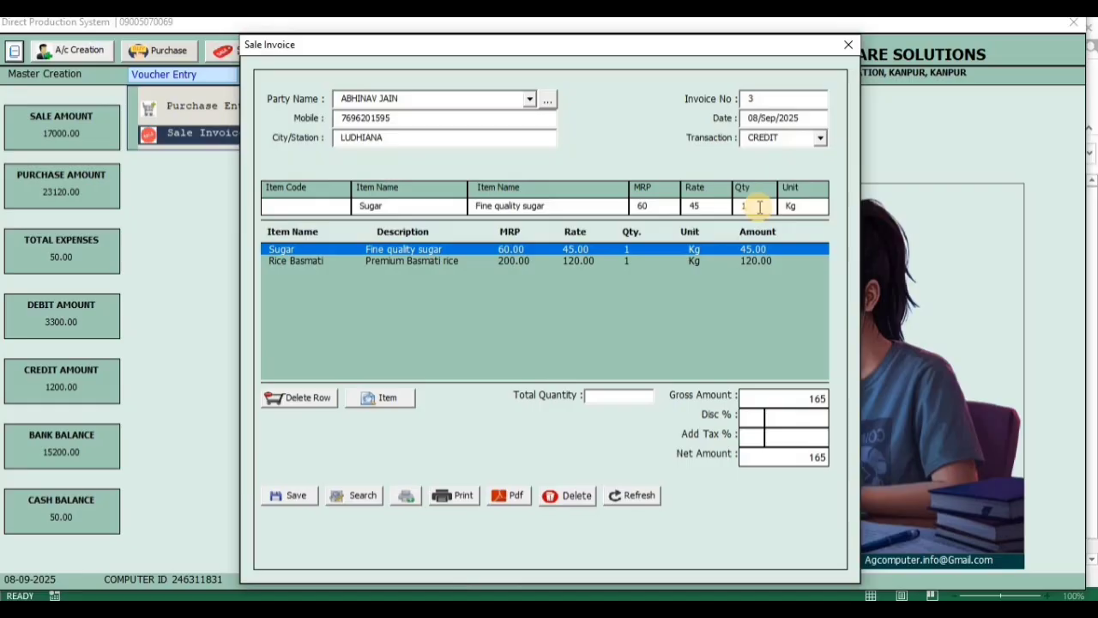
{"action": "type", "text": "00"}
{"action": "key", "text": "Return"}
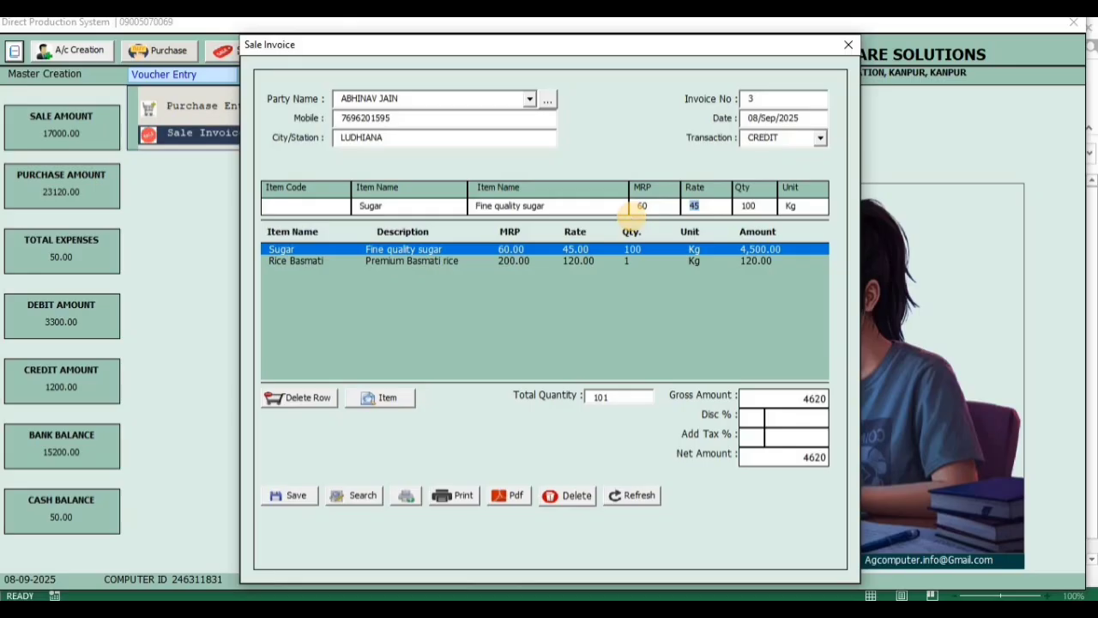
{"action": "type", "text": "50"}
{"action": "key", "text": "Return"}
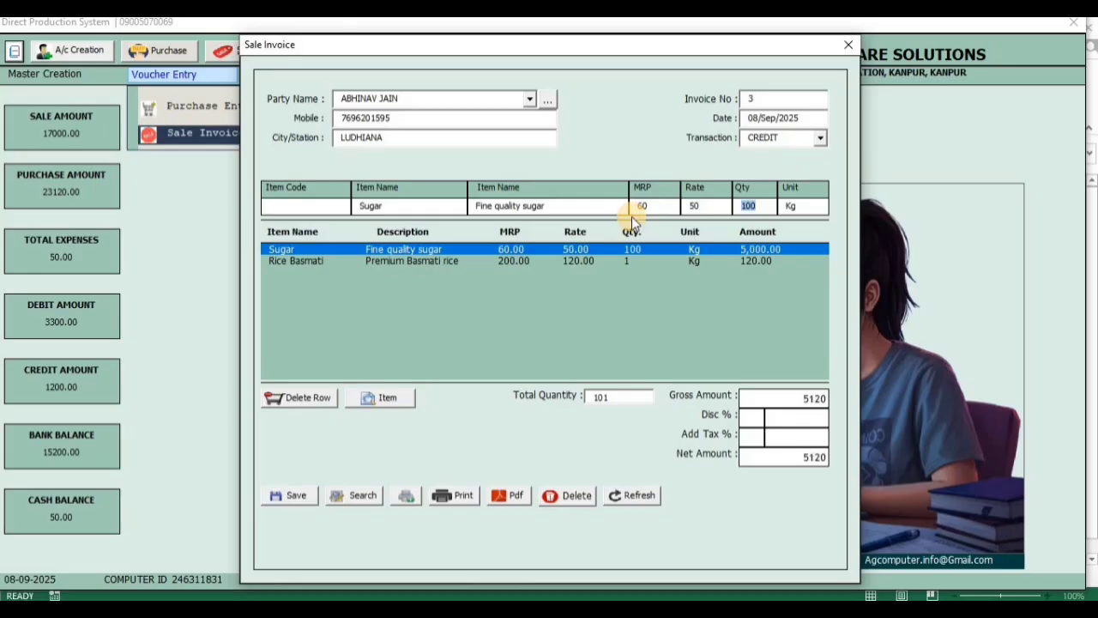
{"action": "left_click", "coordinate": [710, 260]}
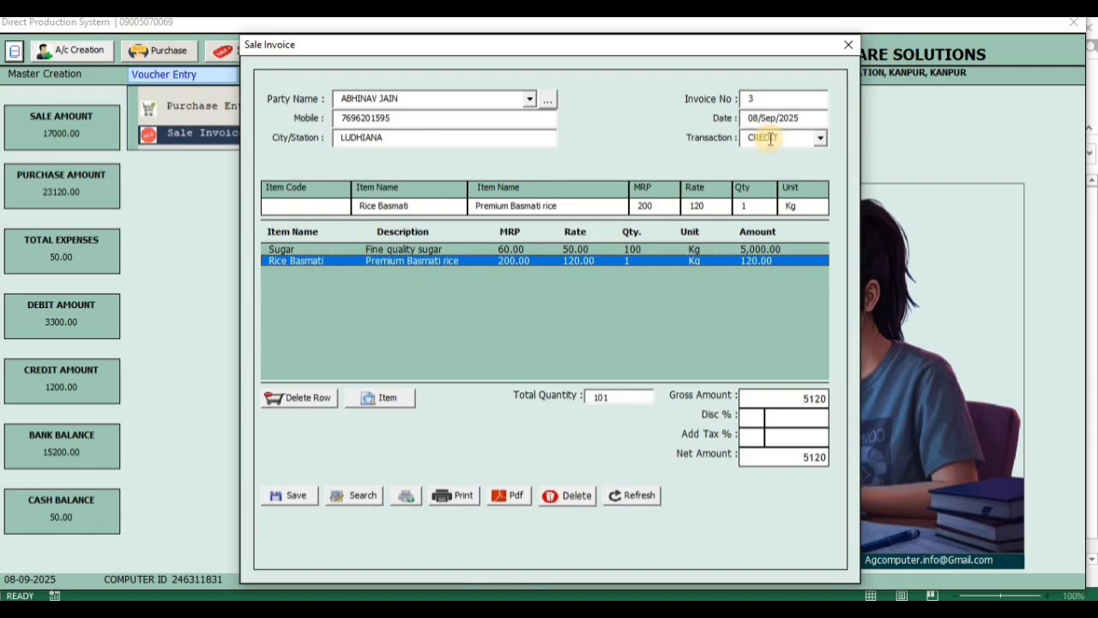
Add Maida and Olive Oil to the invoice from the item search list
{"action": "left_click", "coordinate": [388, 400]}
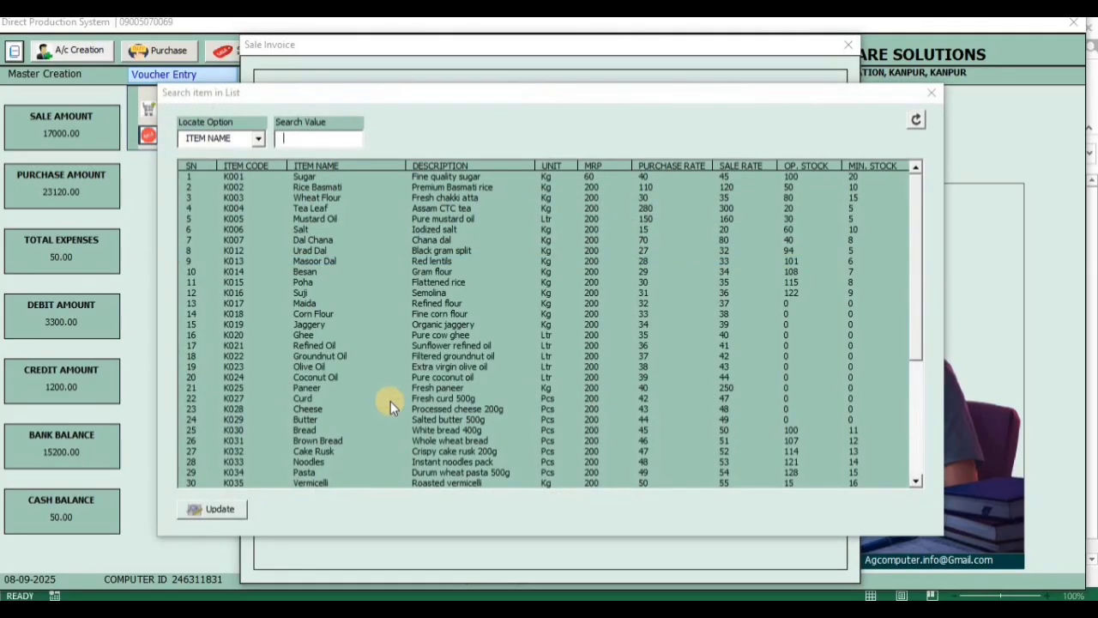
{"action": "double_click", "coordinate": [407, 302]}
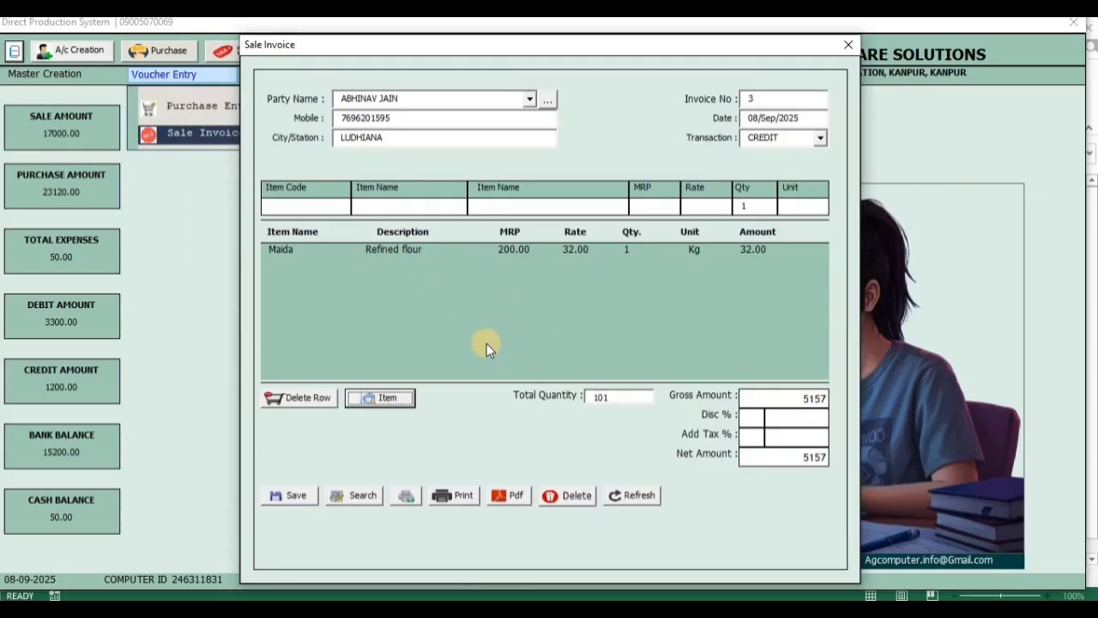
{"action": "left_click", "coordinate": [412, 398]}
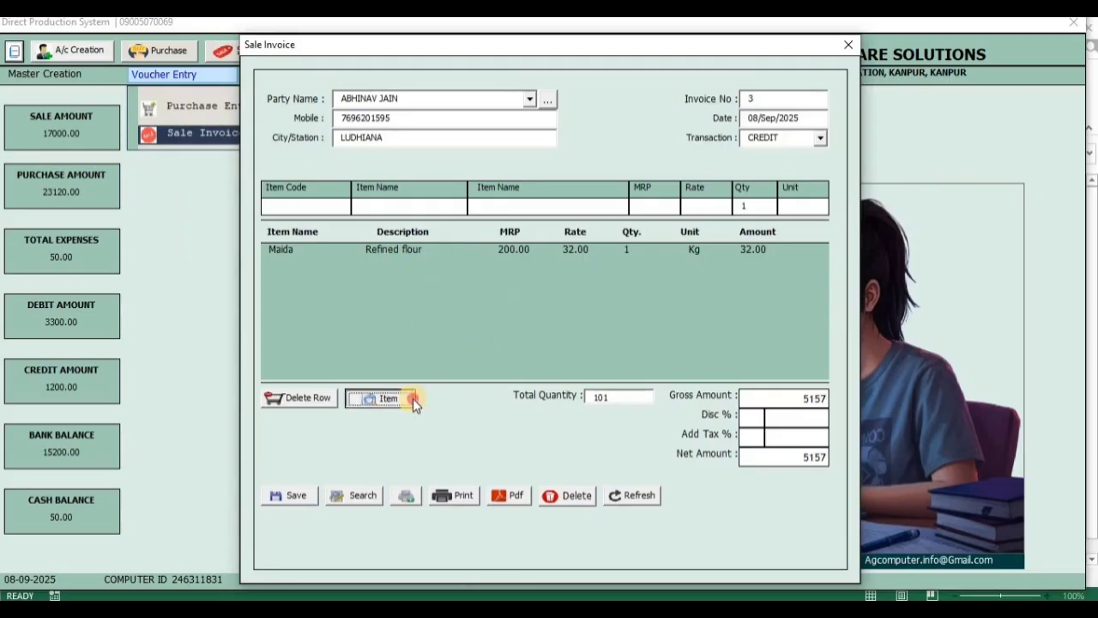
{"action": "double_click", "coordinate": [407, 363]}
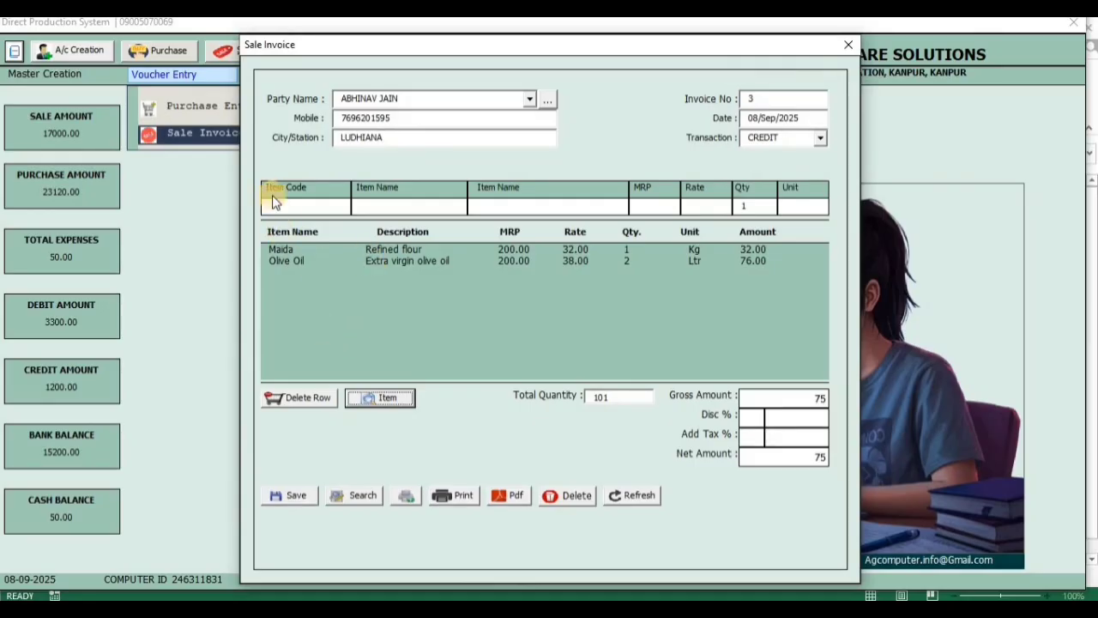
{"action": "left_click", "coordinate": [369, 398]}
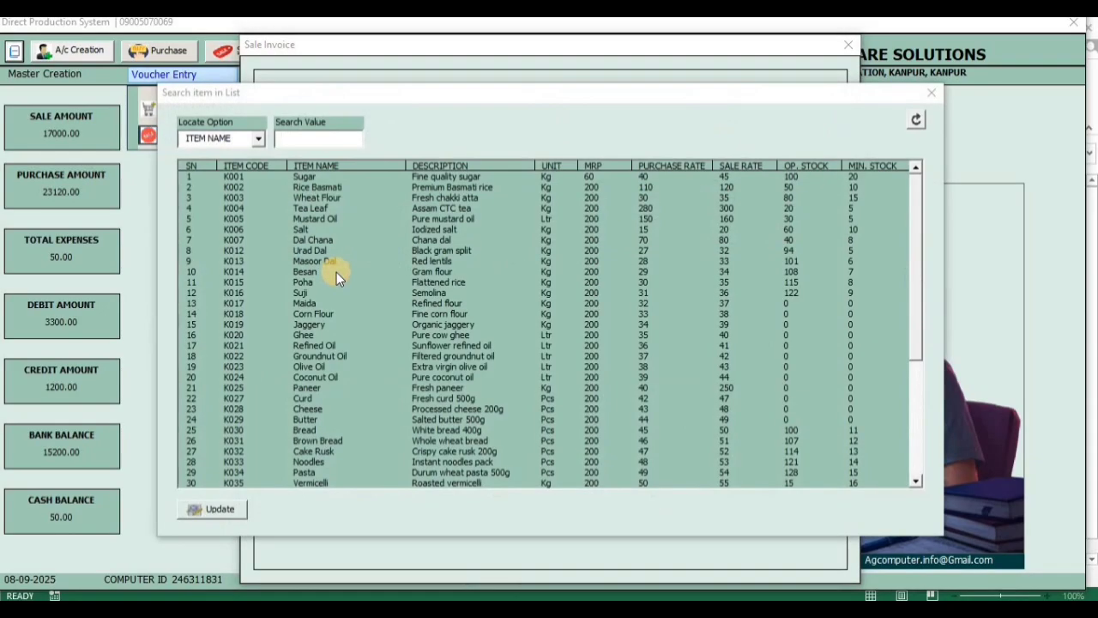
{"action": "left_click", "coordinate": [932, 94]}
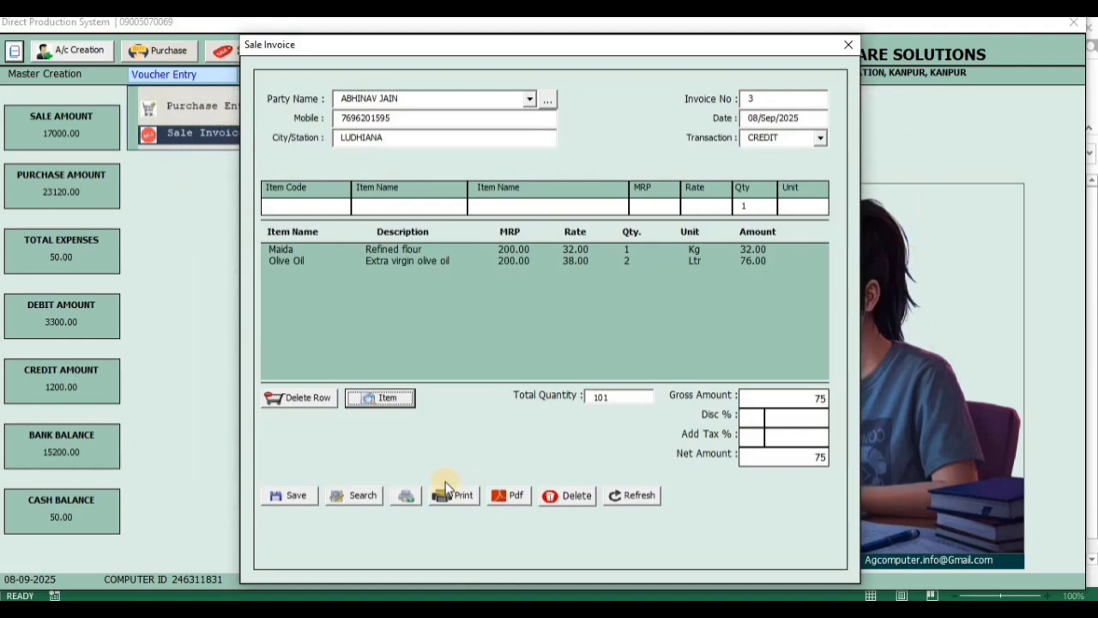
{"action": "key", "text": "Return"}
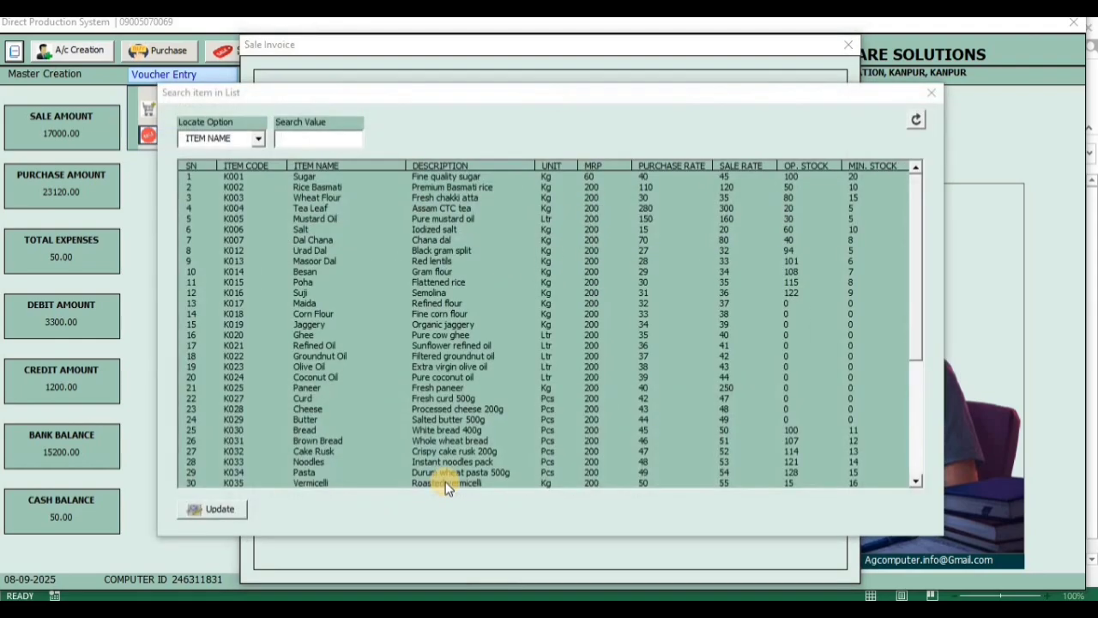
{"action": "left_click", "coordinate": [937, 96]}
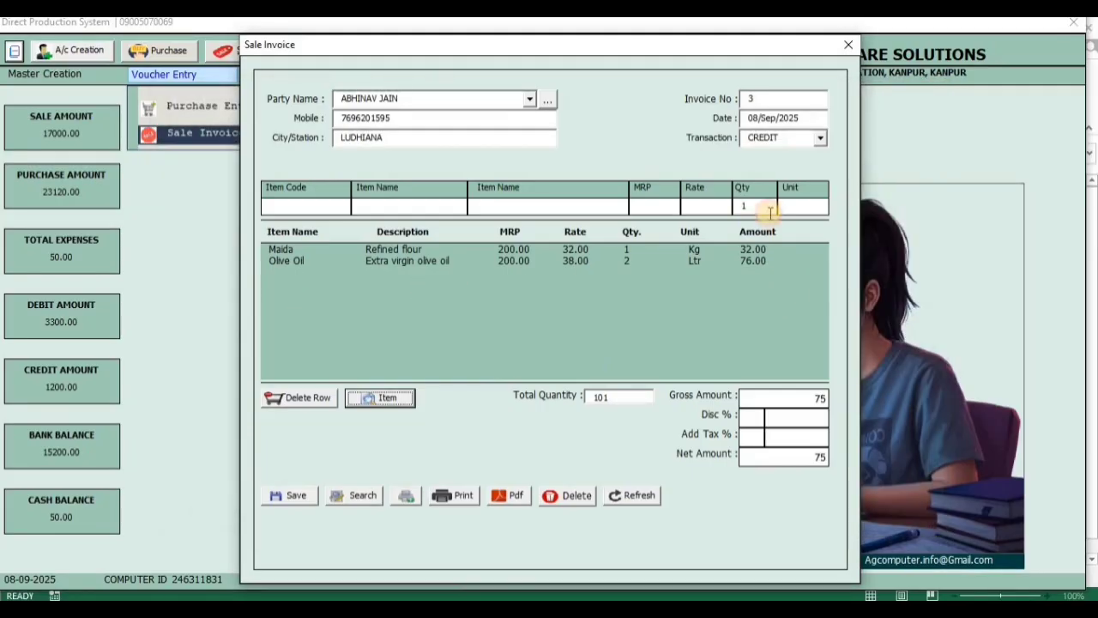
Clear the sale invoice form and set the Ludhiana account as the party from the party search list
{"action": "left_click", "coordinate": [630, 496]}
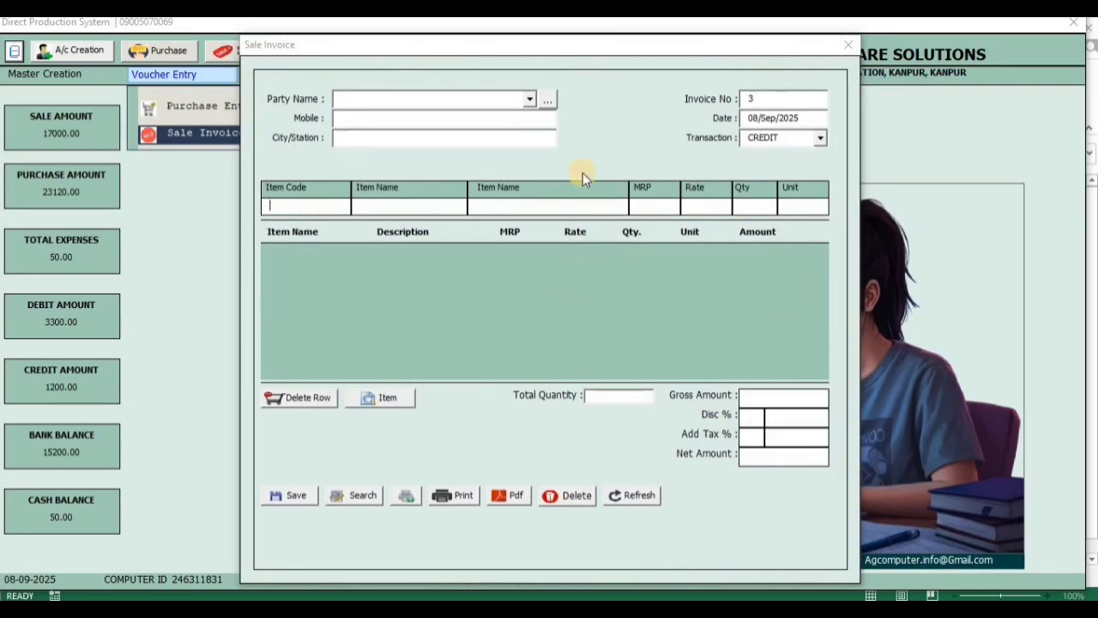
{"action": "left_click", "coordinate": [547, 99]}
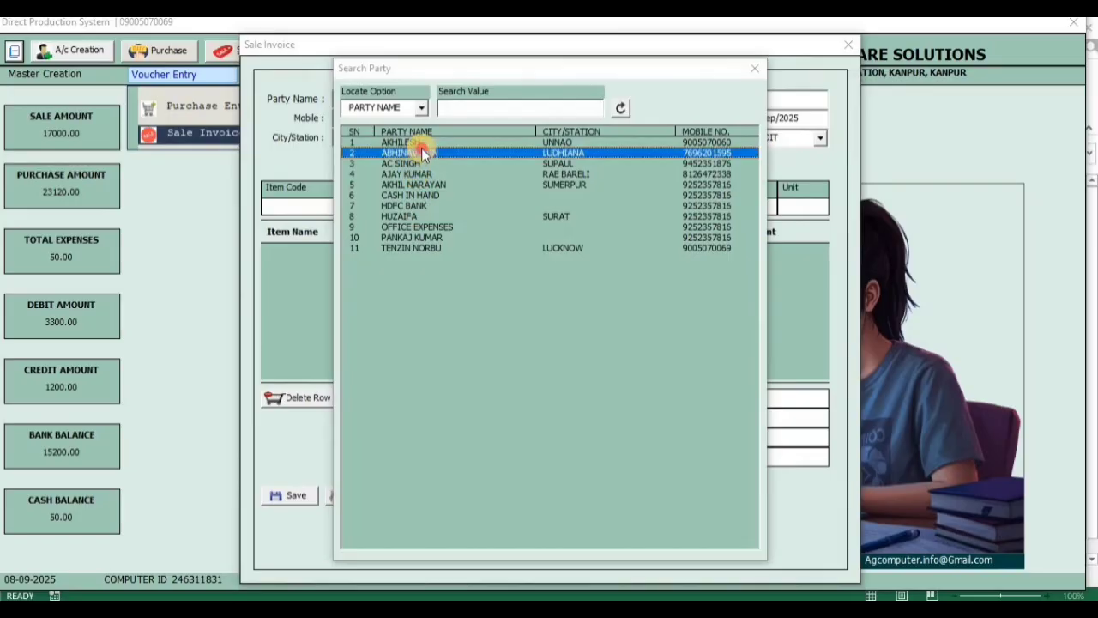
{"action": "double_click", "coordinate": [421, 148]}
Add Rice Basmati (K002) to the invoice by item code and set its quantity to 100
{"action": "left_click", "coordinate": [332, 208]}
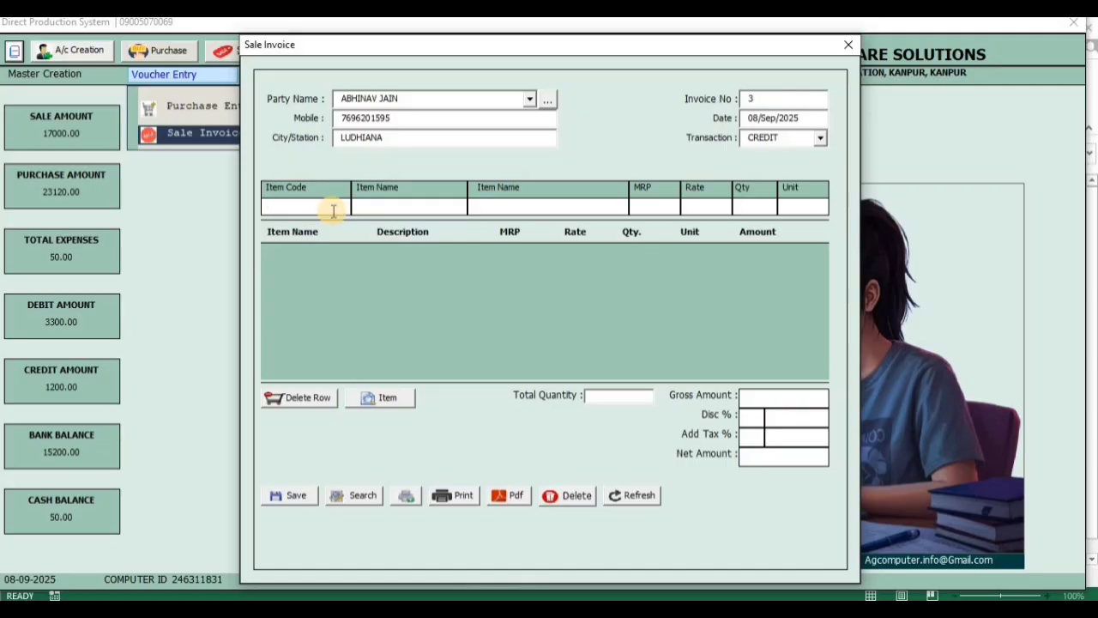
{"action": "type", "text": "100"}
{"action": "key", "text": "Return"}
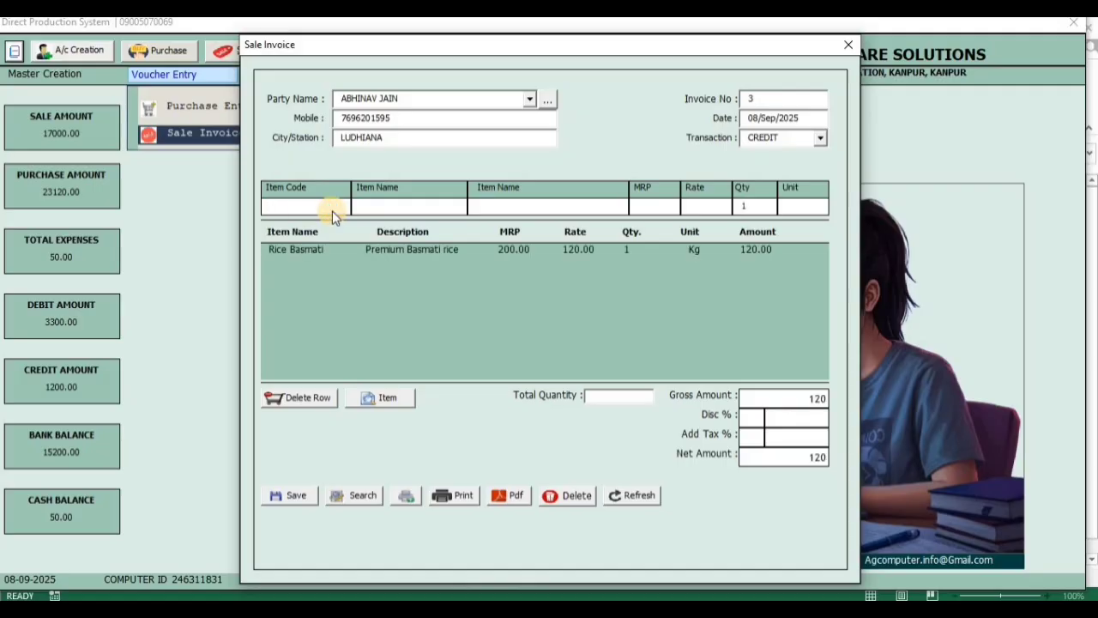
{"action": "double_click", "coordinate": [677, 248]}
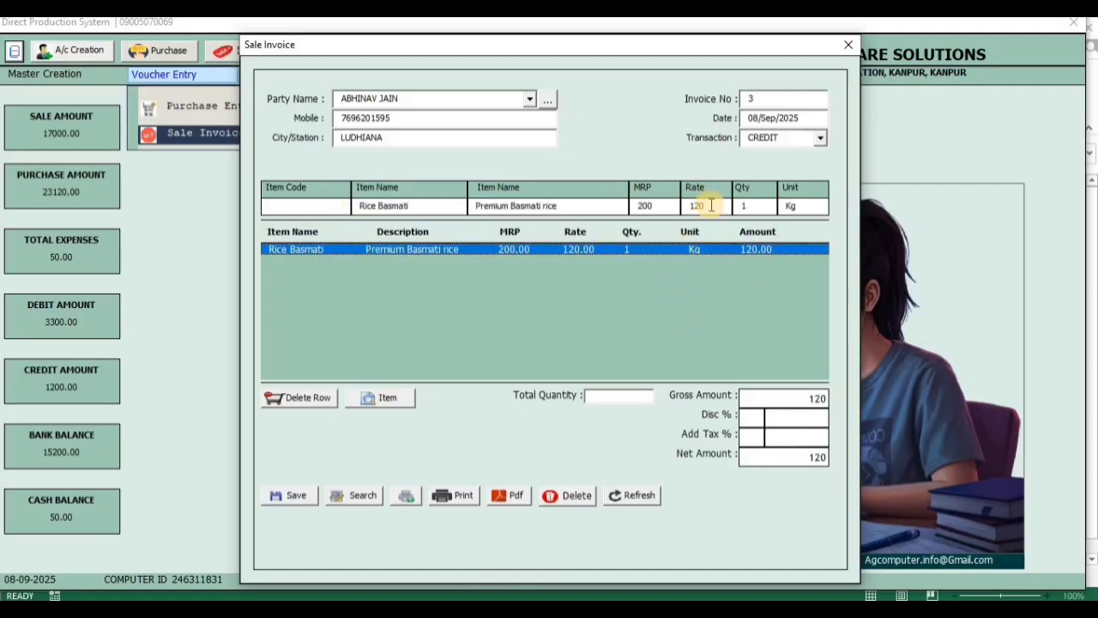
{"action": "left_click", "coordinate": [746, 206]}
{"action": "type", "text": "100"}
{"action": "key", "text": "Return"}
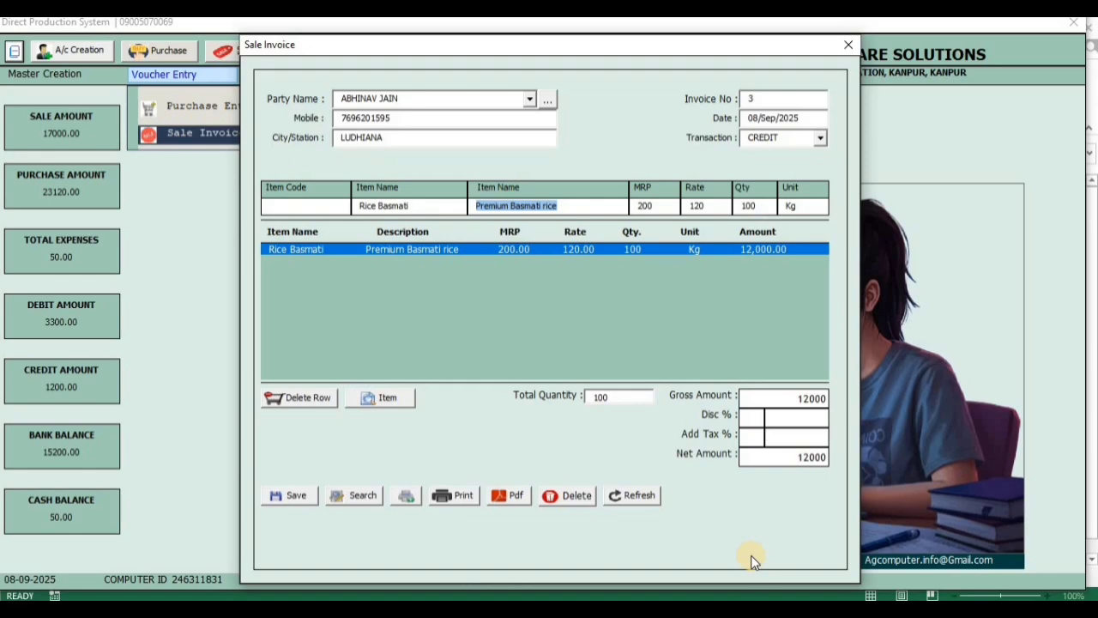
Save the sale invoice without a discount or additional tax and acknowledge the message
{"action": "left_click", "coordinate": [755, 434]}
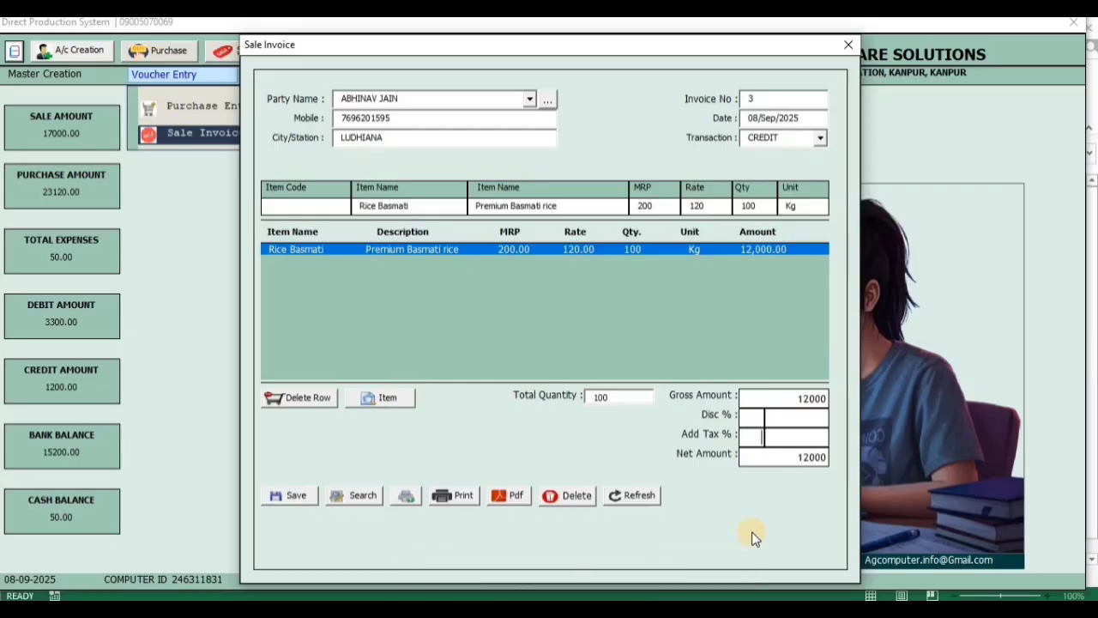
{"action": "left_click", "coordinate": [297, 497]}
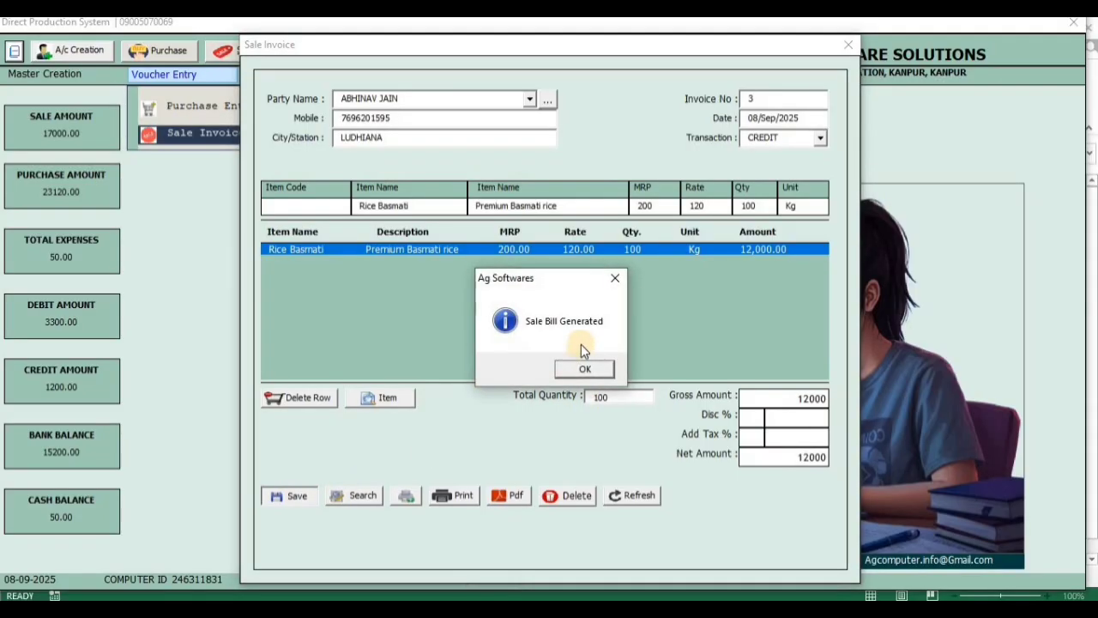
{"action": "left_click", "coordinate": [568, 370]}
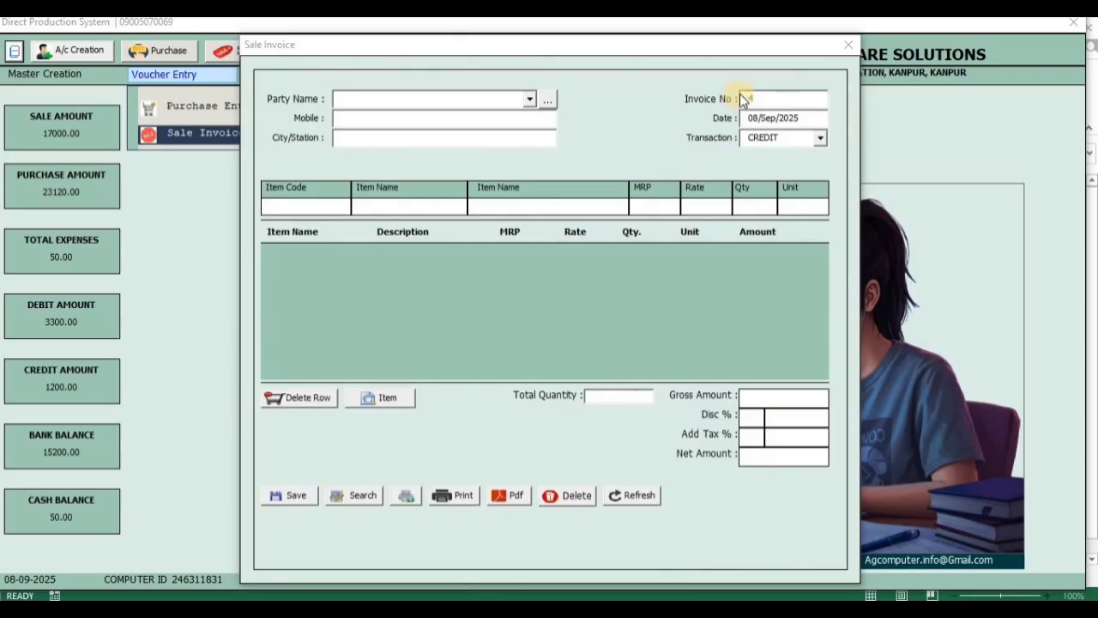
Retrieve the saved sale invoice by searching for invoice number 3
{"action": "left_click", "coordinate": [360, 503]}
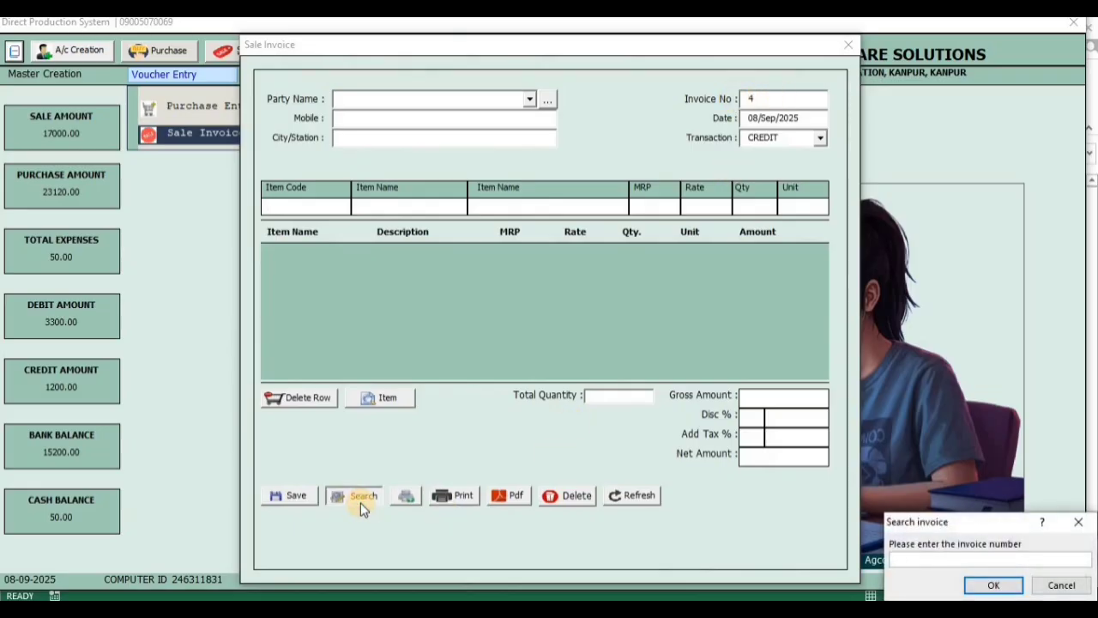
{"action": "type", "text": "3"}
{"action": "key", "text": "Return"}
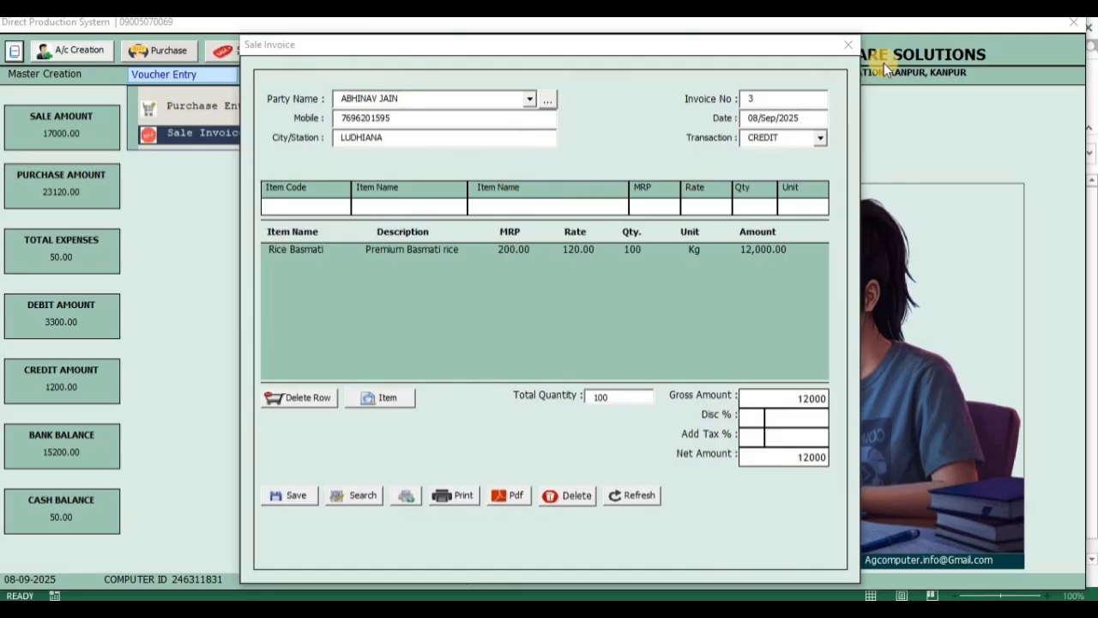
Reset the form to a new sale invoice, select the Unnao customer and set the transaction type to CASH
{"action": "left_click", "coordinate": [623, 495]}
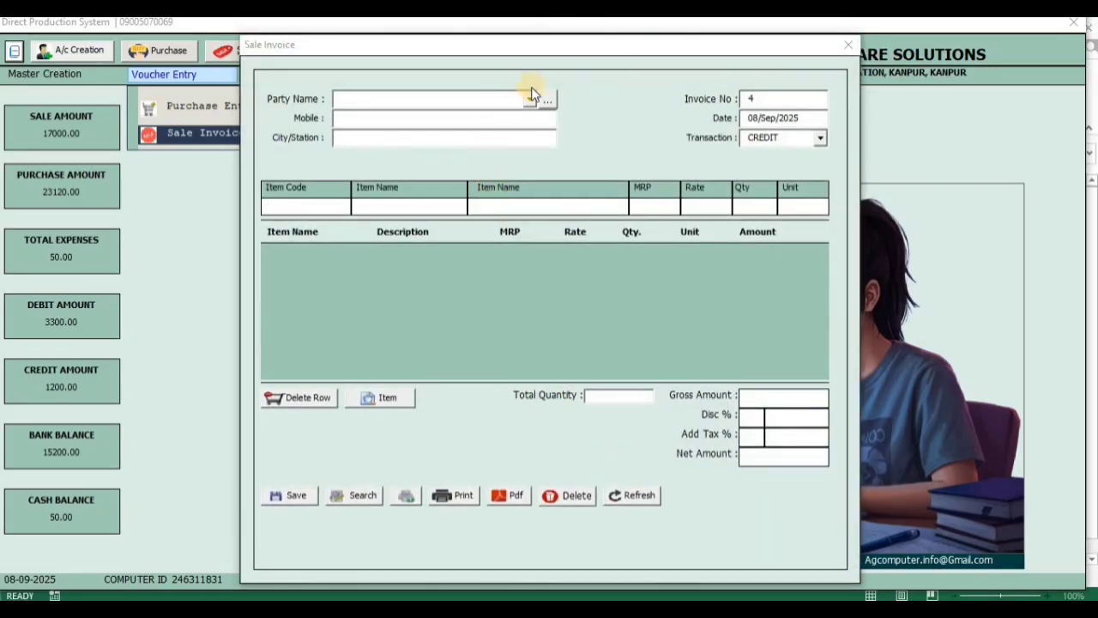
{"action": "left_click", "coordinate": [529, 100]}
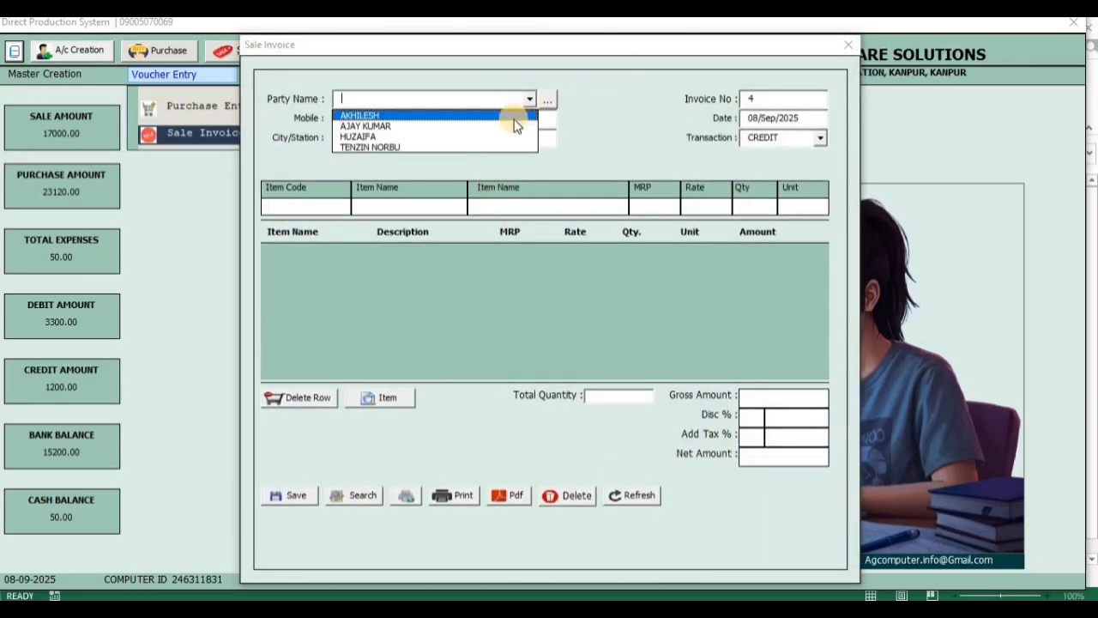
{"action": "left_click", "coordinate": [514, 118]}
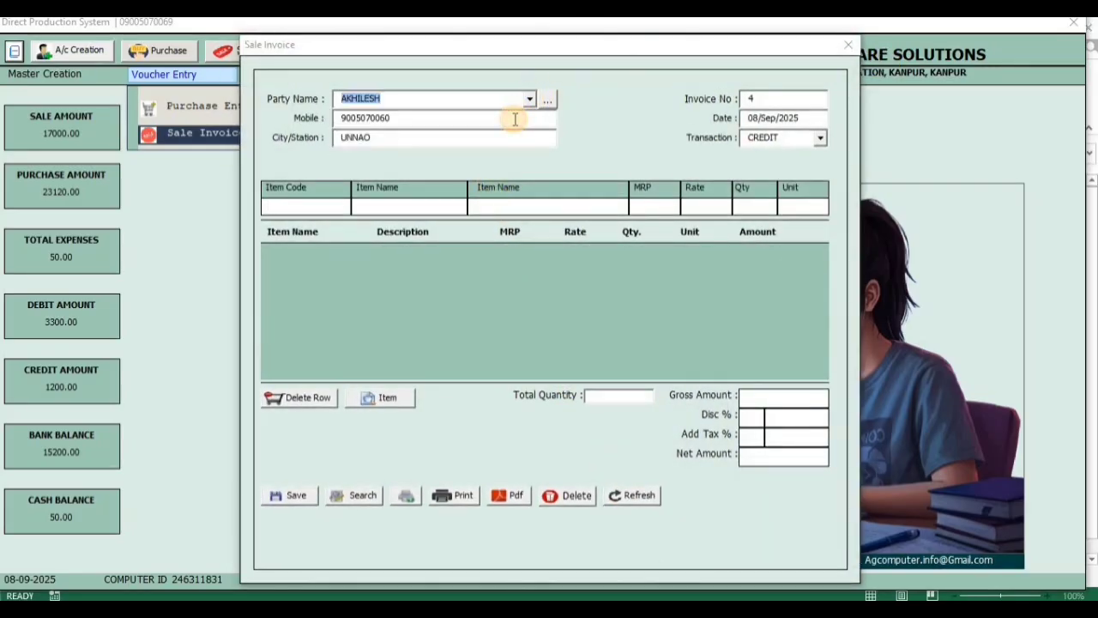
{"action": "left_click", "coordinate": [821, 137]}
{"action": "left_click", "coordinate": [807, 152]}
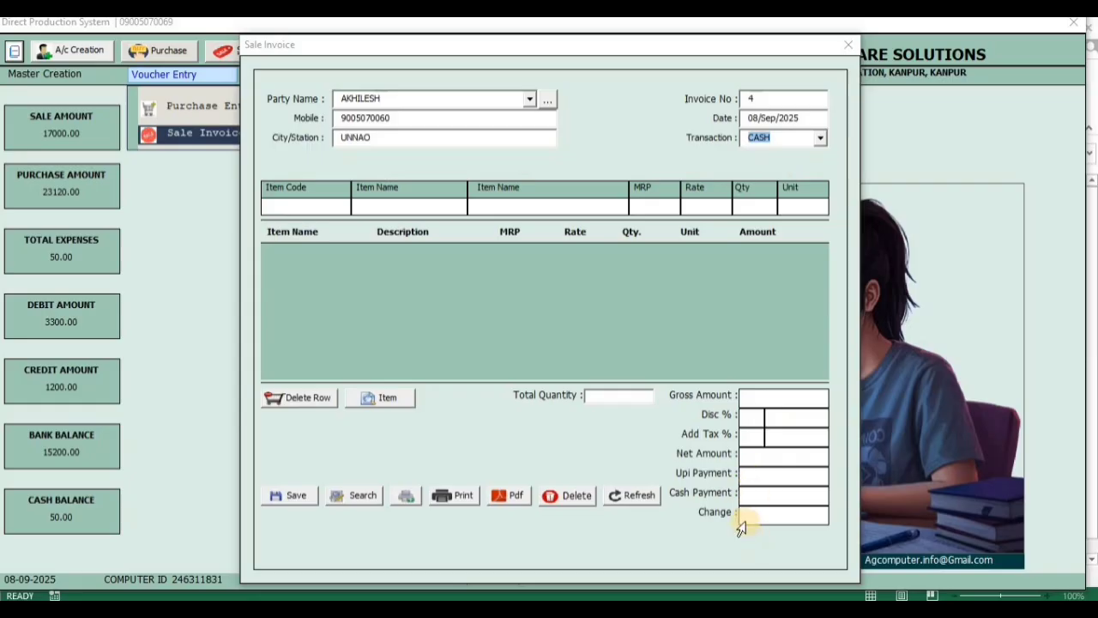
Examine the UPI and cash payment fields, switching the transaction type to CREDIT and back to CASH
{"action": "left_click", "coordinate": [747, 473]}
{"action": "left_click", "coordinate": [751, 500]}
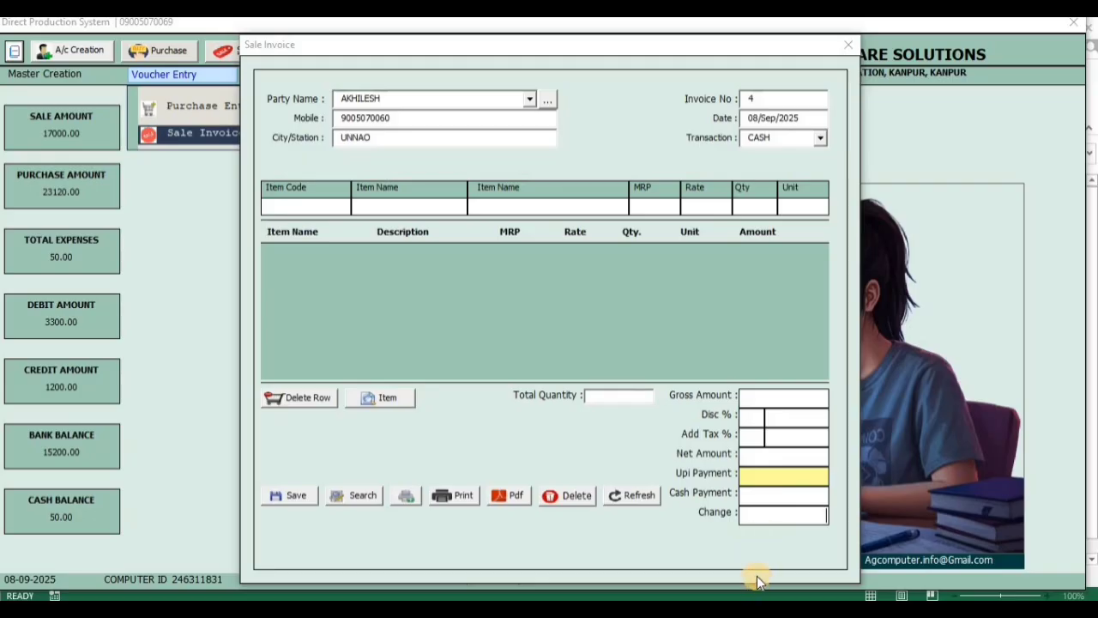
{"action": "left_click", "coordinate": [820, 138]}
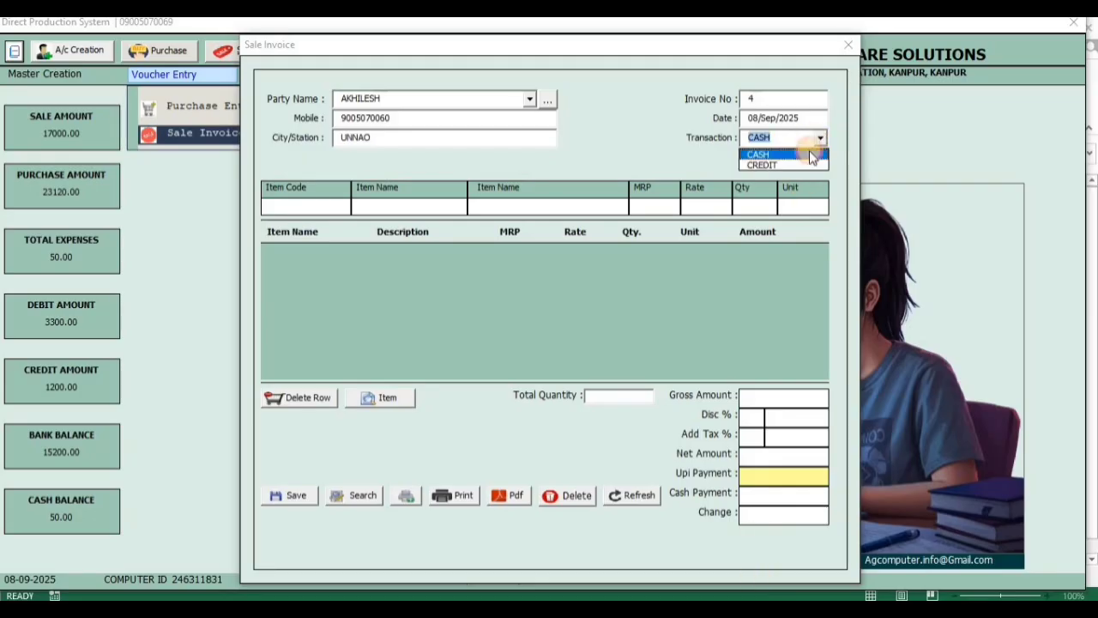
{"action": "left_click", "coordinate": [799, 164]}
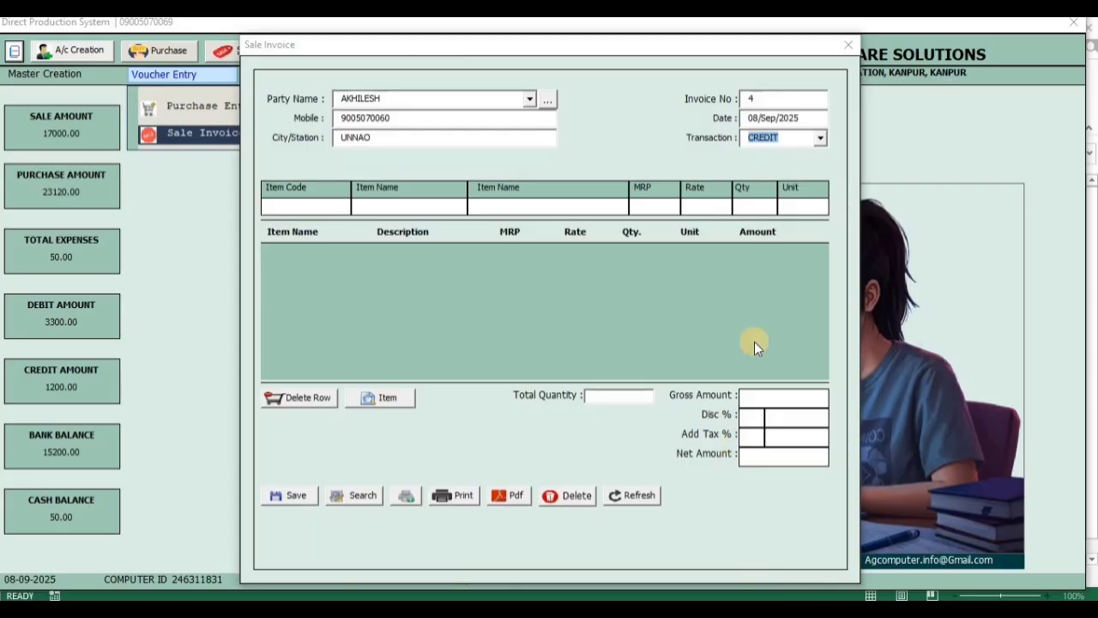
{"action": "left_click", "coordinate": [820, 138]}
{"action": "left_click", "coordinate": [811, 155]}
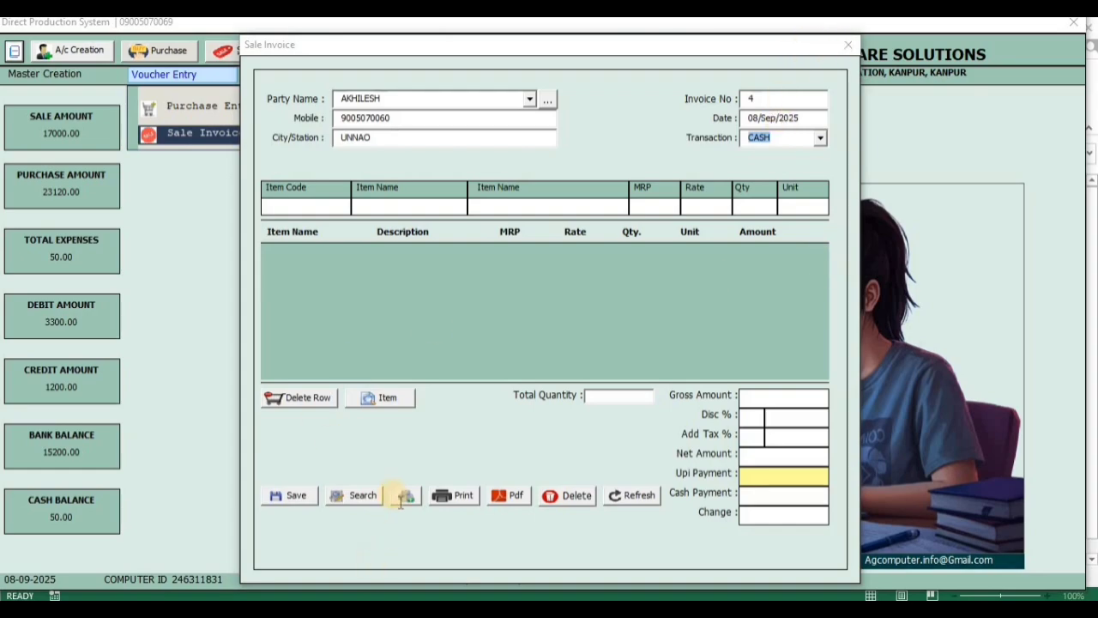
Open and cancel the invoice number search, and refresh the sale invoice form to discard the unsaved entry
{"action": "left_click", "coordinate": [373, 494]}
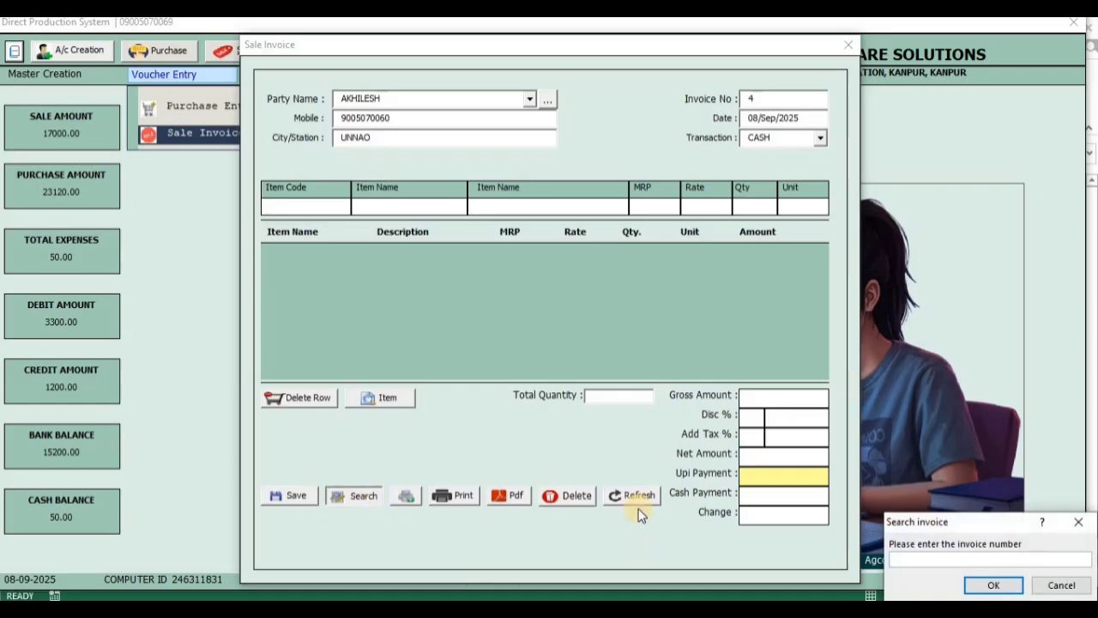
{"action": "left_click", "coordinate": [1079, 521]}
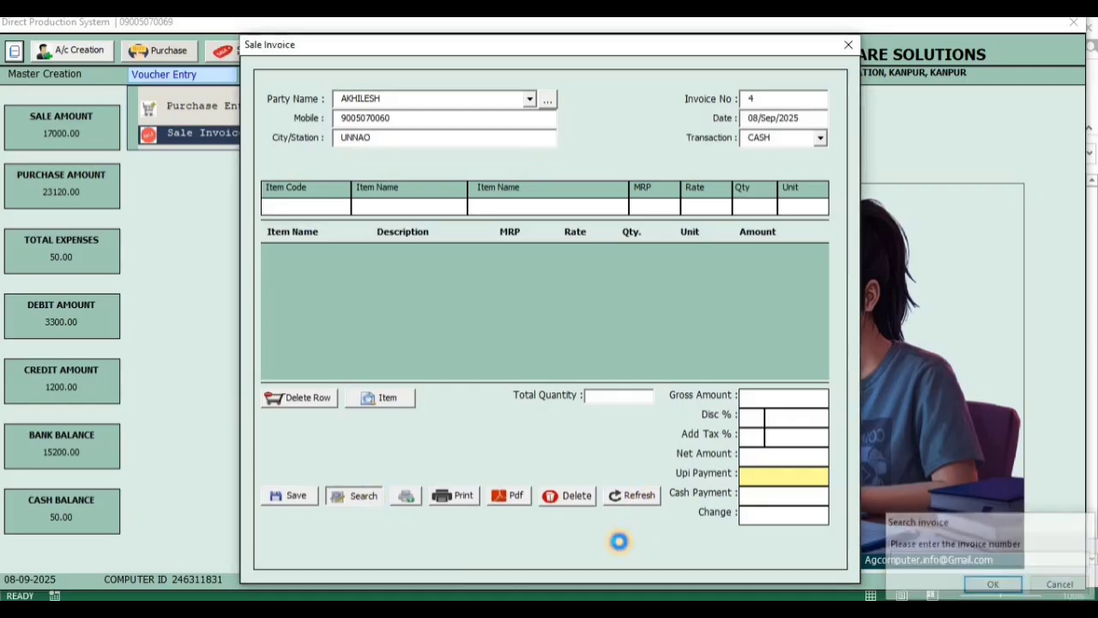
{"action": "left_click", "coordinate": [604, 366]}
{"action": "left_click", "coordinate": [614, 494]}
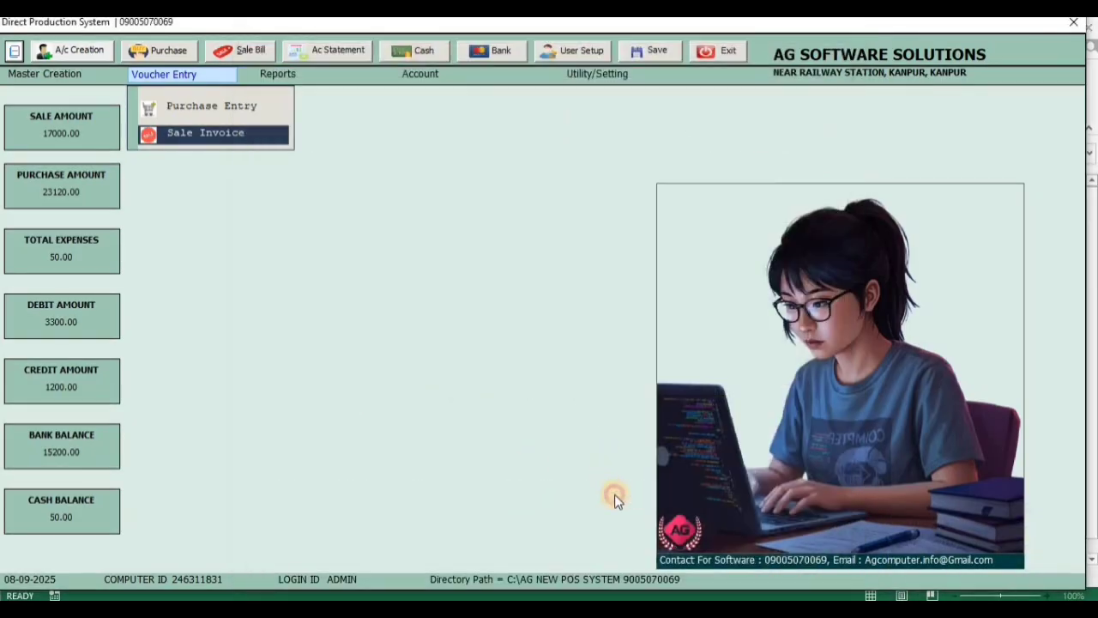
Retrieve the saved sale invoice number 3 and export it as a PDF
{"action": "left_click", "coordinate": [348, 502]}
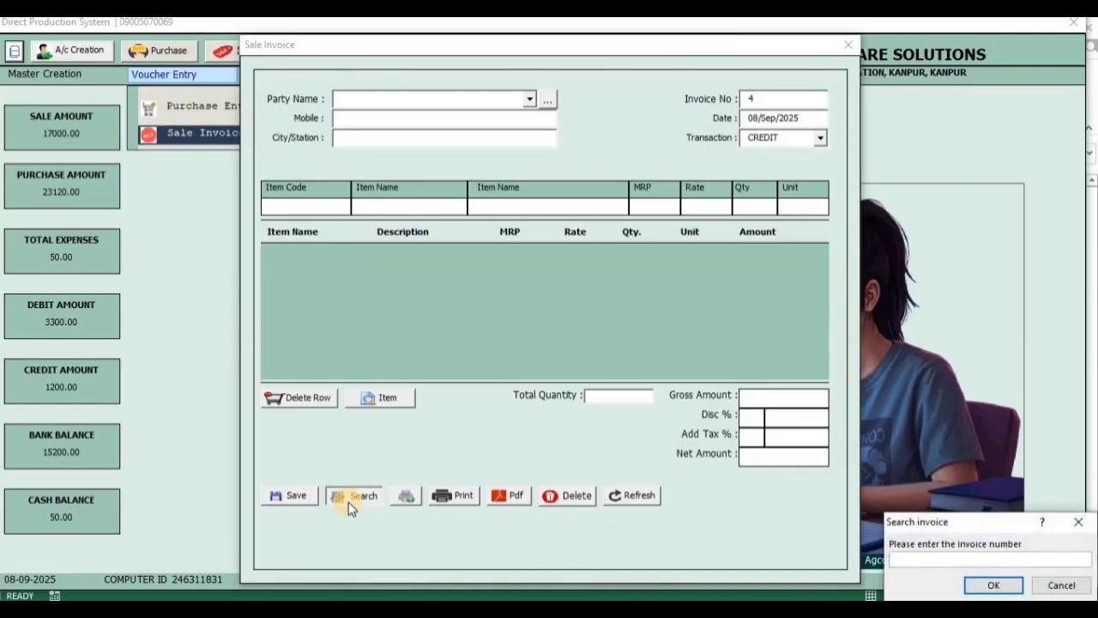
{"action": "type", "text": "3"}
{"action": "key", "text": "Return"}
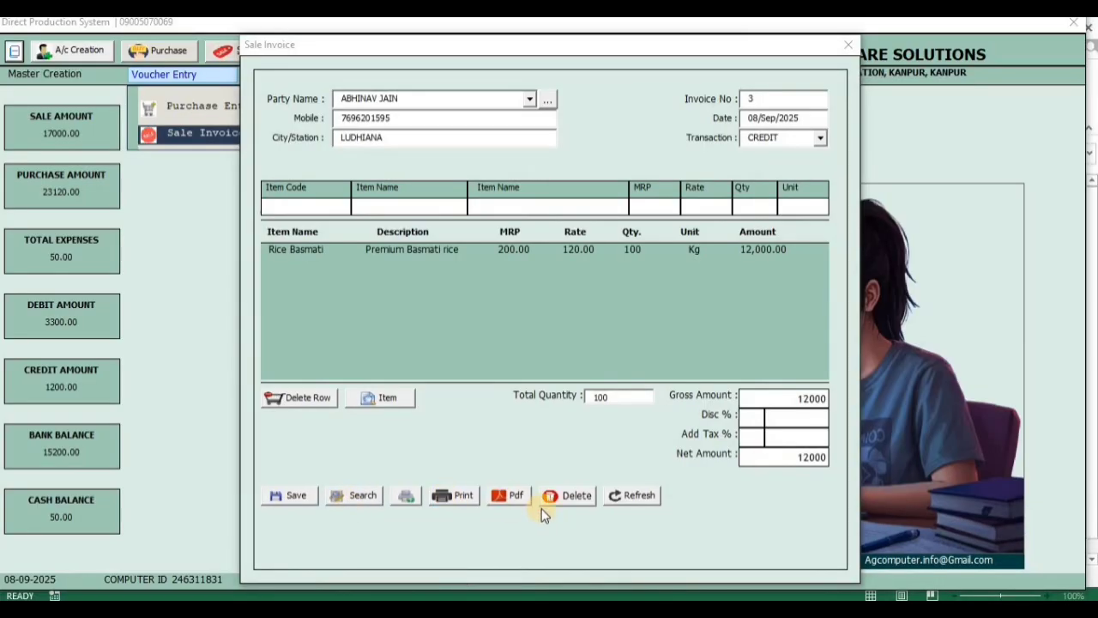
{"action": "left_click", "coordinate": [504, 498]}
{"action": "left_click", "coordinate": [676, 461]}
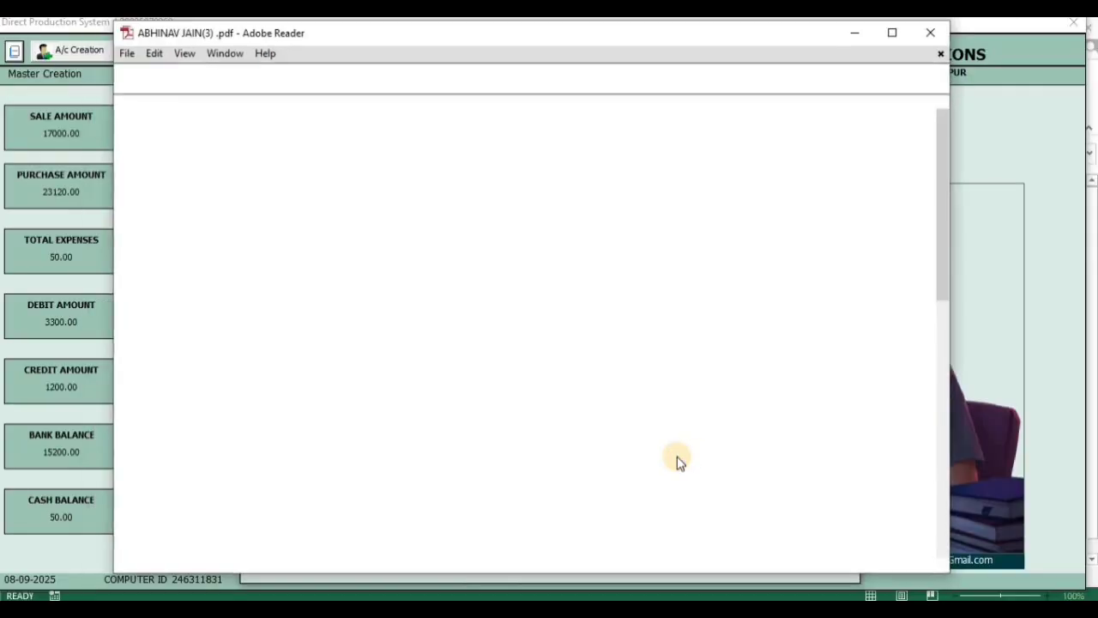
Examine the exported invoice PDF's header, item row and totals at several magnifications, and close it
{"action": "left_click", "coordinate": [899, 50]}
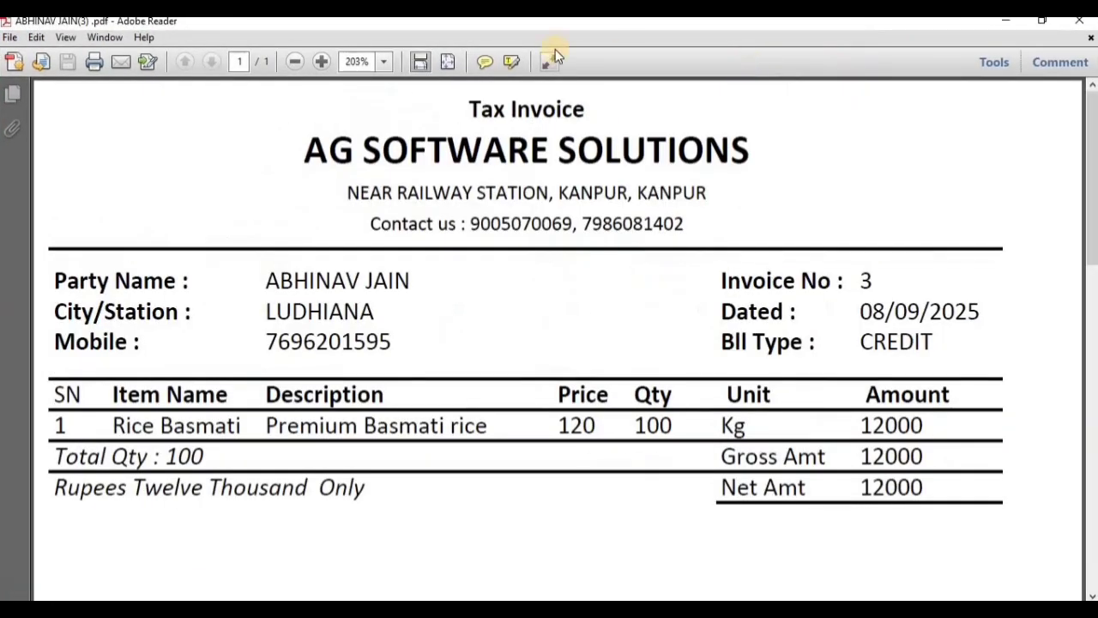
{"action": "left_click", "coordinate": [295, 63]}
{"action": "left_click", "coordinate": [296, 64]}
{"action": "left_click", "coordinate": [295, 64]}
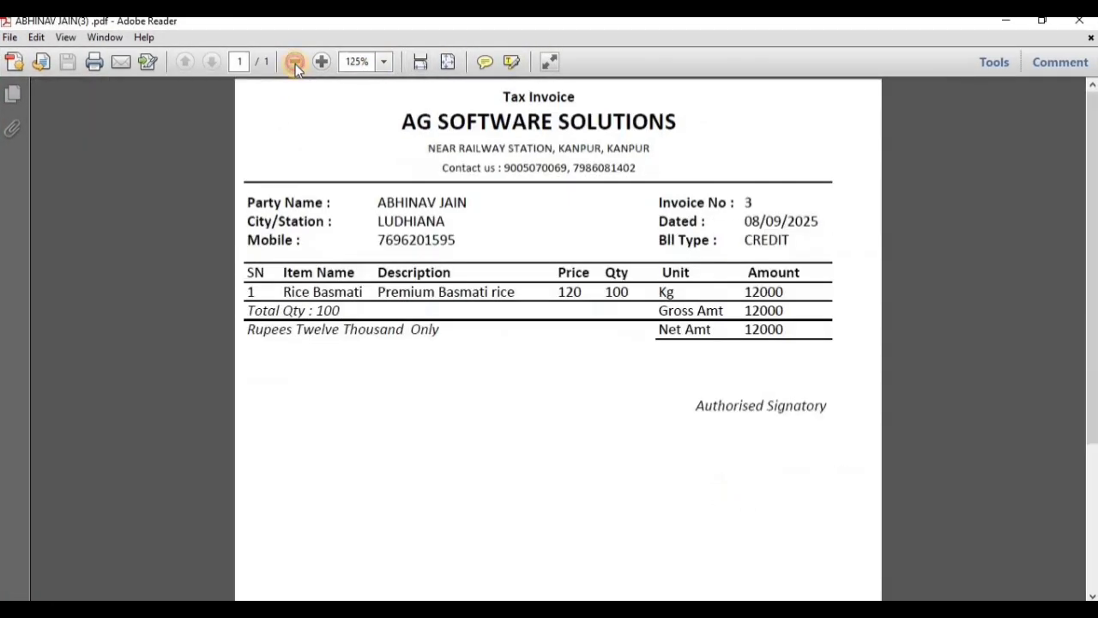
{"action": "left_click", "coordinate": [295, 63]}
{"action": "left_click", "coordinate": [295, 63]}
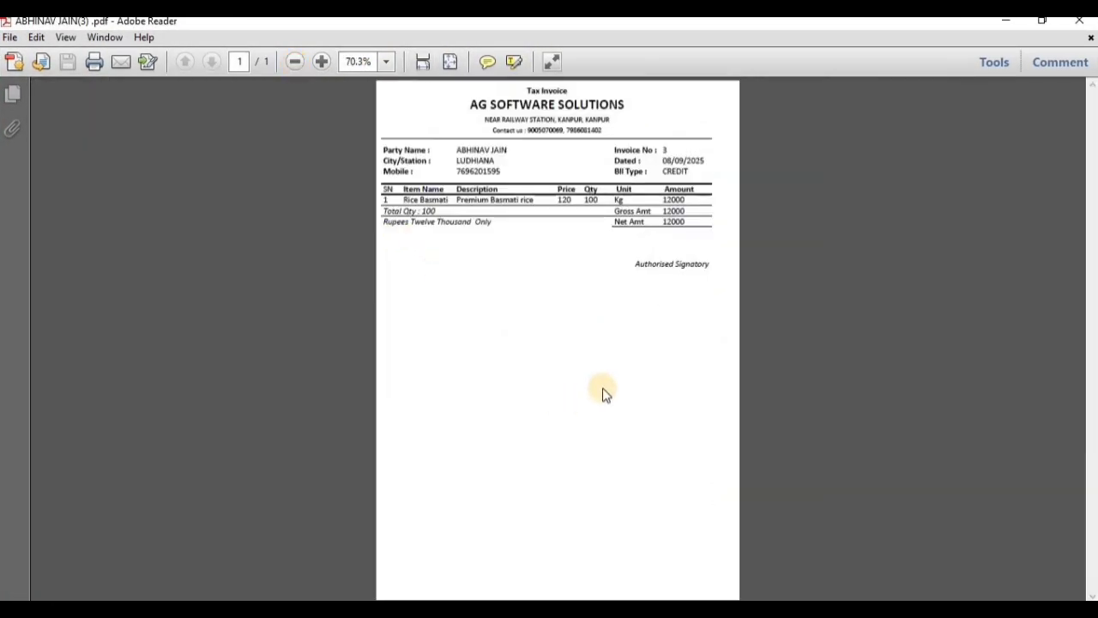
{"action": "left_click_drag", "start_coordinate": [385, 211], "coordinate": [635, 203]}
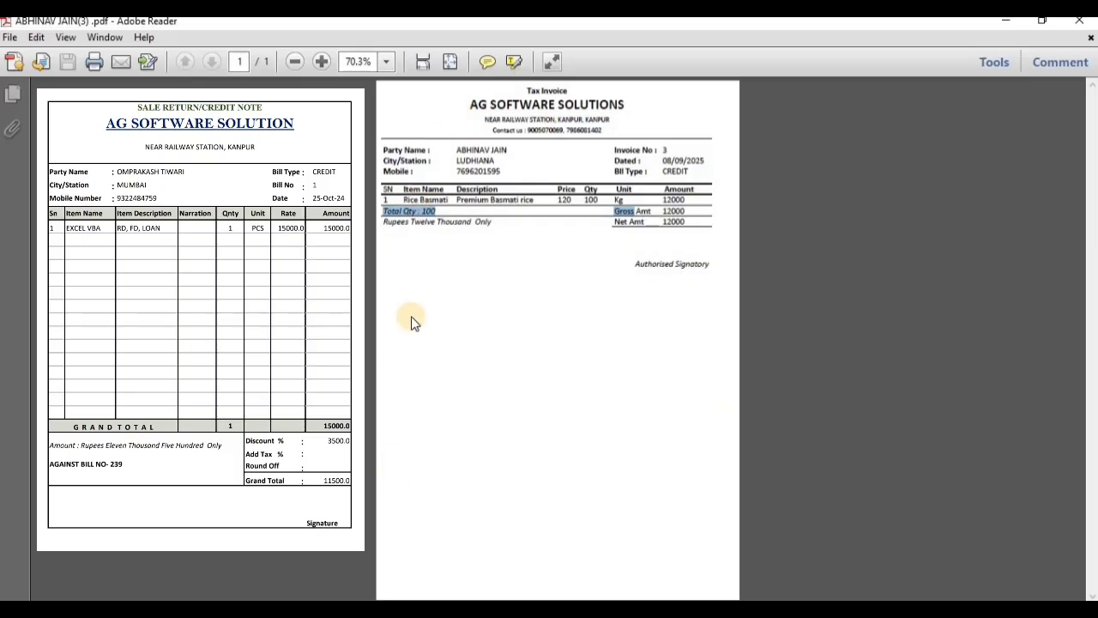
{"action": "left_click", "coordinate": [525, 572]}
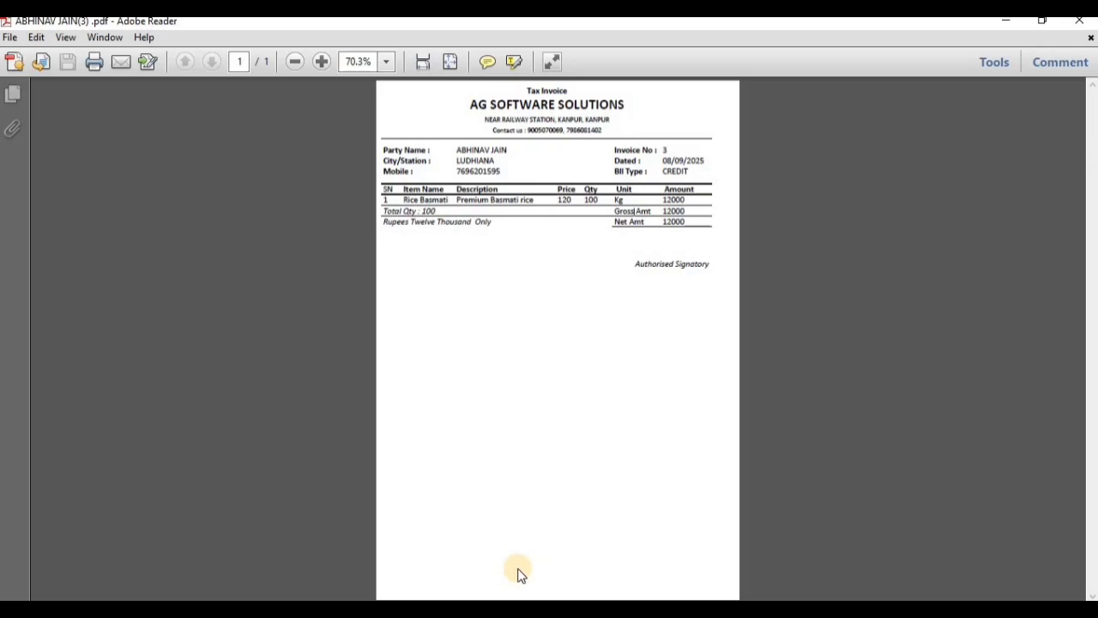
{"action": "left_click", "coordinate": [322, 61]}
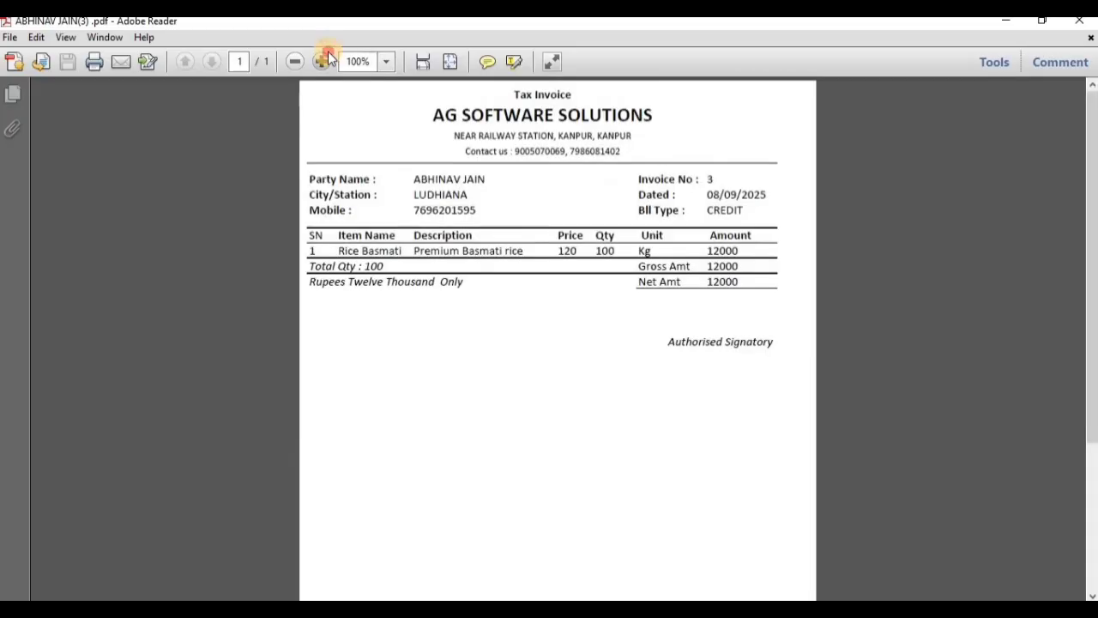
{"action": "left_click", "coordinate": [322, 61]}
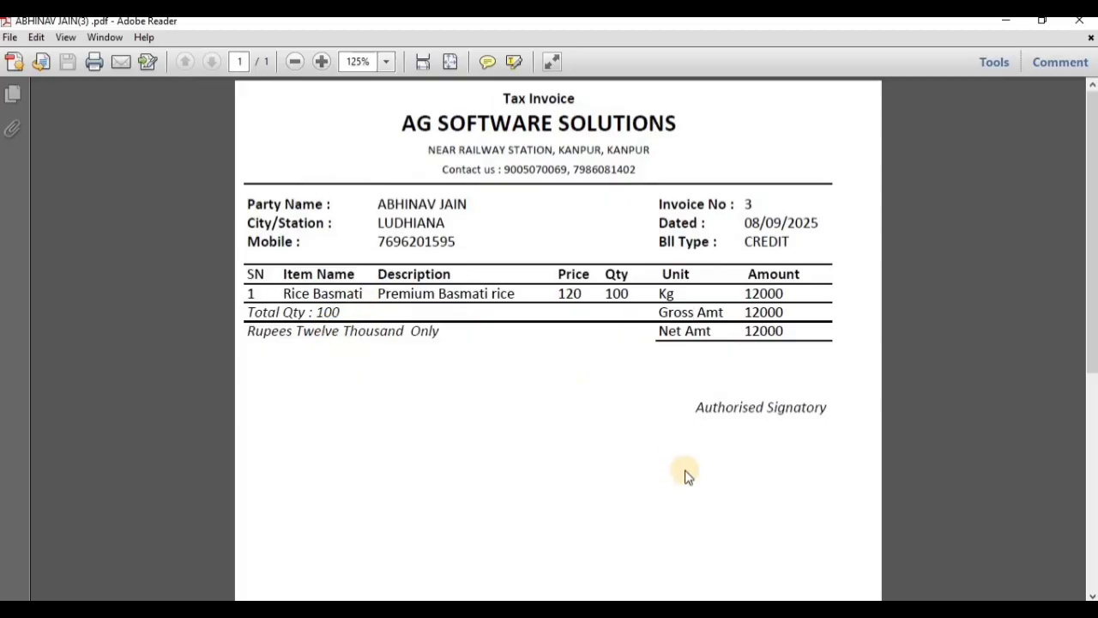
{"action": "scroll", "coordinate": [684, 475], "scroll_direction": "down", "scroll_amount": 3}
{"action": "scroll", "coordinate": [684, 475], "scroll_direction": "up", "scroll_amount": 3}
{"action": "left_click", "coordinate": [1079, 20]}
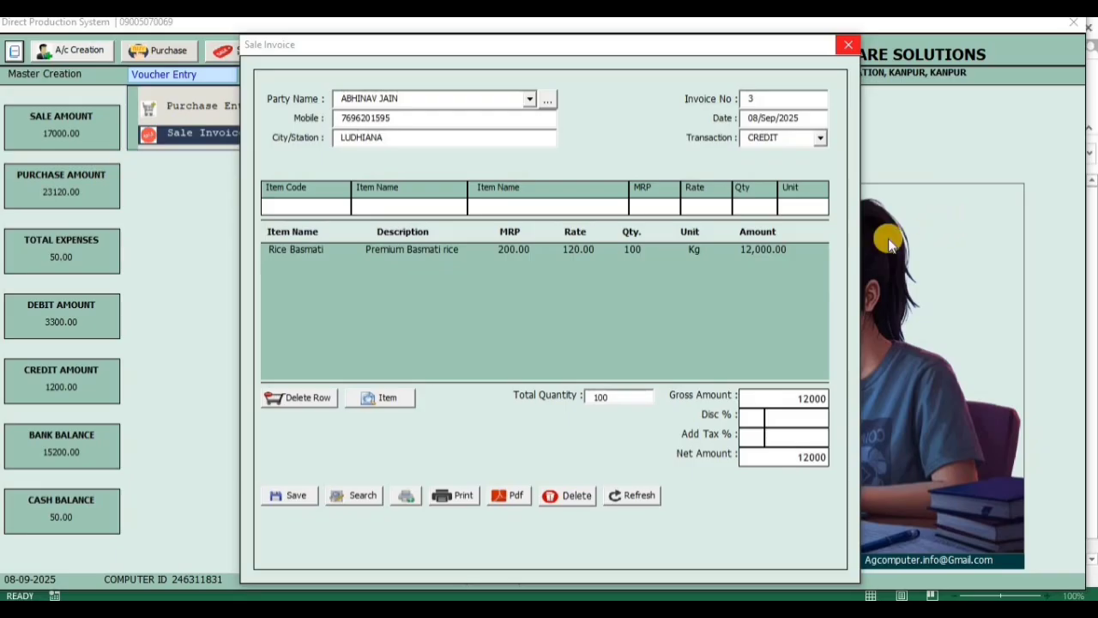
{"action": "left_click", "coordinate": [347, 496]}
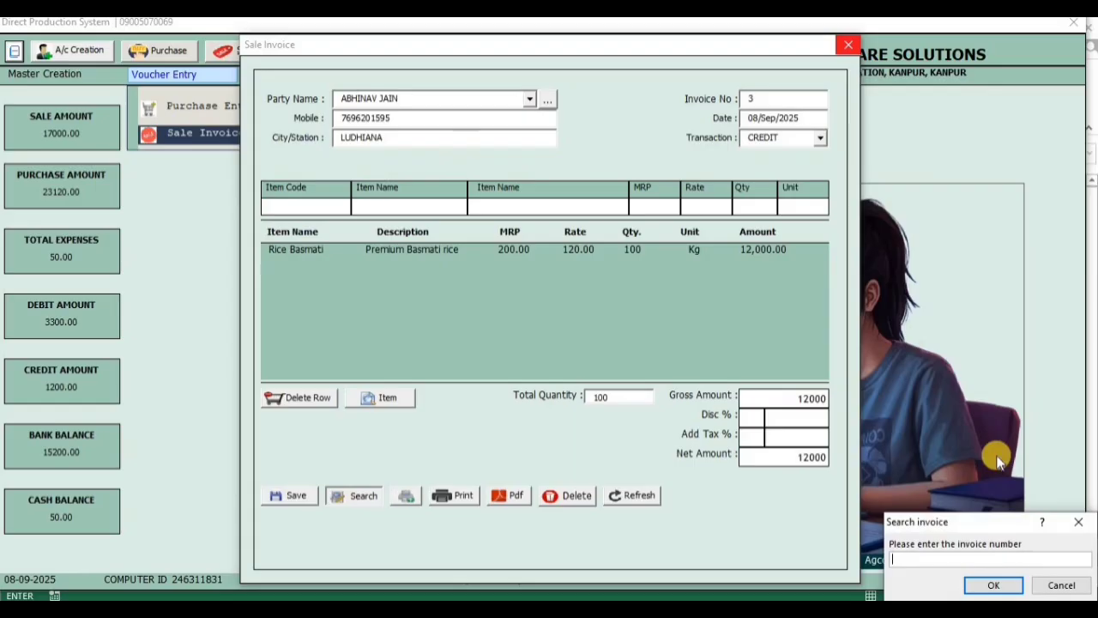
{"action": "left_click", "coordinate": [1078, 521]}
{"action": "key", "text": "Return"}
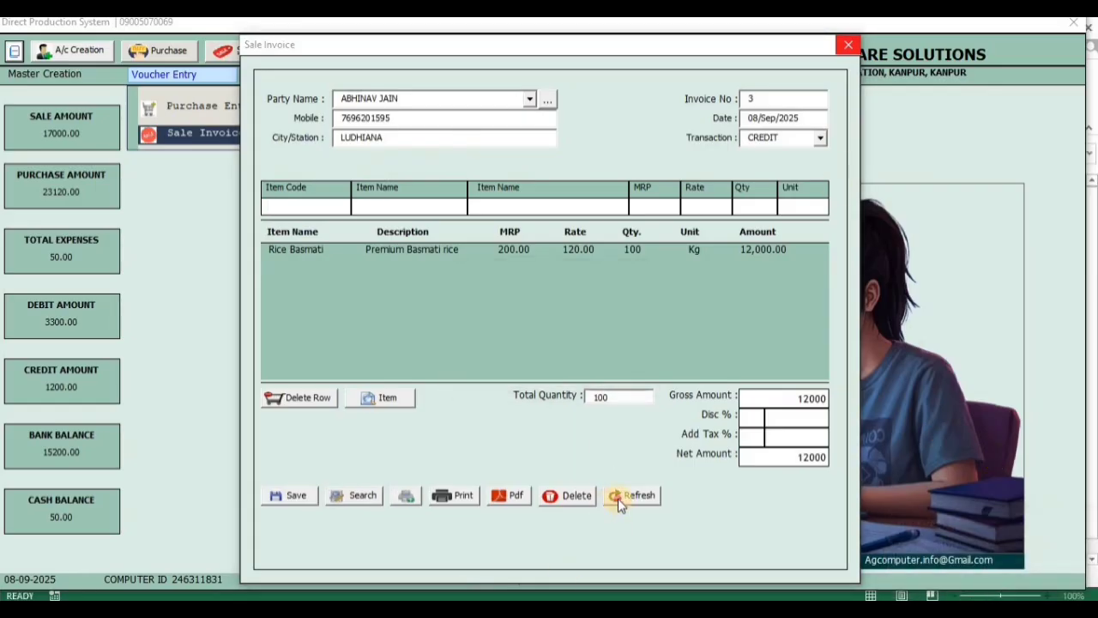
Reset the form to a new sale invoice and select the Rae Bareli customer as the party
{"action": "left_click", "coordinate": [632, 494]}
{"action": "left_click", "coordinate": [529, 99]}
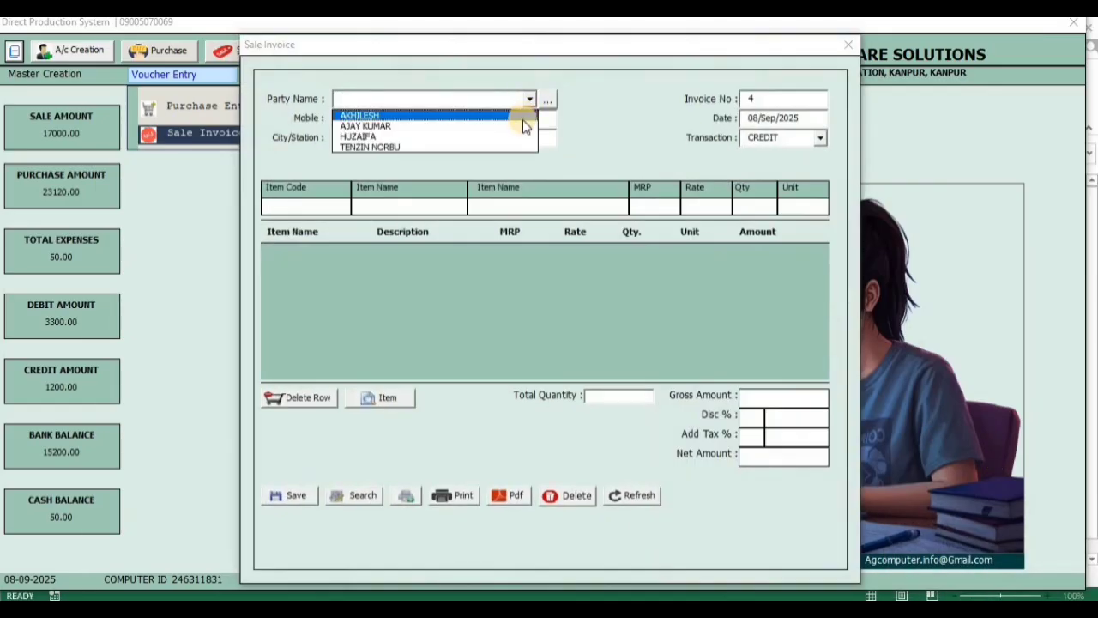
{"action": "left_click", "coordinate": [514, 126]}
Add the items with codes K001, K002, K003, K004, K005 and K006 to the sale invoice
{"action": "left_click", "coordinate": [326, 206]}
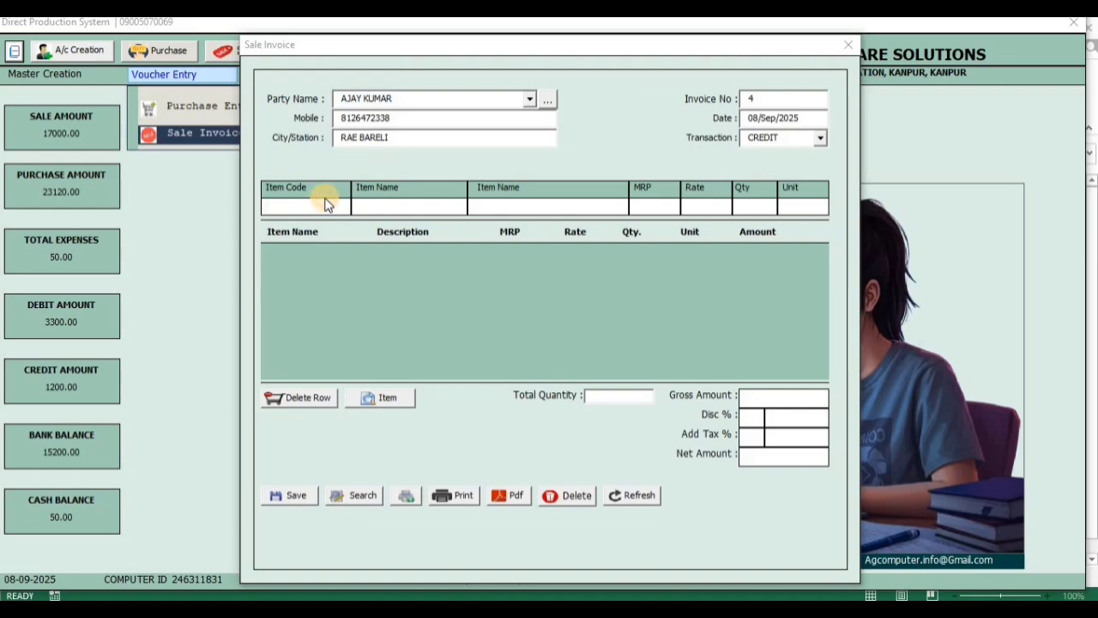
{"action": "type", "text": "K001"}
{"action": "key", "text": "Return"}
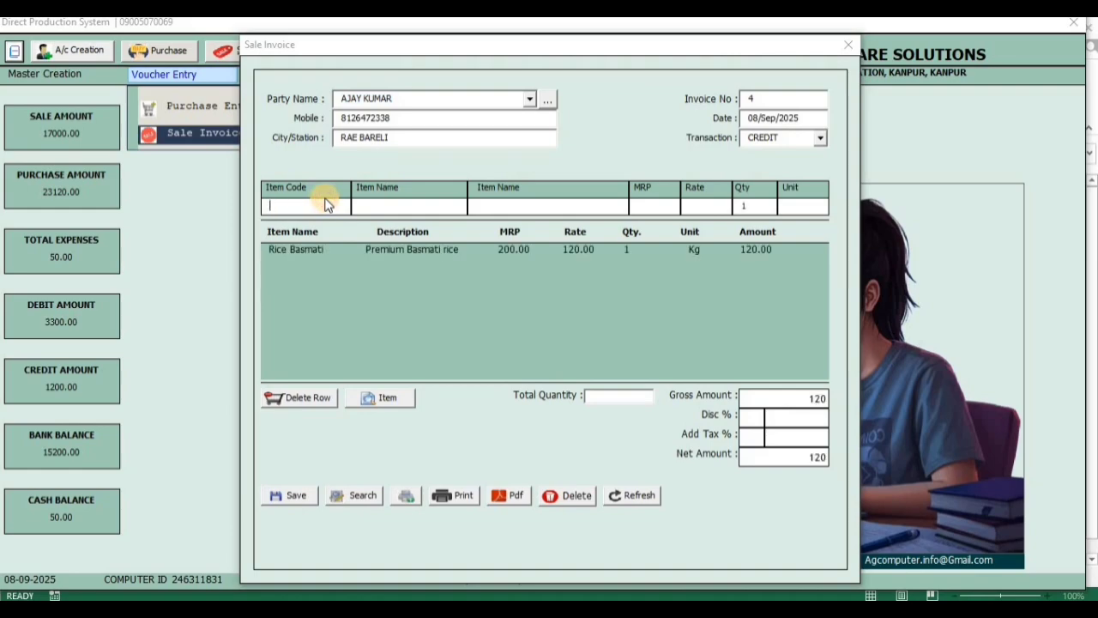
{"action": "type", "text": "K002"}
{"action": "key", "text": "Return"}
{"action": "type", "text": "K003"}
{"action": "key", "text": "Return"}
{"action": "type", "text": "K004"}
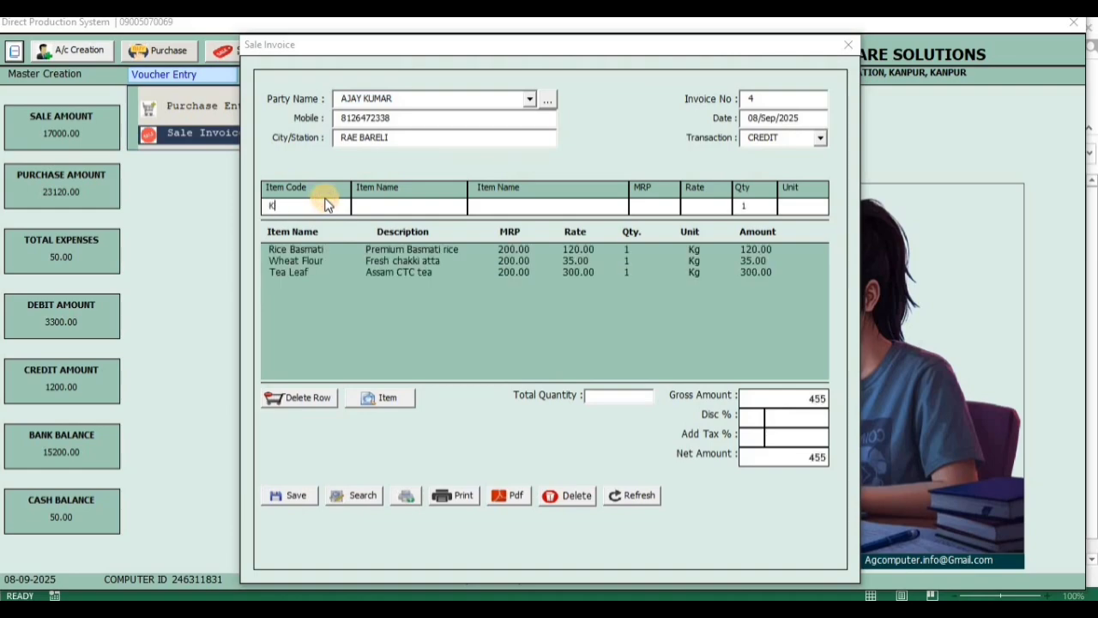
{"action": "key", "text": "Return"}
{"action": "type", "text": "K005"}
{"action": "key", "text": "Return"}
{"action": "type", "text": "K006"}
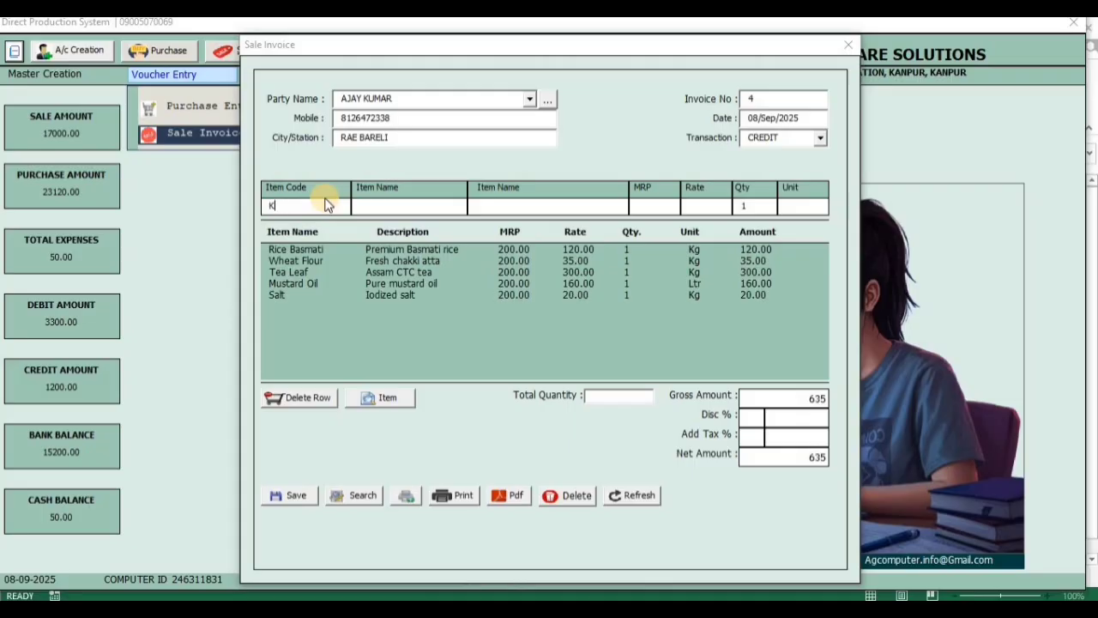
{"action": "key", "text": "Return"}
Add the Sugar item to the sale invoice and leave the item code entry empty
{"action": "type", "text": "K"}
{"action": "key", "text": "BackSpace"}
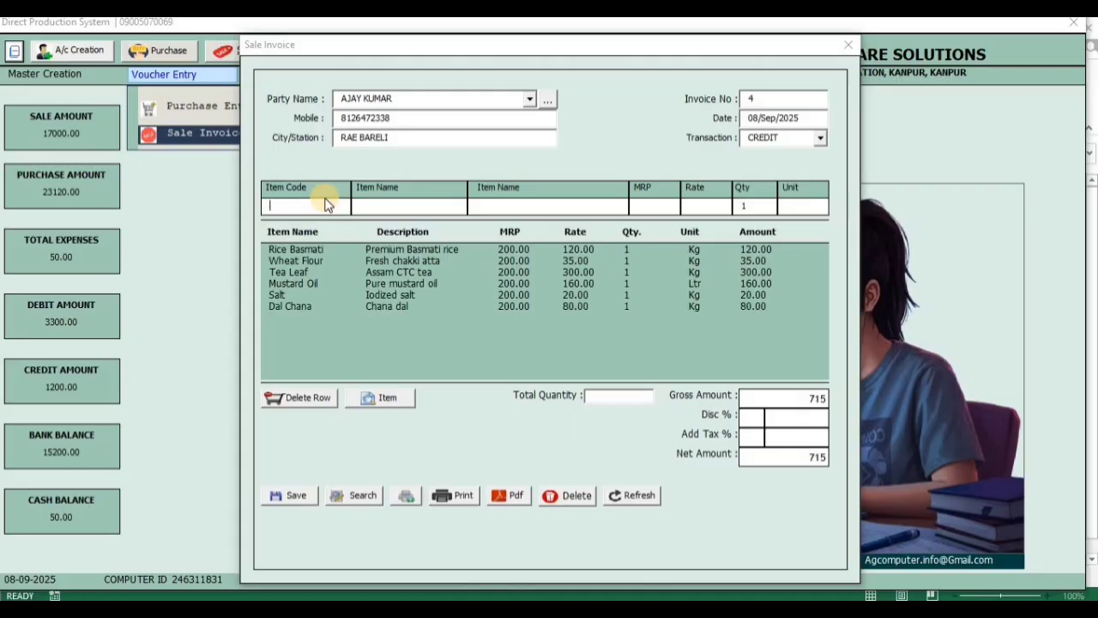
{"action": "type", "text": "K008"}
{"action": "key", "text": "BackSpace"}
{"action": "type", "text": "9"}
{"action": "key", "text": "BackSpace"}
{"action": "key", "text": "BackSpace"}
{"action": "key", "text": "BackSpace"}
{"action": "key", "text": "BackSpace"}
{"action": "type", "text": "K010"}
{"action": "key", "text": "BackSpace"}
{"action": "key", "text": "BackSpace"}
{"action": "type", "text": "030"}
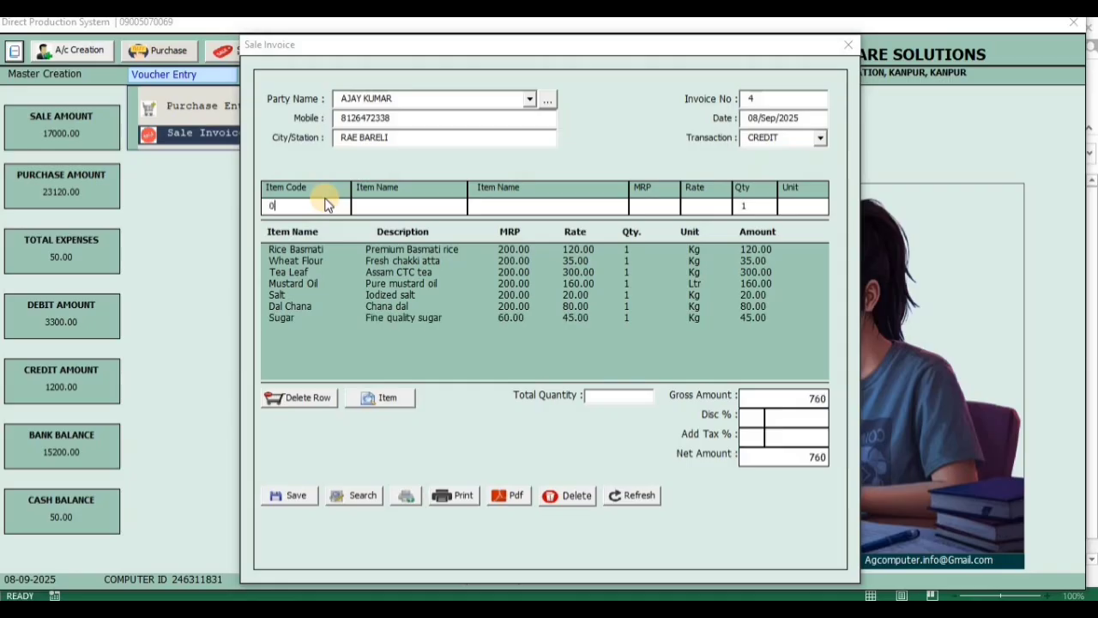
{"action": "key", "text": "BackSpace"}
Save the sale invoice and retrieve it by searching for invoice number 4
{"action": "left_click", "coordinate": [292, 496]}
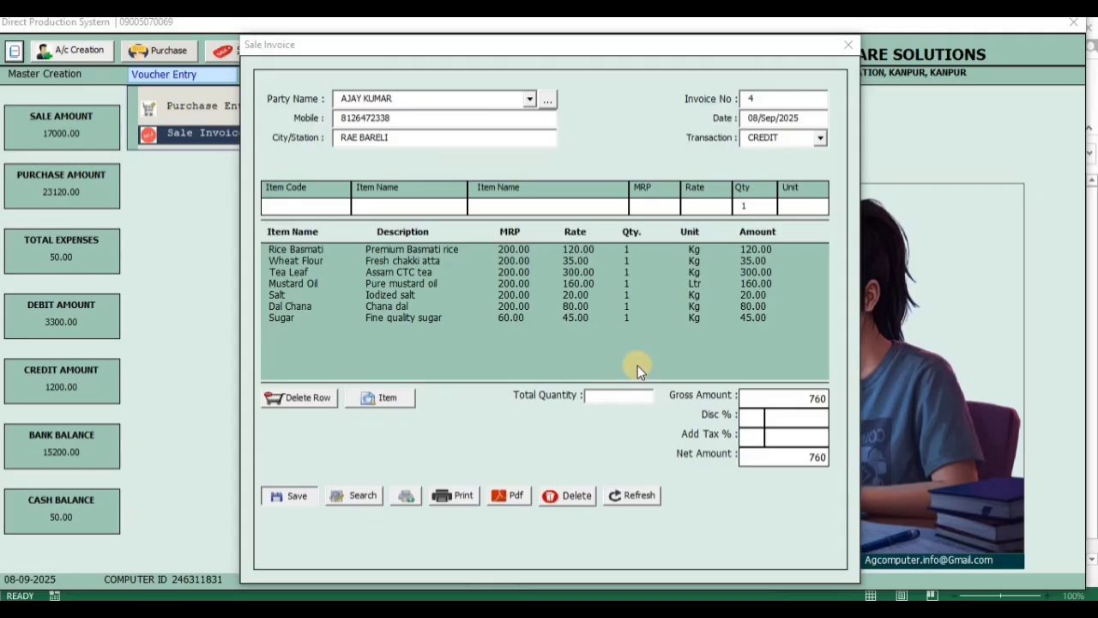
{"action": "left_click", "coordinate": [601, 367]}
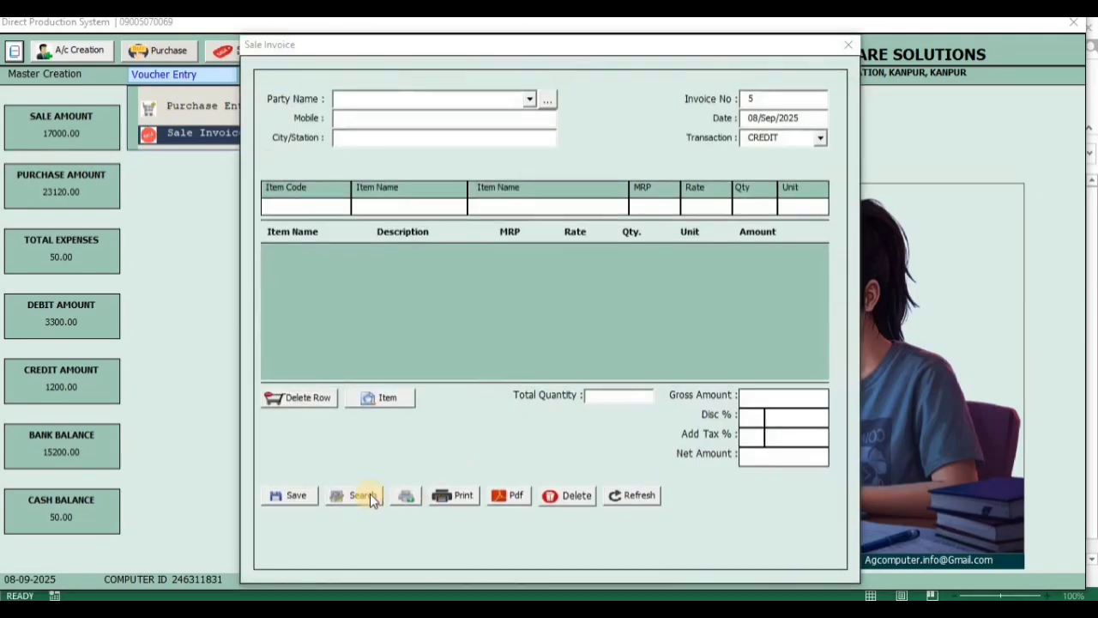
{"action": "left_click", "coordinate": [370, 494]}
{"action": "type", "text": "4"}
{"action": "key", "text": "Return"}
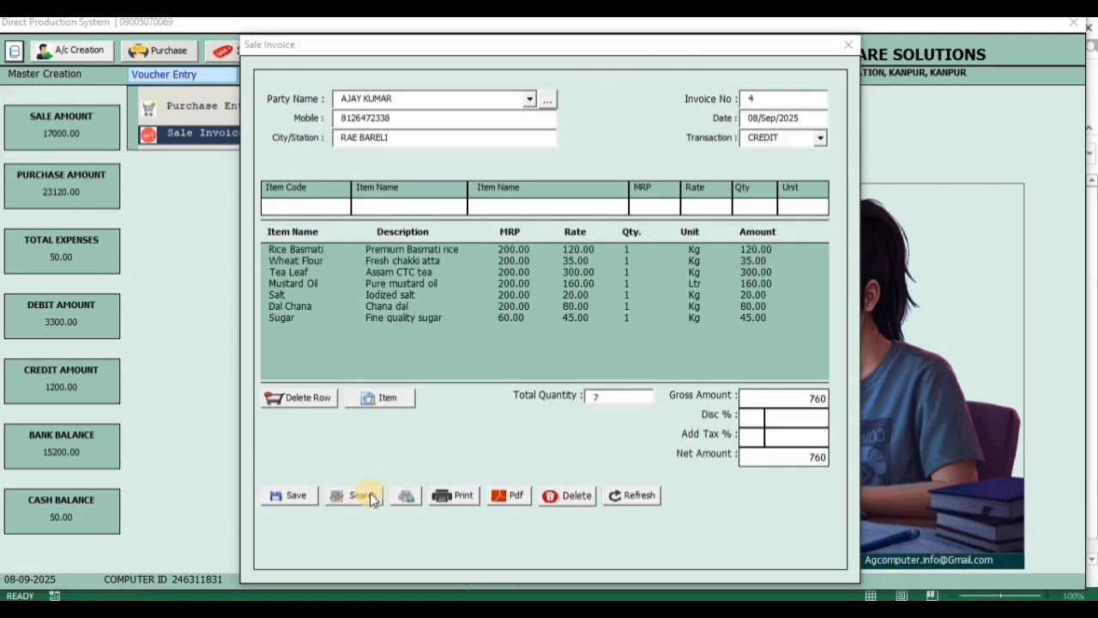
Export sale invoice 4 as a PDF and review its item rows and totals before closing it
{"action": "left_click", "coordinate": [509, 497]}
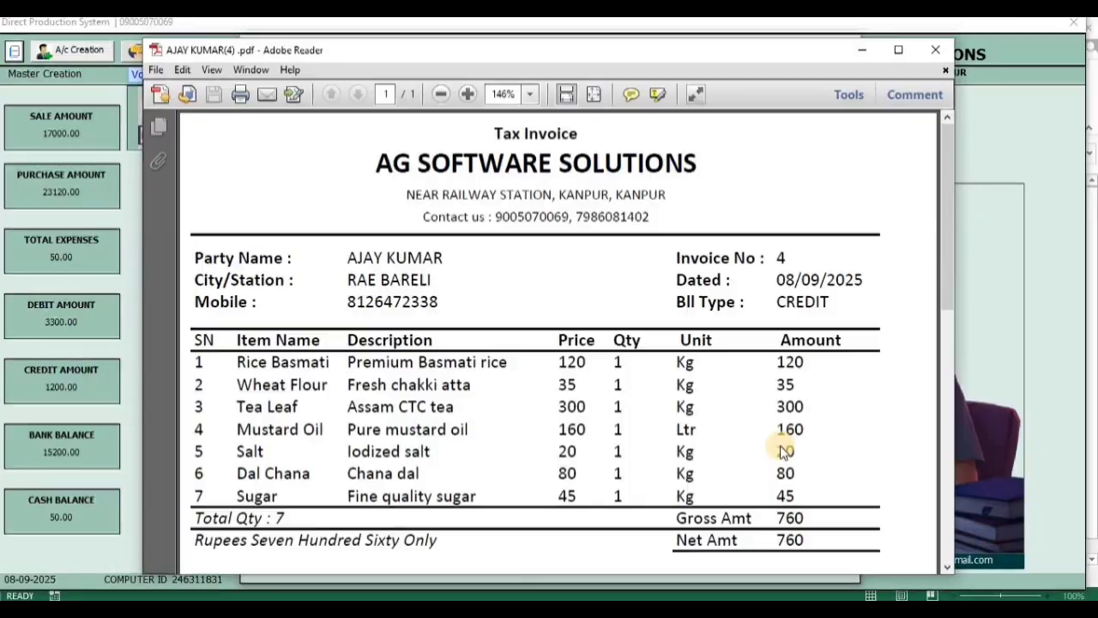
{"action": "left_click", "coordinate": [897, 51]}
{"action": "left_click", "coordinate": [295, 61]}
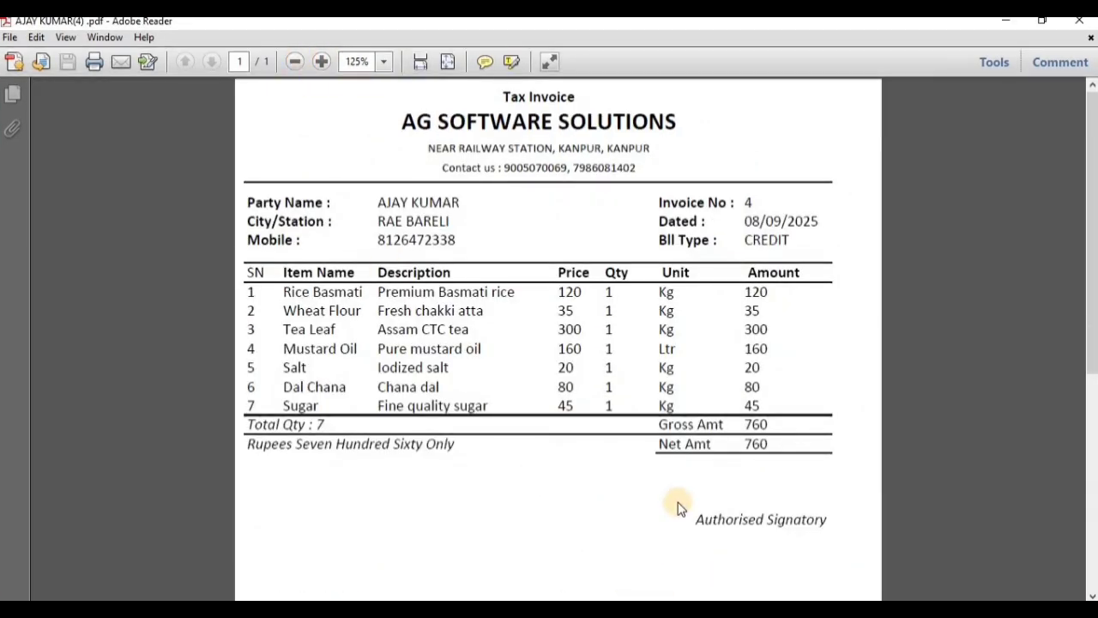
{"action": "scroll", "coordinate": [691, 466], "scroll_direction": "down", "scroll_amount": 5}
{"action": "scroll", "coordinate": [692, 461], "scroll_direction": "up", "scroll_amount": 5}
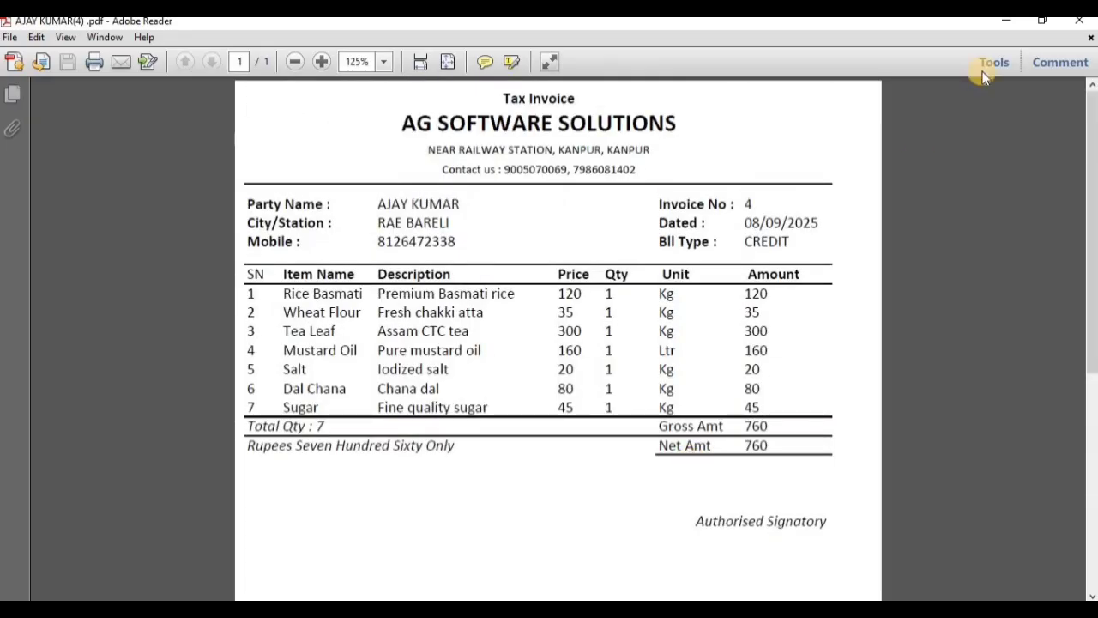
{"action": "left_click", "coordinate": [1079, 20]}
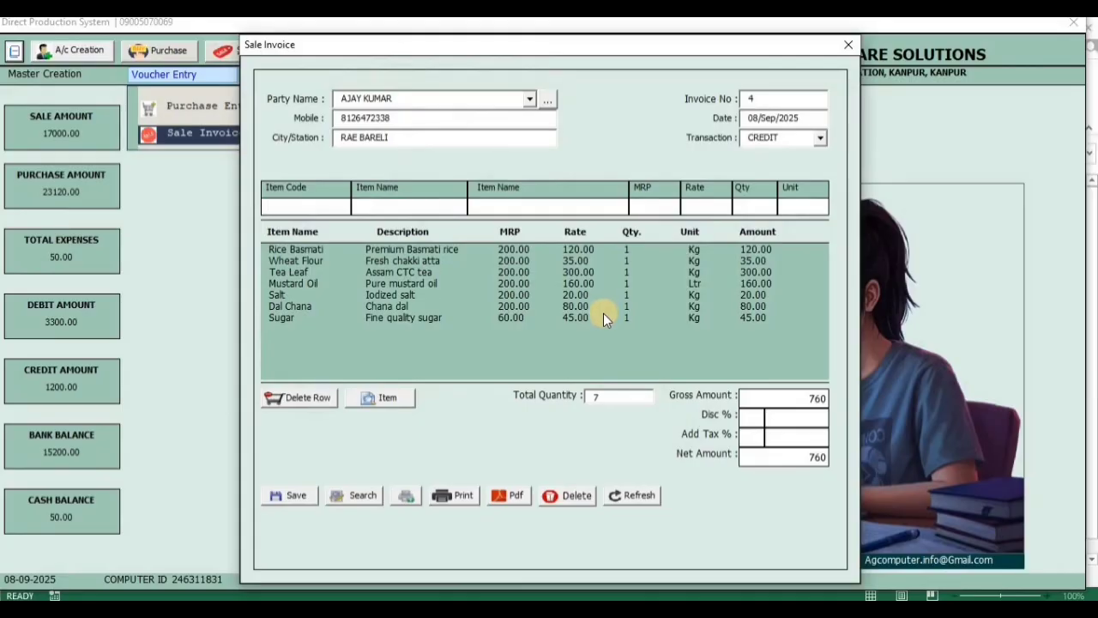
Switch from the sale invoice to the purchase entry form, clear its leftover item rows and close it
{"action": "left_click", "coordinate": [848, 49]}
{"action": "left_click", "coordinate": [163, 73]}
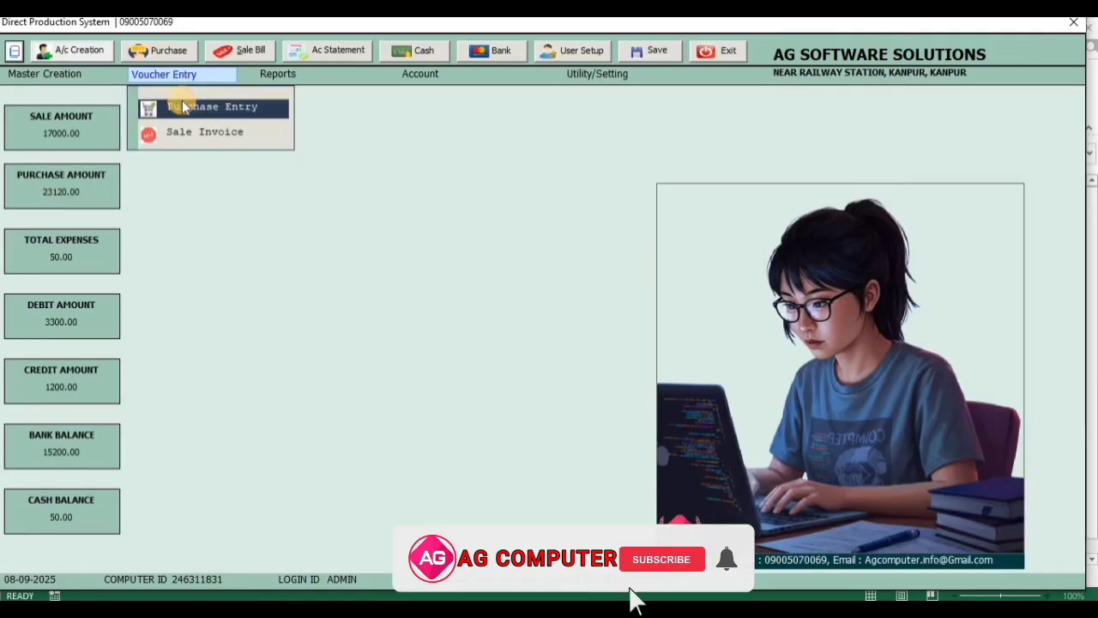
{"action": "left_click", "coordinate": [183, 107]}
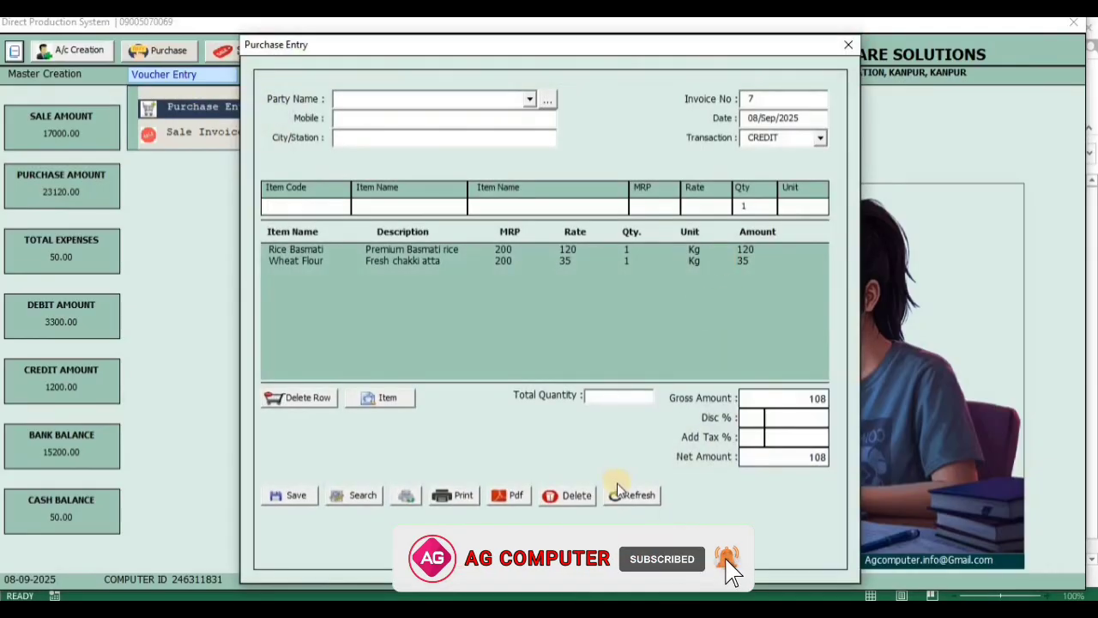
{"action": "left_click", "coordinate": [627, 496]}
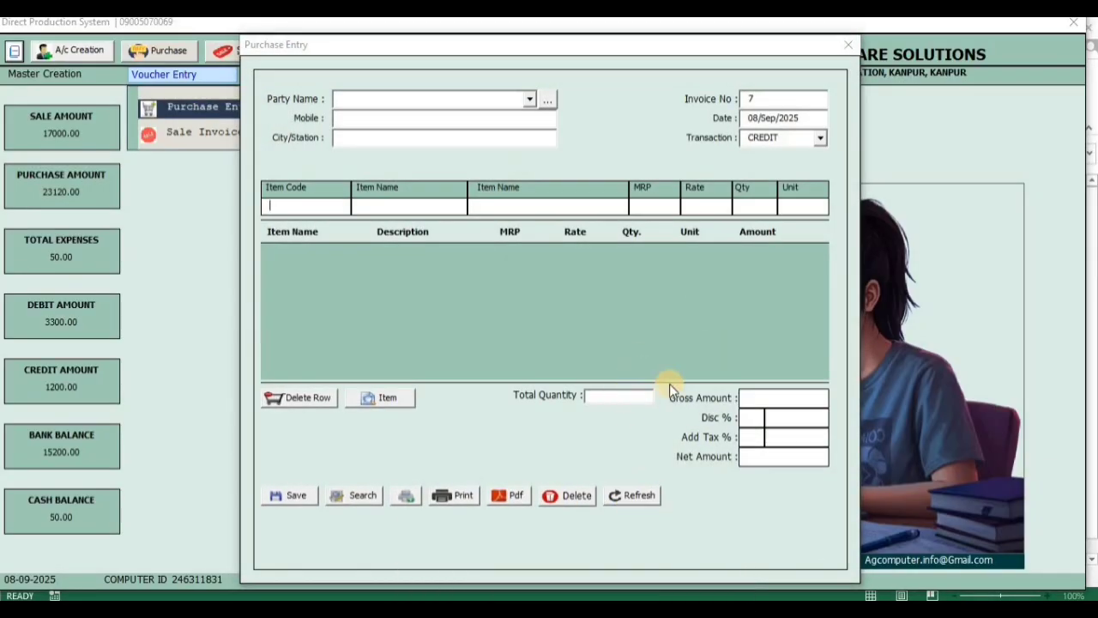
{"action": "left_click", "coordinate": [848, 44]}
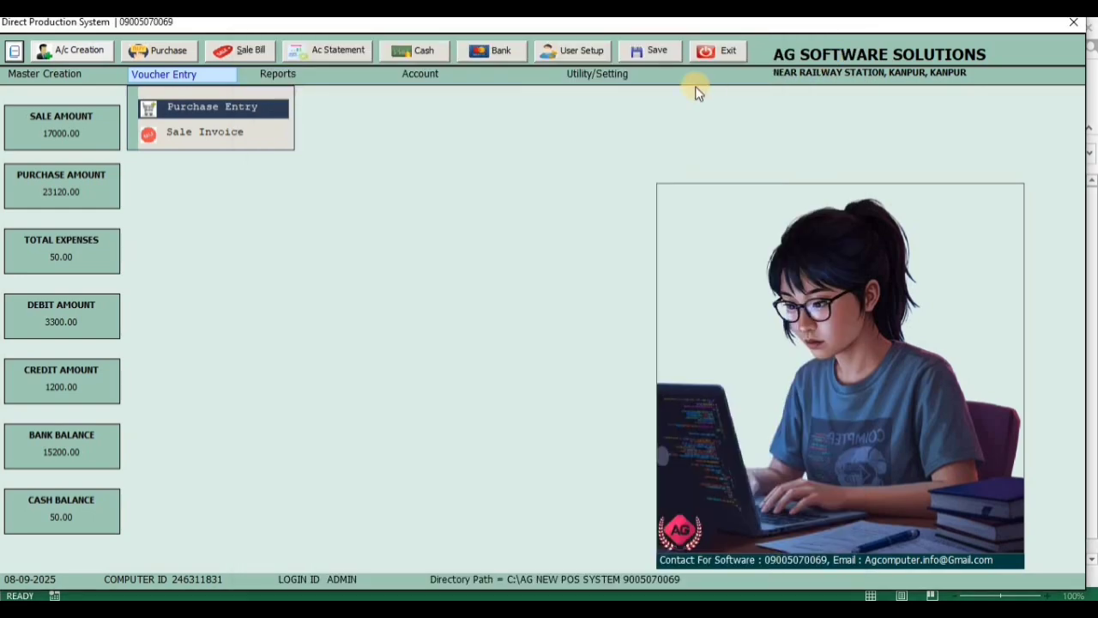
Open the Stock Details report and filter it to ignore items with zero stock
{"action": "left_click", "coordinate": [301, 77]}
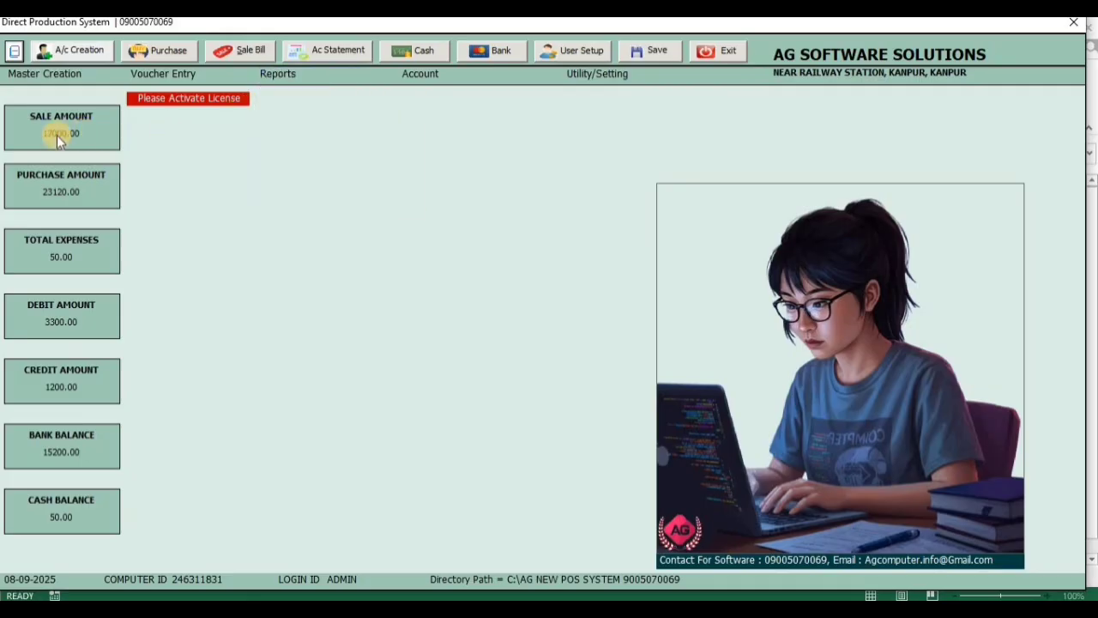
{"action": "left_click", "coordinate": [315, 79]}
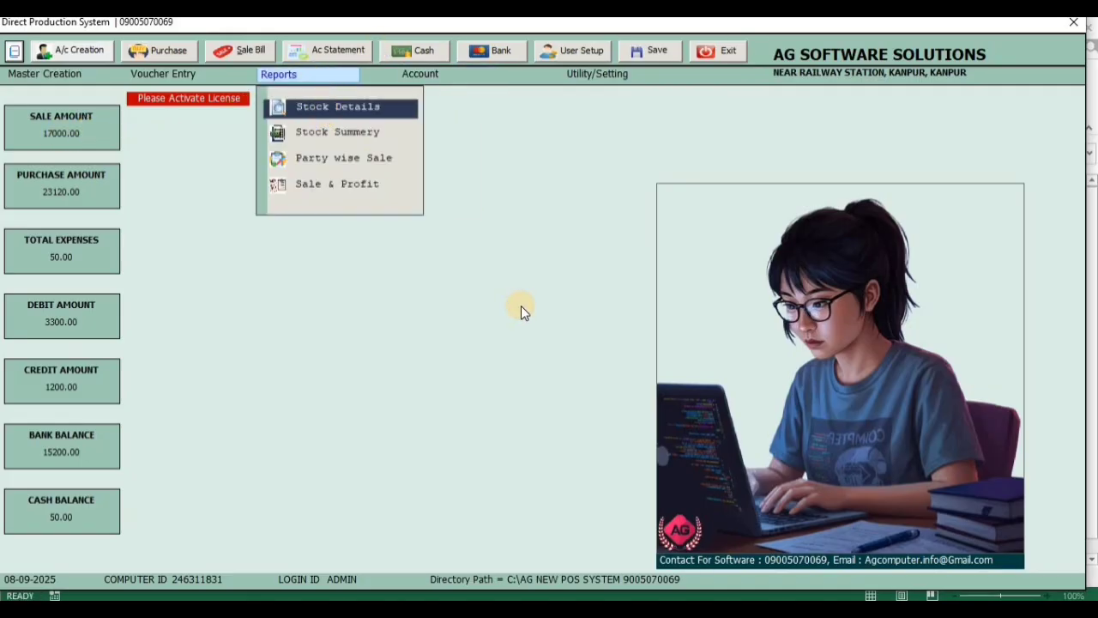
{"action": "left_click", "coordinate": [353, 107]}
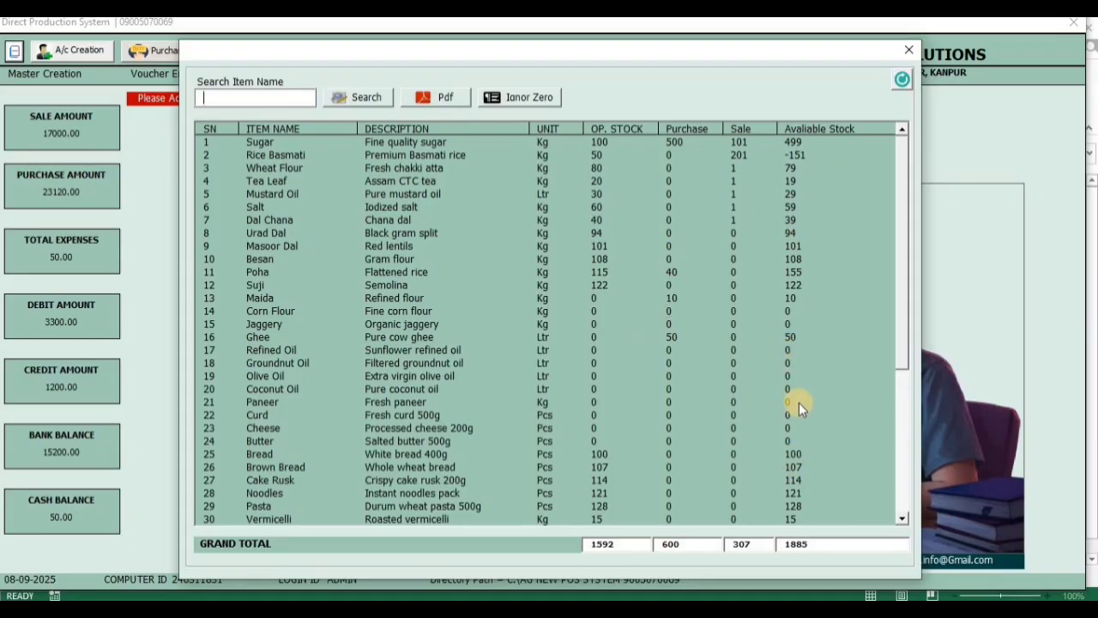
{"action": "left_click", "coordinate": [519, 98]}
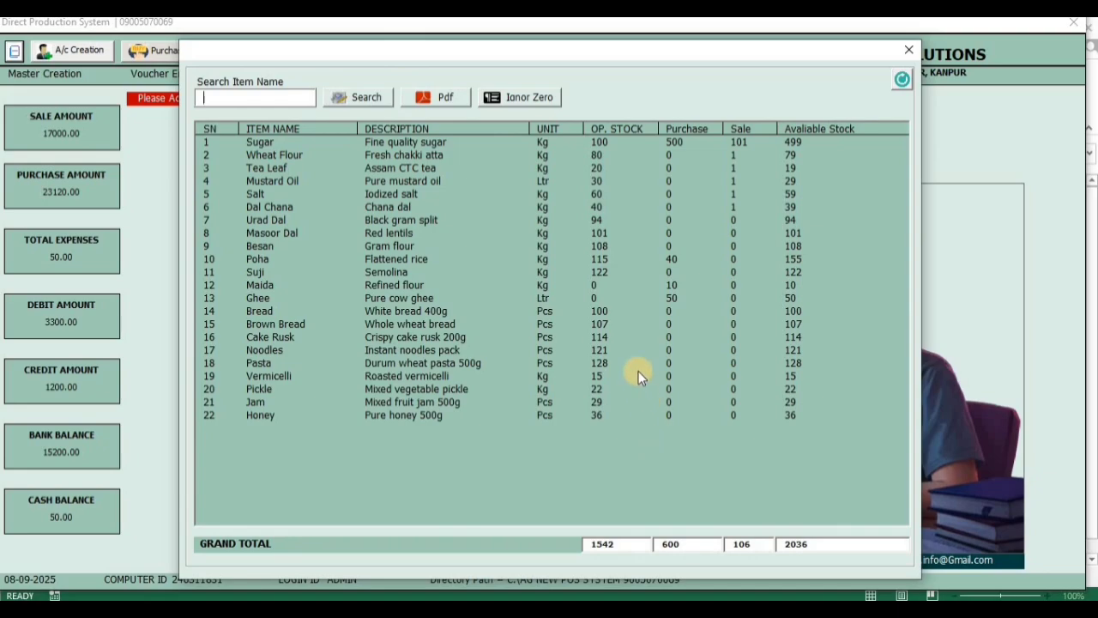
Close the Stock Details report, view the Stock Summary report with zero-stock items ignored, and close it
{"action": "left_click", "coordinate": [909, 50]}
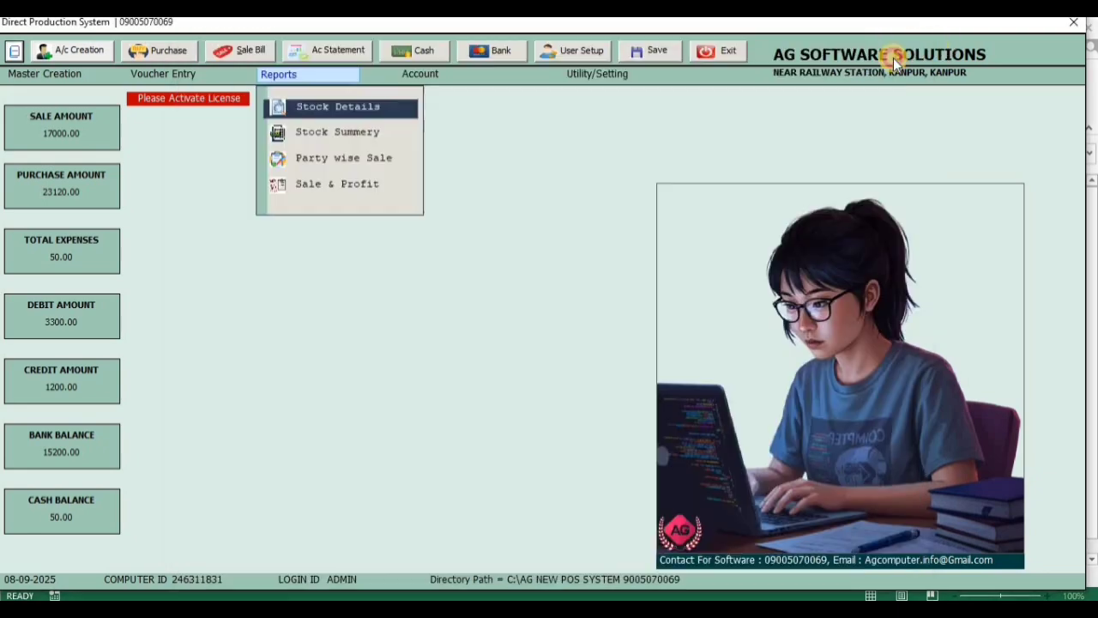
{"action": "mouse_move", "coordinate": [288, 77]}
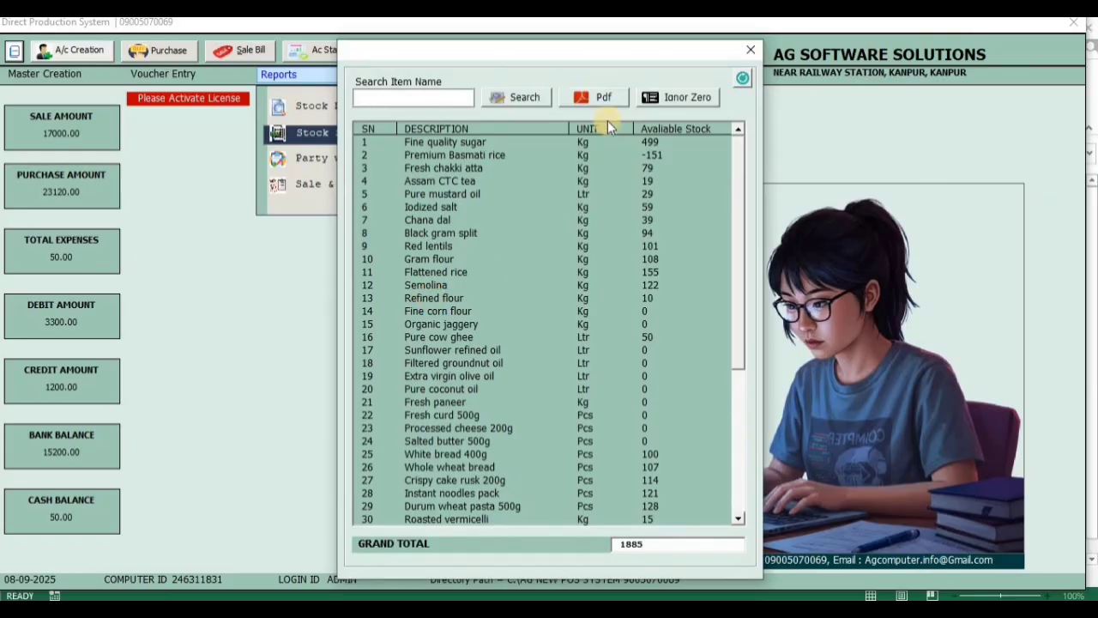
{"action": "left_click", "coordinate": [652, 99]}
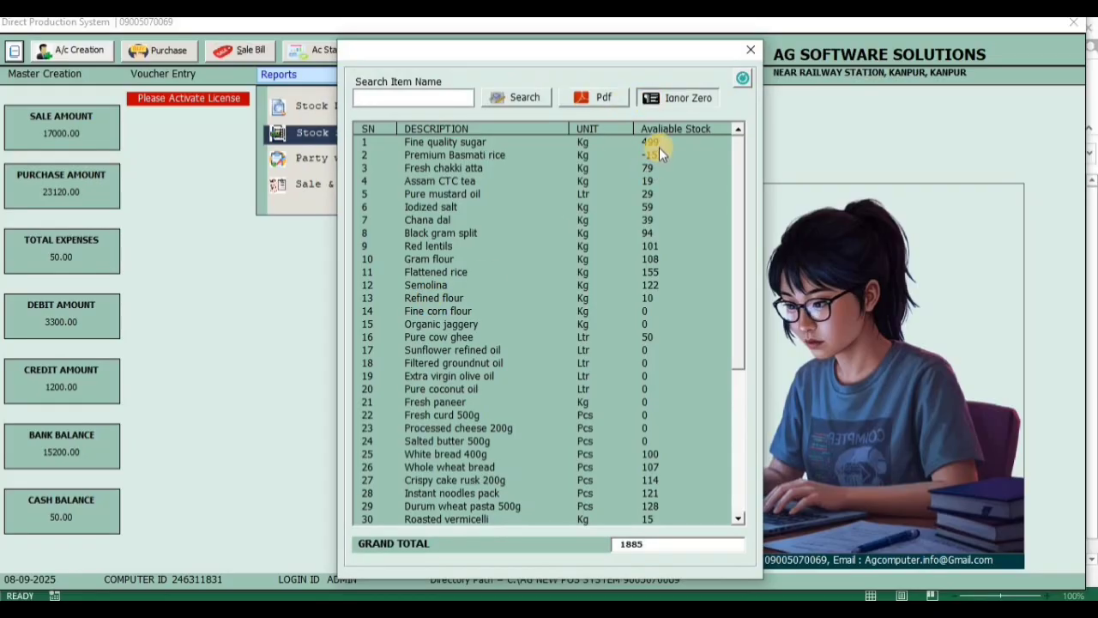
{"action": "left_click", "coordinate": [744, 51]}
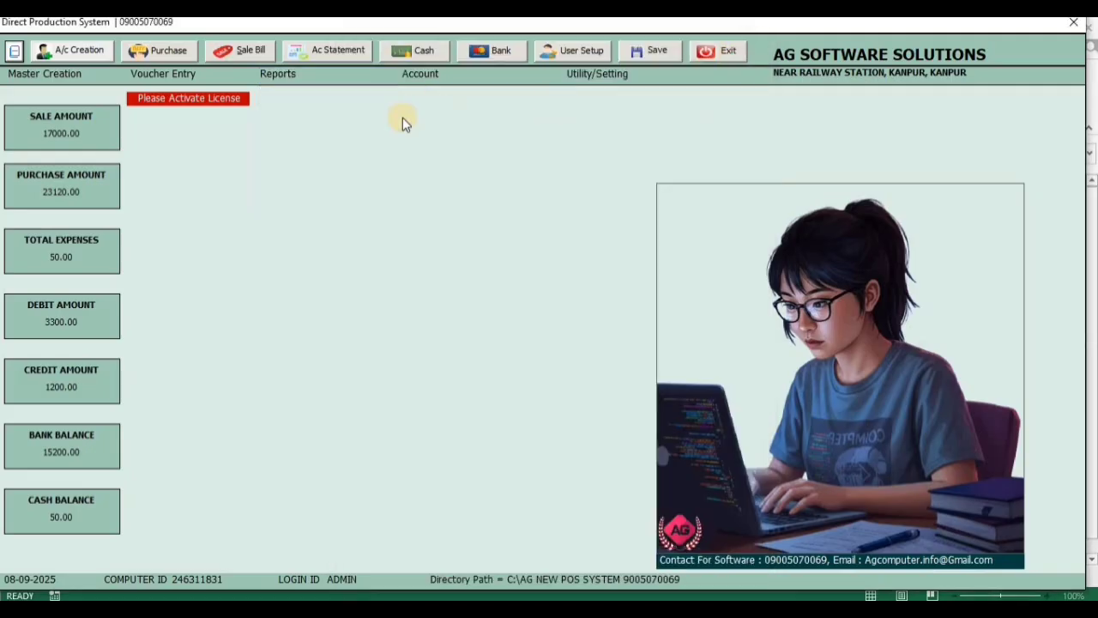
Open the Sale & Profit report and examine the sale quantity, amount and profit of the individual items
{"action": "left_click", "coordinate": [281, 78]}
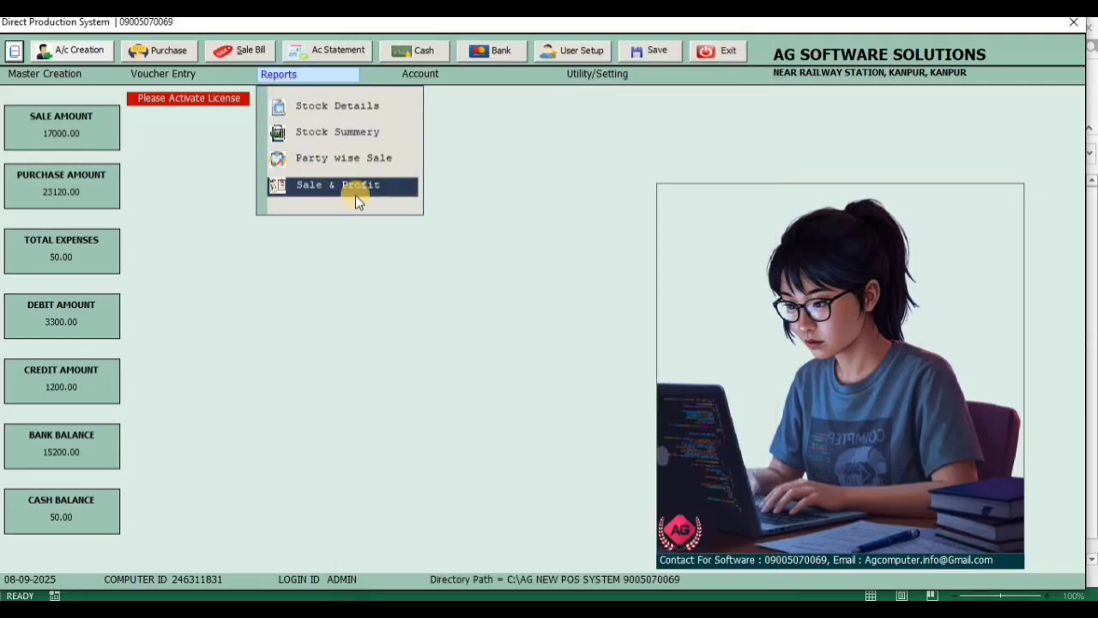
{"action": "left_click", "coordinate": [299, 77]}
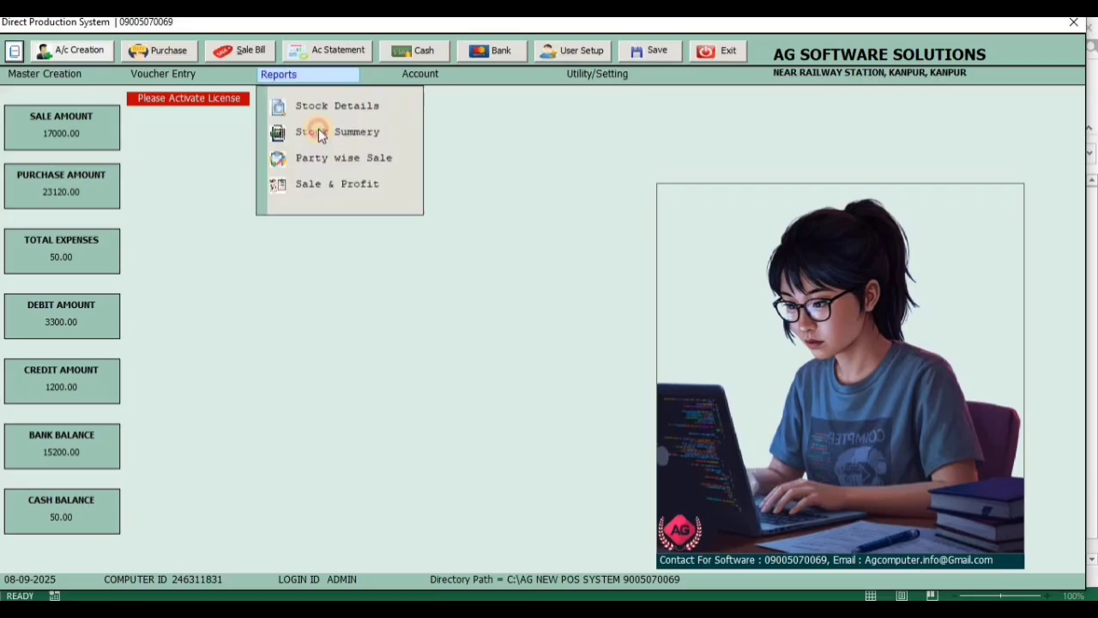
{"action": "left_click", "coordinate": [314, 190]}
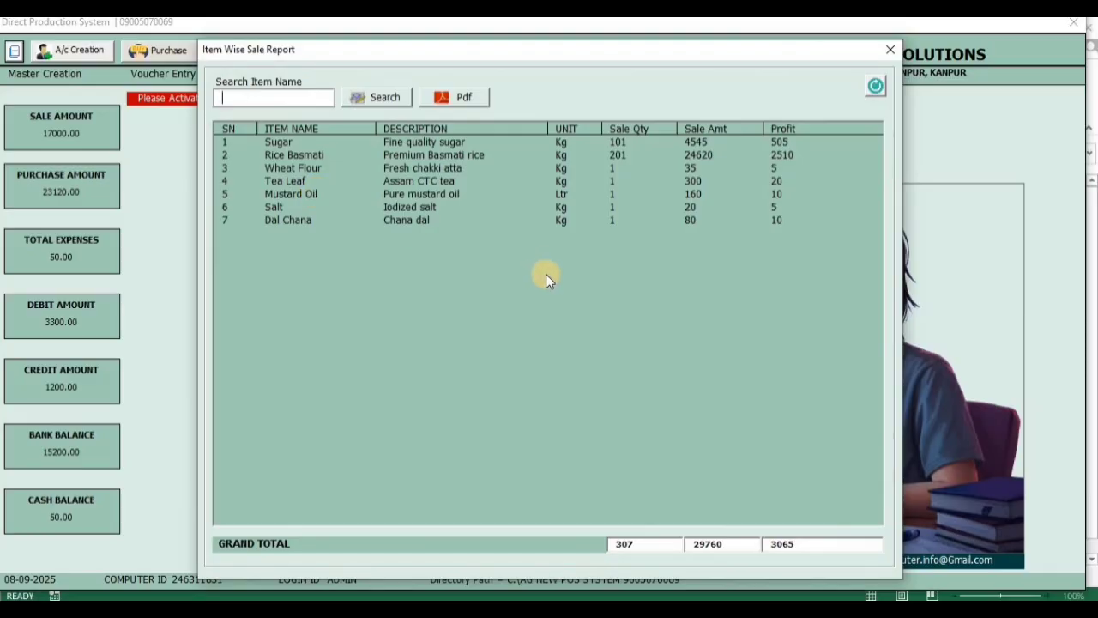
{"action": "left_click", "coordinate": [604, 143]}
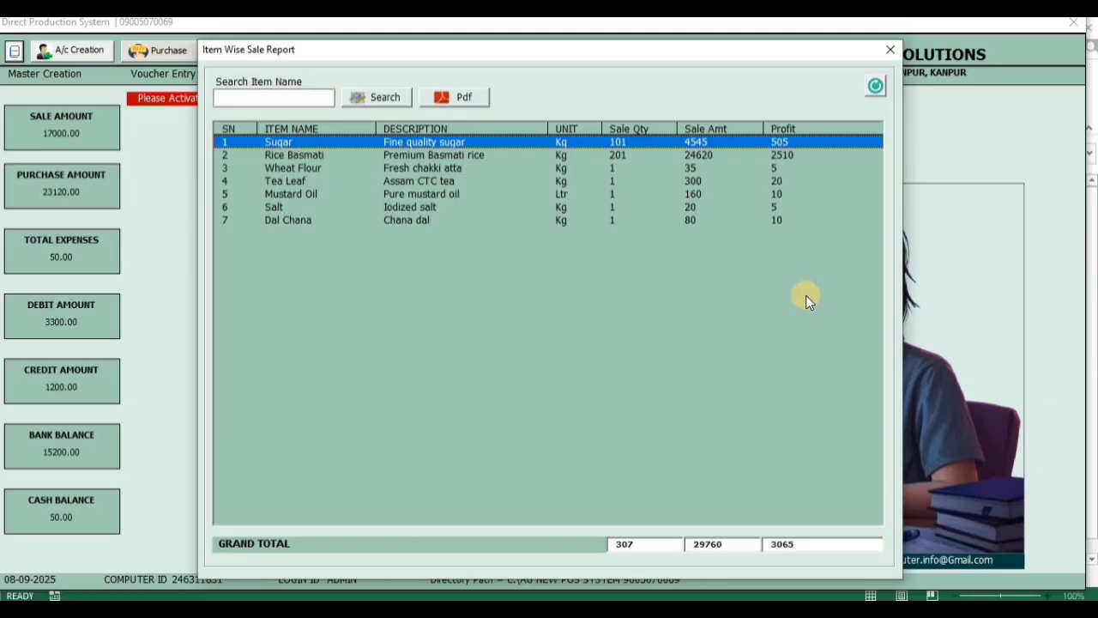
{"action": "key", "text": "Down"}
{"action": "key", "text": "Down"}
{"action": "key", "text": "Down"}
{"action": "key", "text": "Down"}
{"action": "key", "text": "Down"}
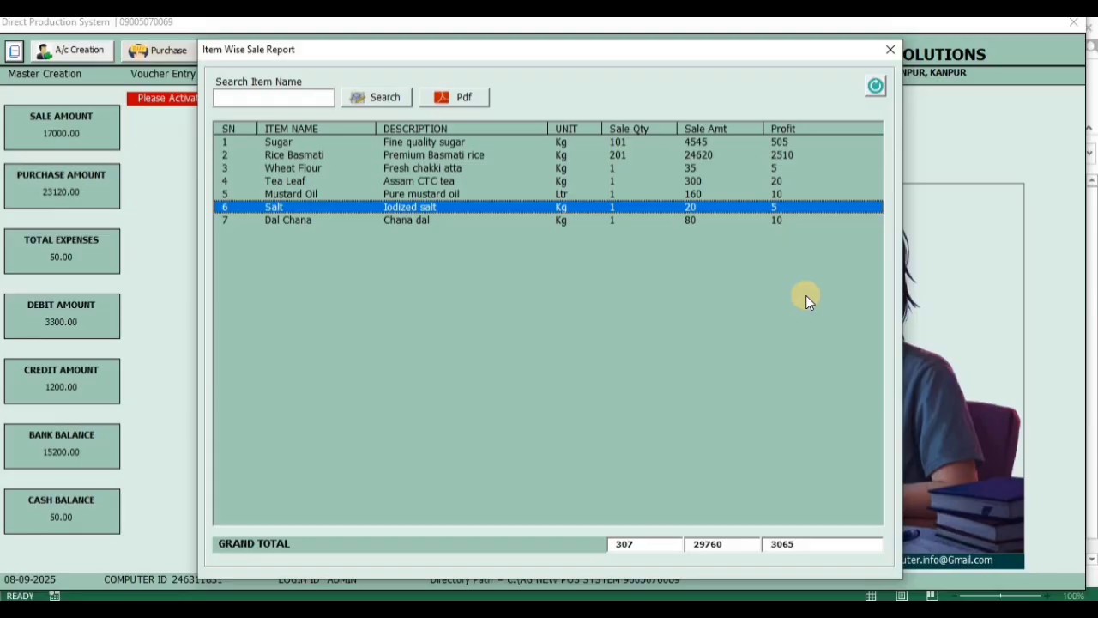
Search the Item Wise Sale Report for "SU", select the sugar row and close the report
{"action": "left_click", "coordinate": [243, 101]}
{"action": "type", "text": "su"}
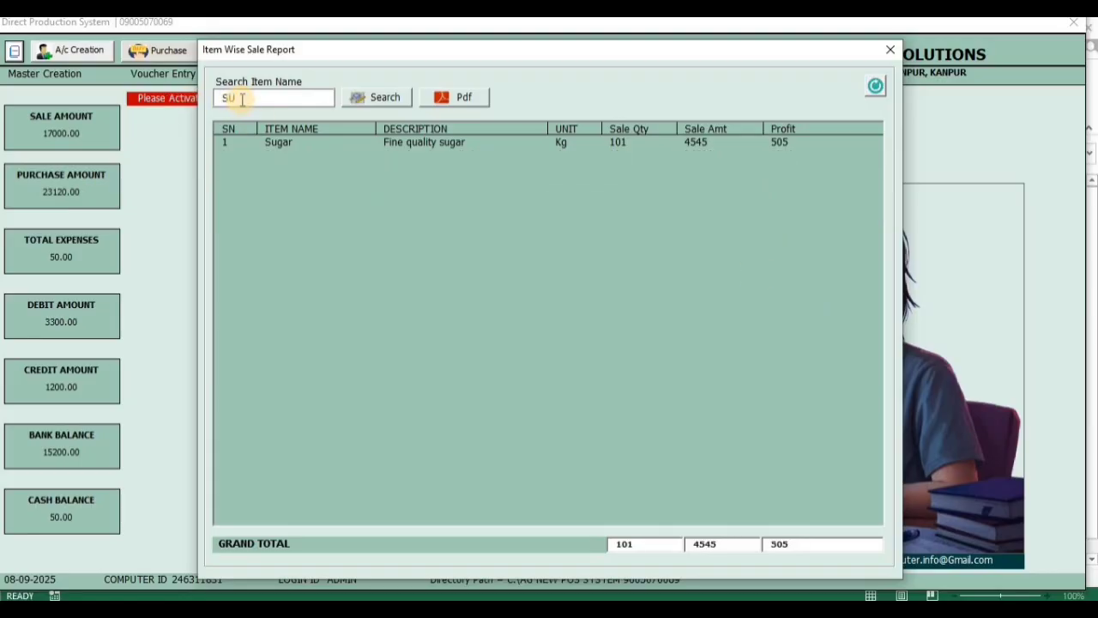
{"action": "left_click", "coordinate": [677, 138]}
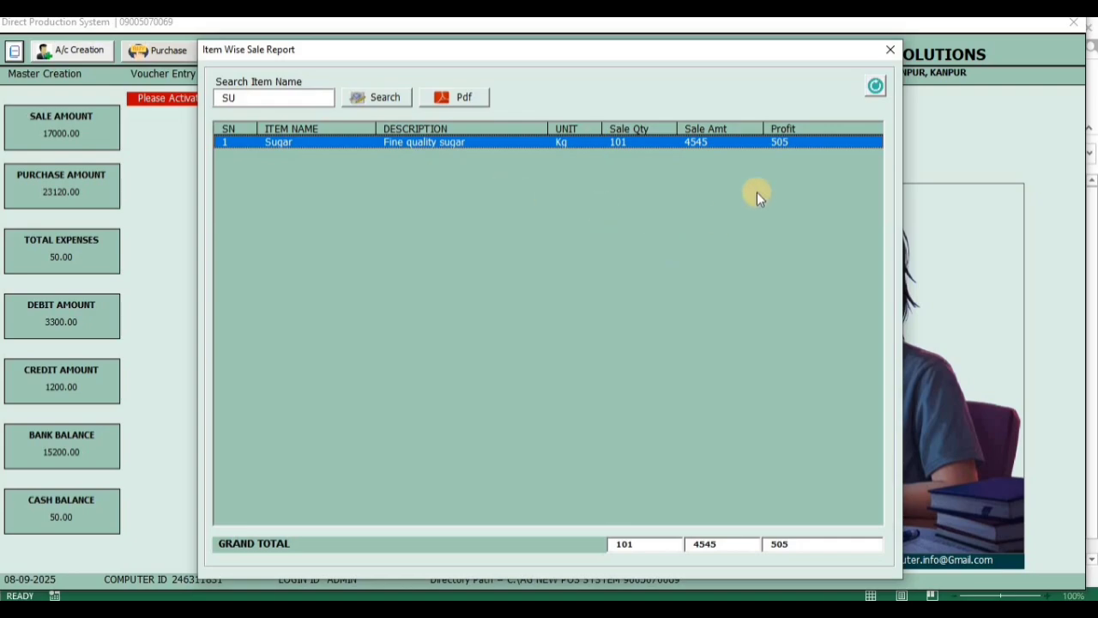
{"action": "left_click", "coordinate": [890, 49]}
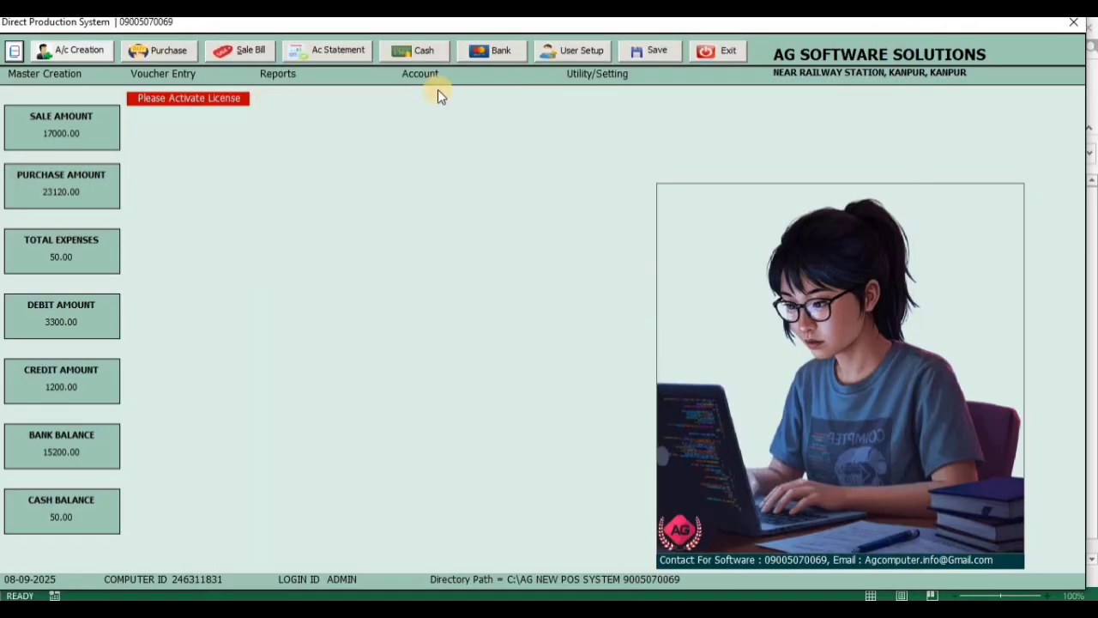
Open the Account Statement and show the entries of the party from Ludhiana
{"action": "mouse_move", "coordinate": [438, 76]}
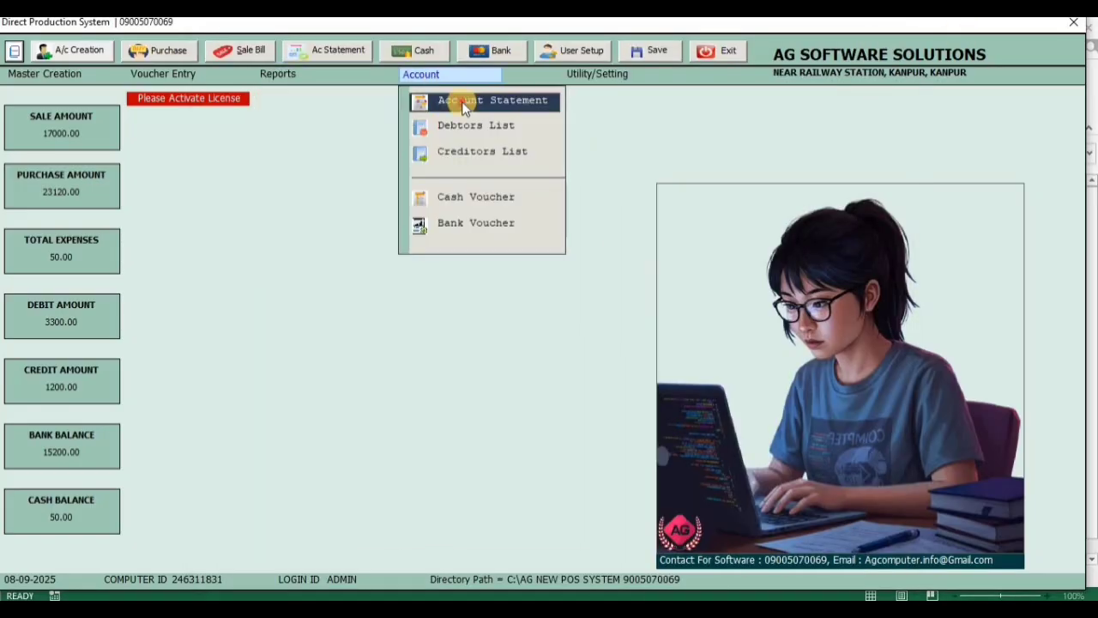
{"action": "left_click", "coordinate": [462, 102]}
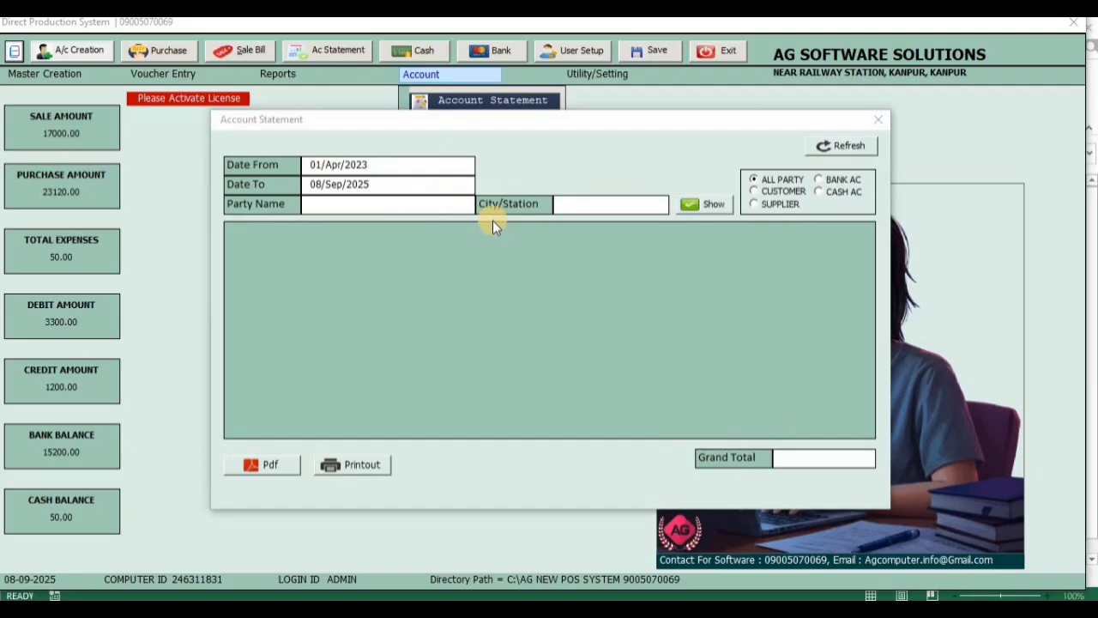
{"action": "left_click", "coordinate": [429, 233]}
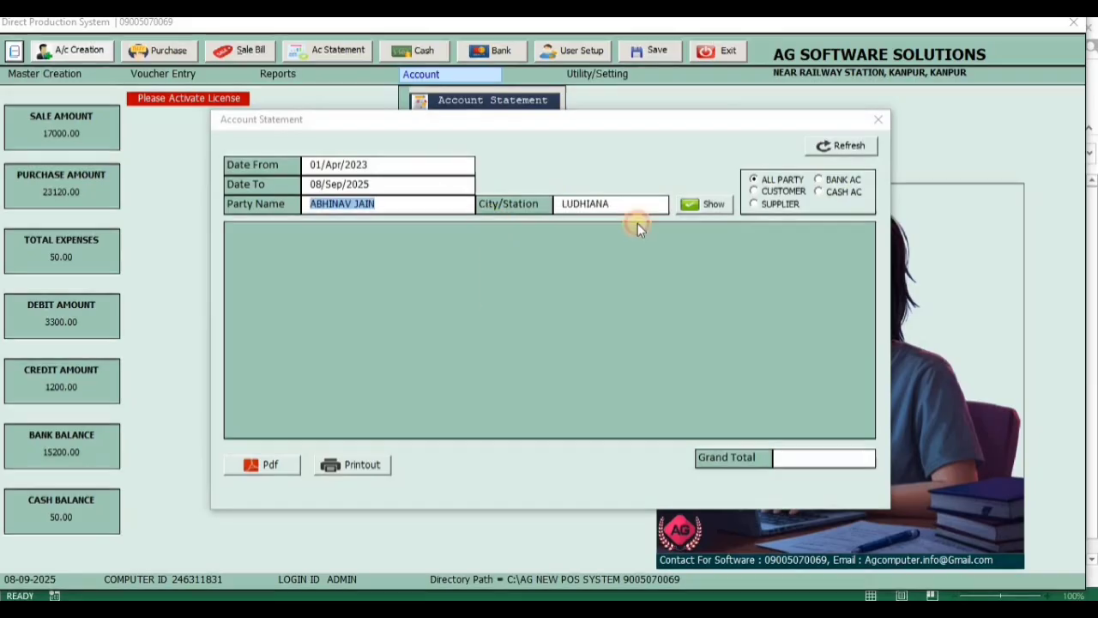
{"action": "left_click", "coordinate": [708, 205]}
Export the account statement as a PDF, review its entries and balance, and close the PDF and the statement
{"action": "left_click", "coordinate": [276, 464]}
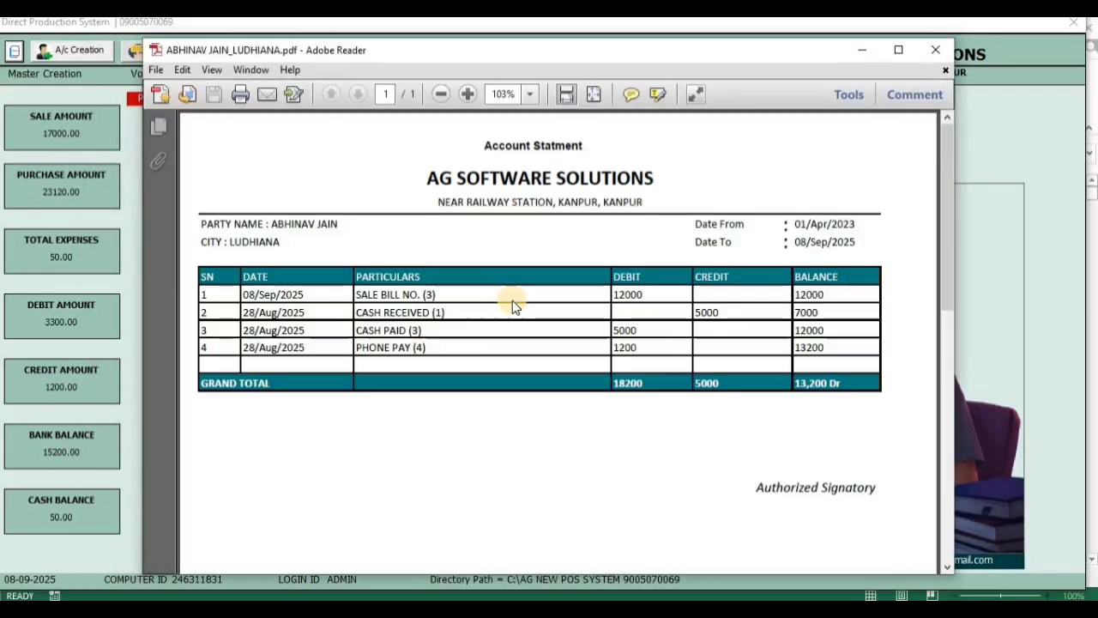
{"action": "scroll", "coordinate": [644, 380], "scroll_direction": "down", "scroll_amount": 5}
{"action": "scroll", "coordinate": [644, 380], "scroll_direction": "up", "scroll_amount": 5}
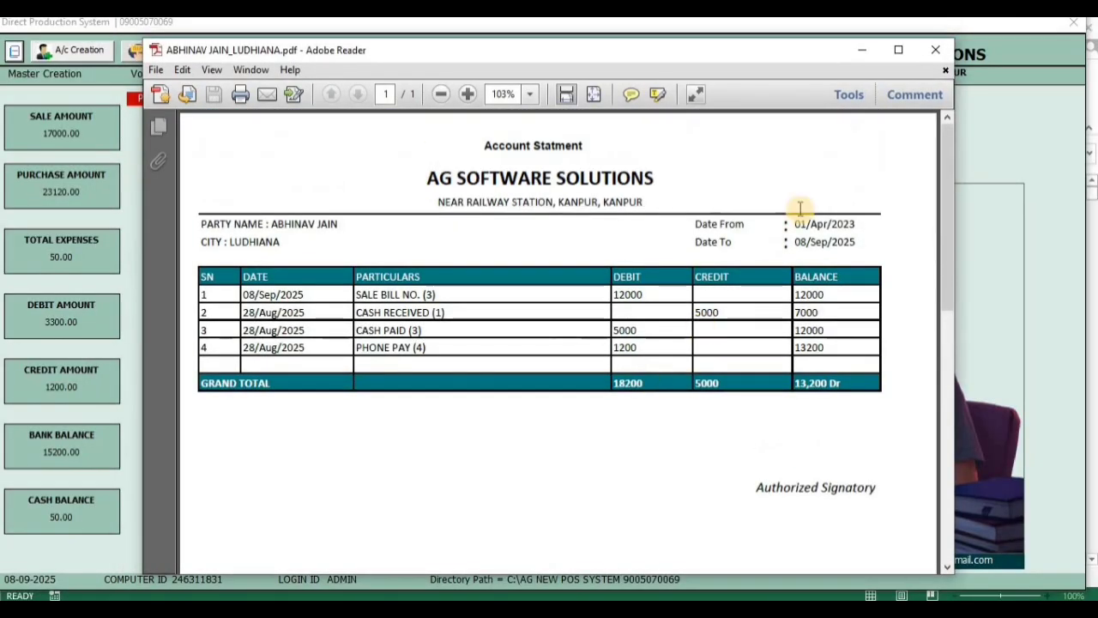
{"action": "left_click", "coordinate": [935, 51]}
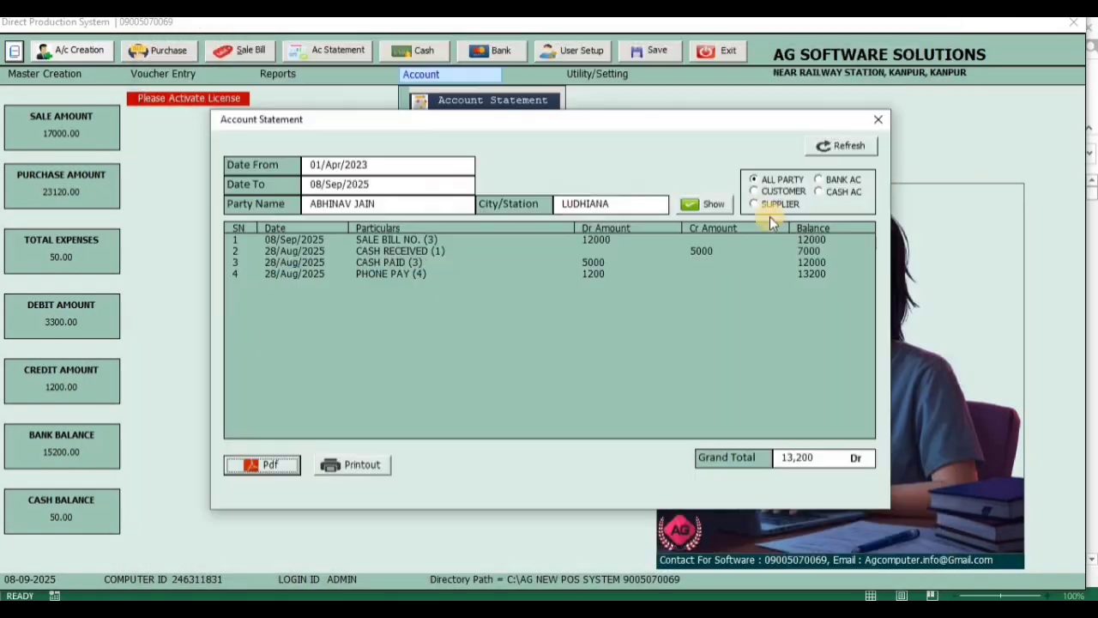
{"action": "left_click", "coordinate": [878, 119]}
Open the Debtors List, review the parties' debit, credit and balance columns, and close it
{"action": "left_click", "coordinate": [454, 74]}
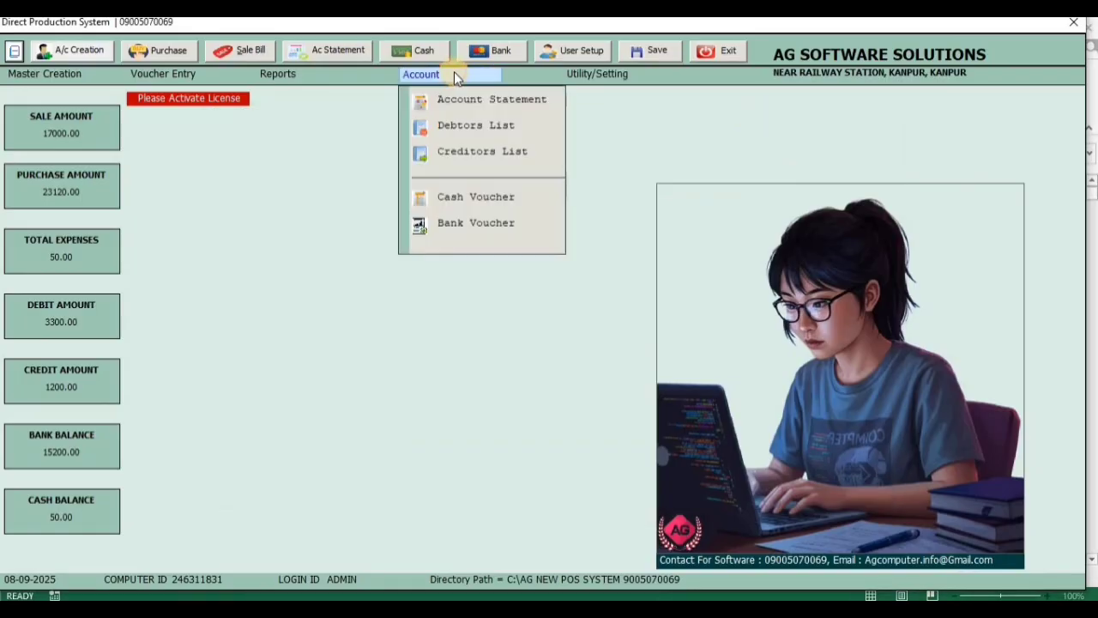
{"action": "left_click", "coordinate": [474, 127]}
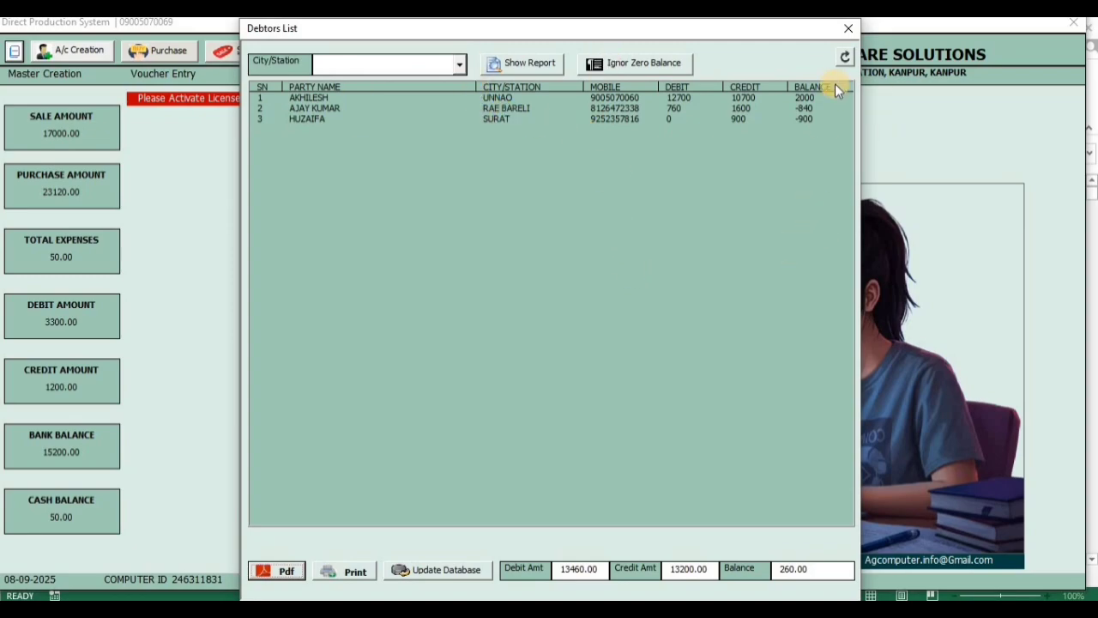
{"action": "left_click", "coordinate": [847, 28]}
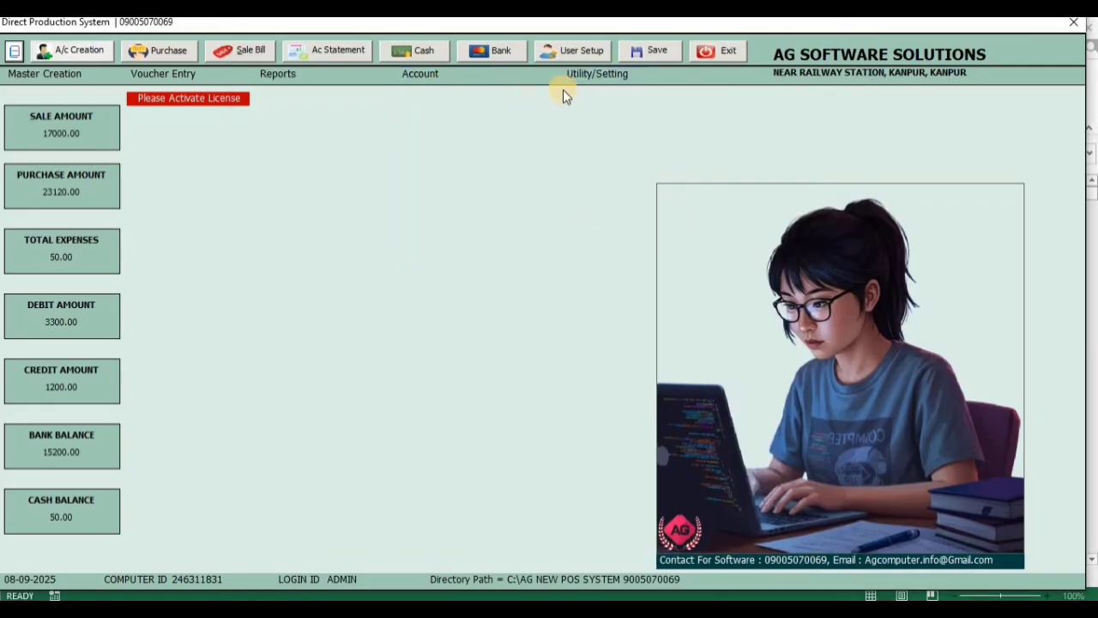
Open the utility configuration to review its settings, including the backup path, and close it
{"action": "mouse_move", "coordinate": [599, 76]}
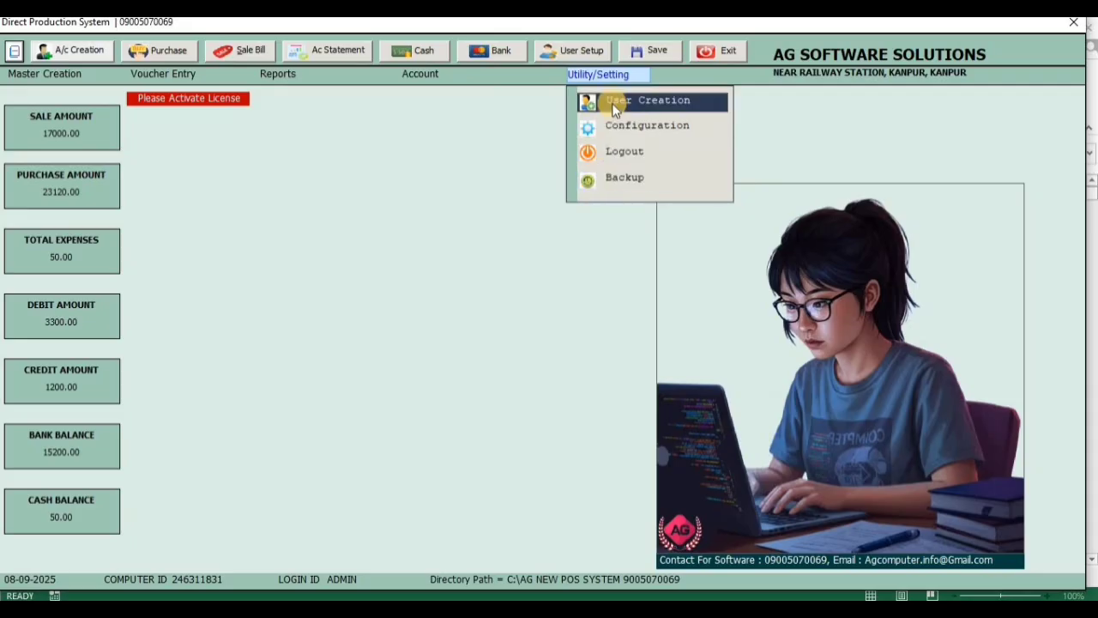
{"action": "left_click", "coordinate": [632, 125]}
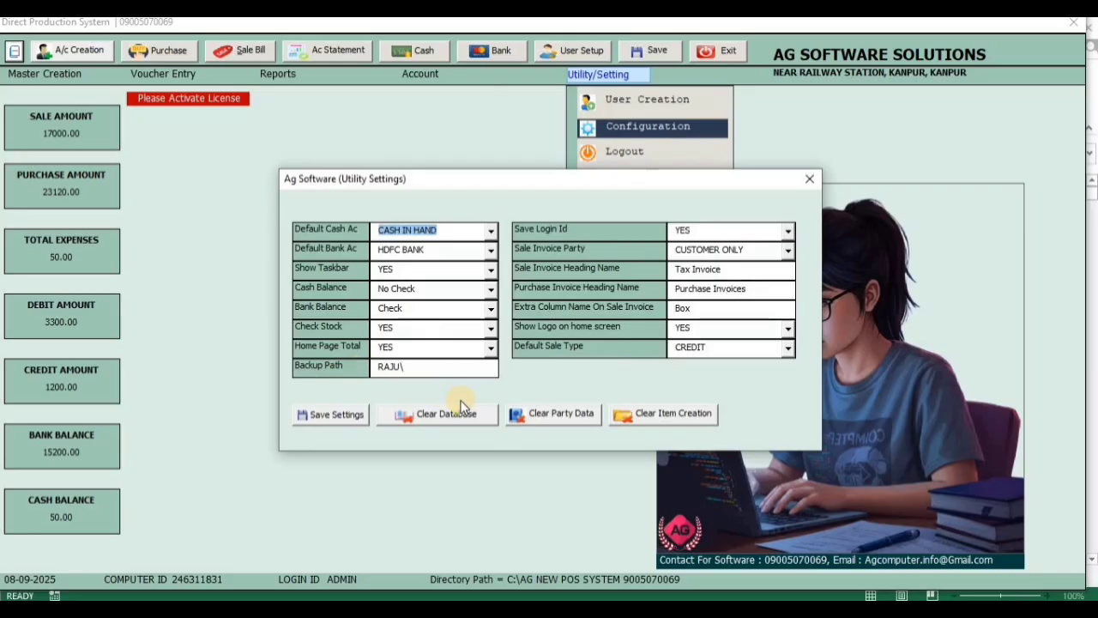
{"action": "left_click", "coordinate": [813, 182]}
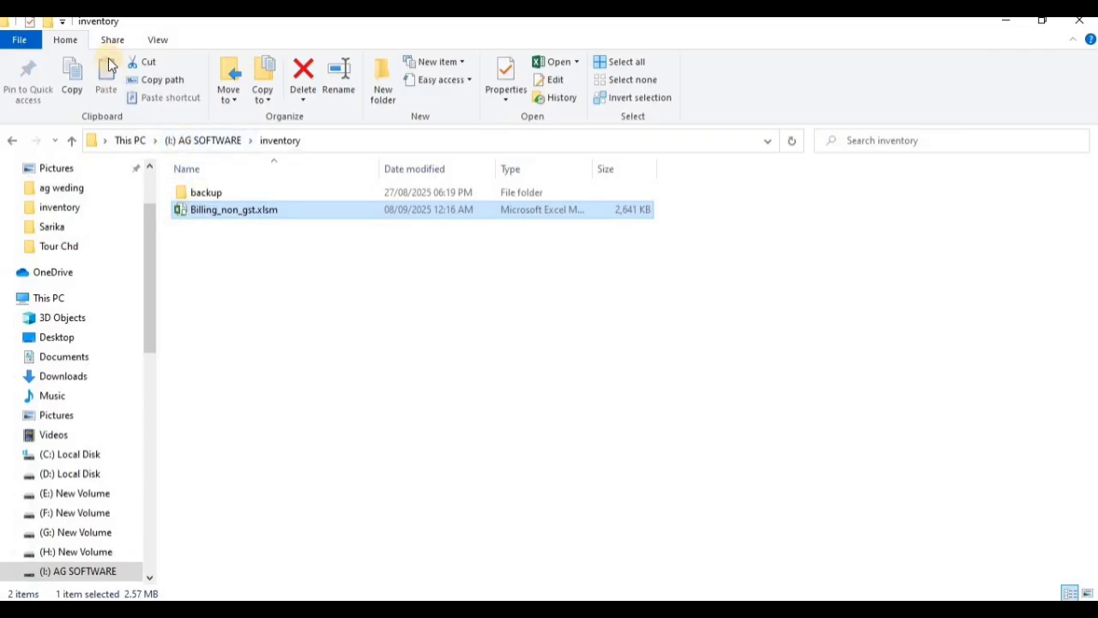
In File Explorer, create a new folder inside inventory and try to name it BACKUP, declining the folder merge
{"action": "key", "text": "ctrl+shift+n"}
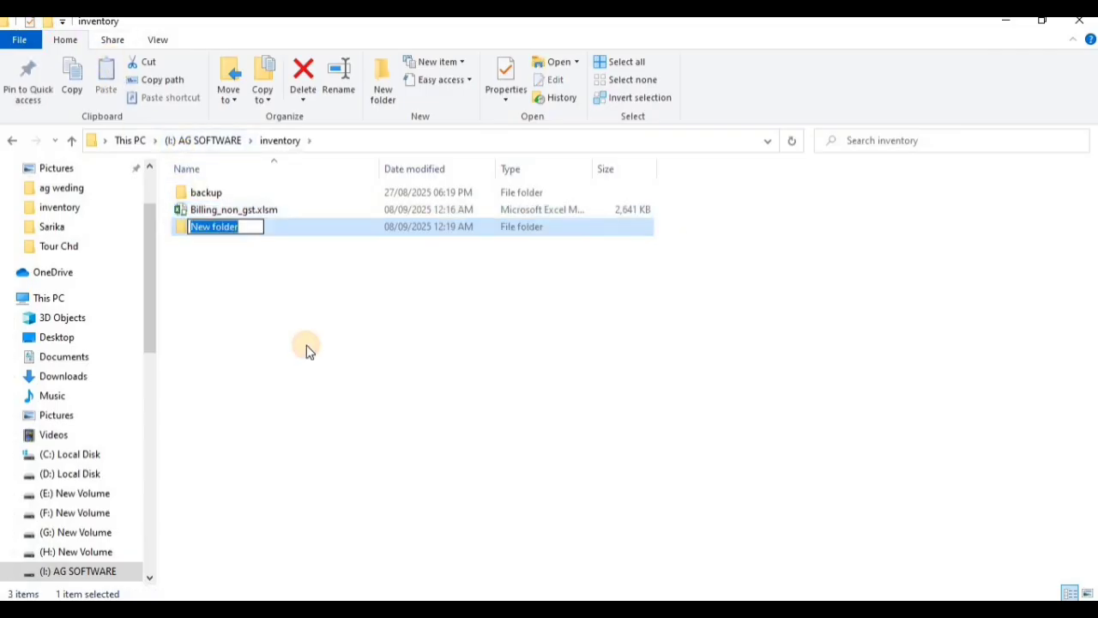
{"action": "type", "text": "BACKUP"}
{"action": "key", "text": "Return"}
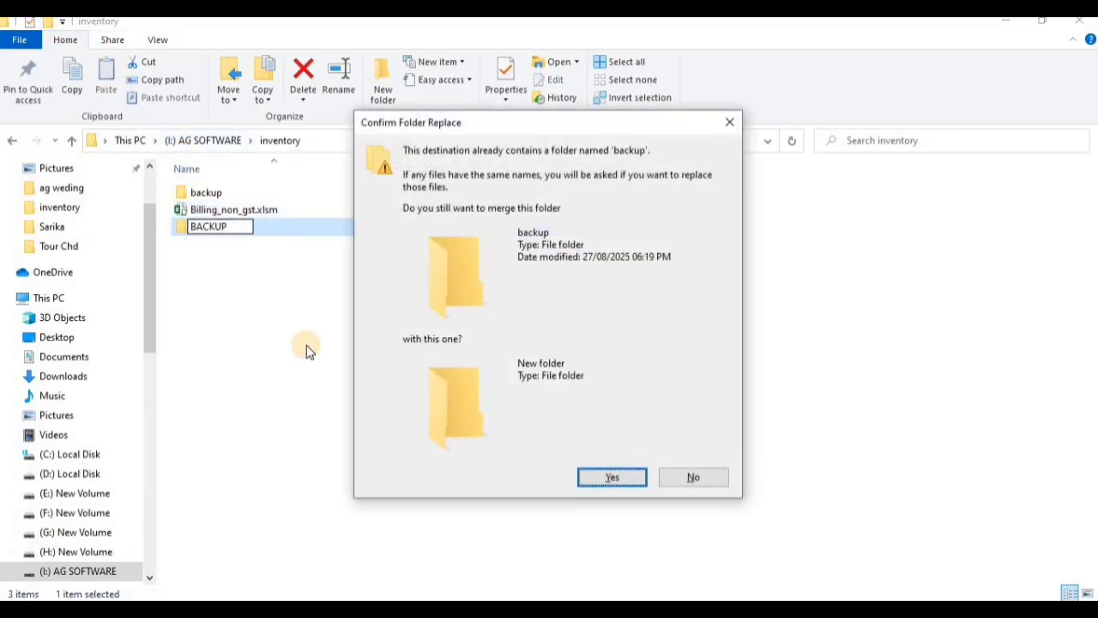
{"action": "key", "text": "Tab"}
{"action": "key", "text": "Return"}
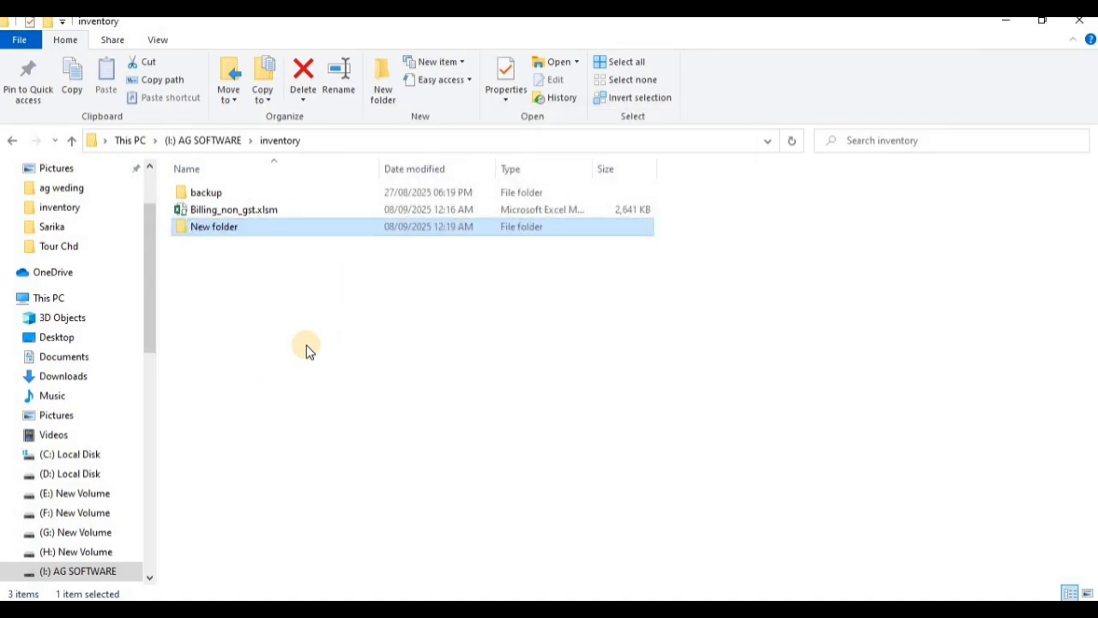
Open the new folder, copy its path I:\inventory\New folder and return to the billing software
{"action": "double_click", "coordinate": [405, 229]}
{"action": "left_click", "coordinate": [477, 146]}
{"action": "key", "text": "ctrl+c"}
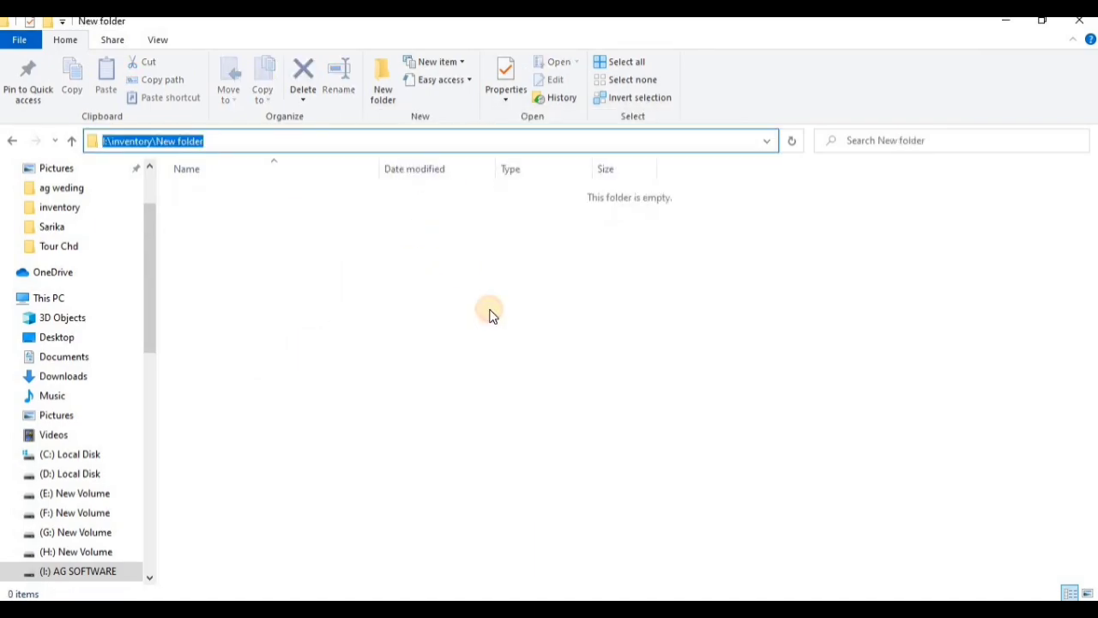
{"action": "left_click", "coordinate": [1006, 20]}
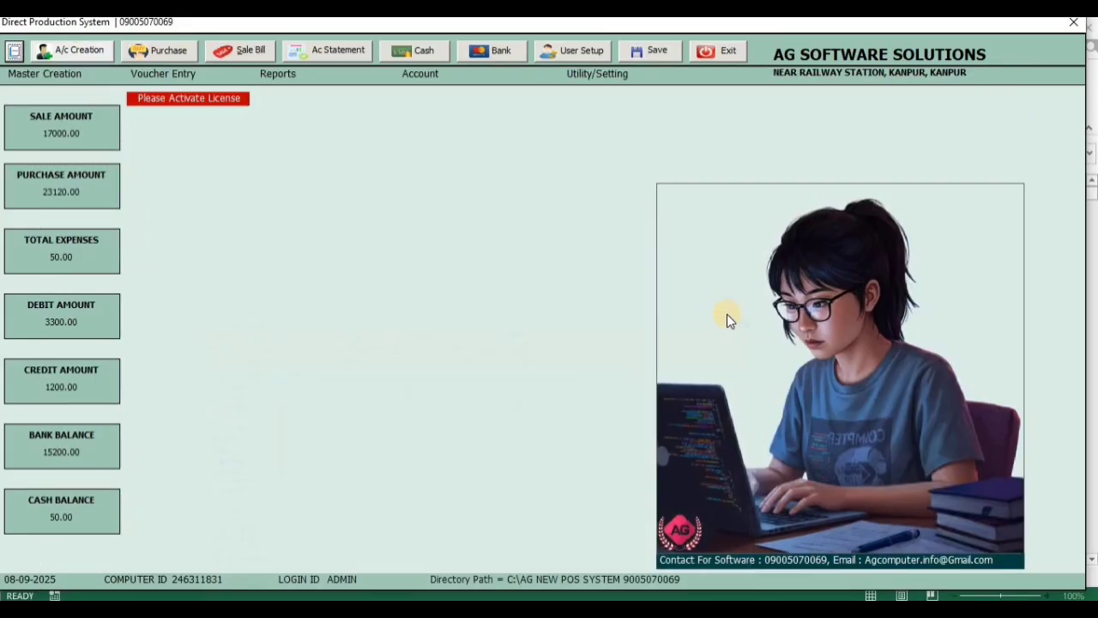
Set the backup path in the utility configuration to I:\inventory\New folder\, save the settings and close the dialog
{"action": "left_click", "coordinate": [601, 73]}
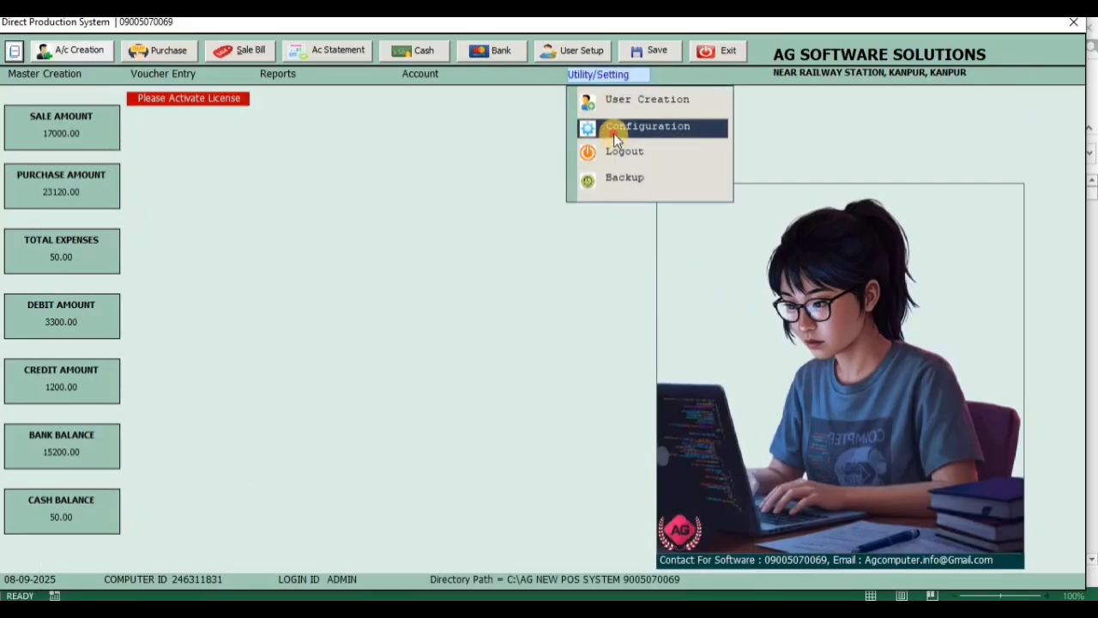
{"action": "left_click", "coordinate": [618, 128]}
{"action": "left_click_drag", "start_coordinate": [417, 367], "coordinate": [345, 366]}
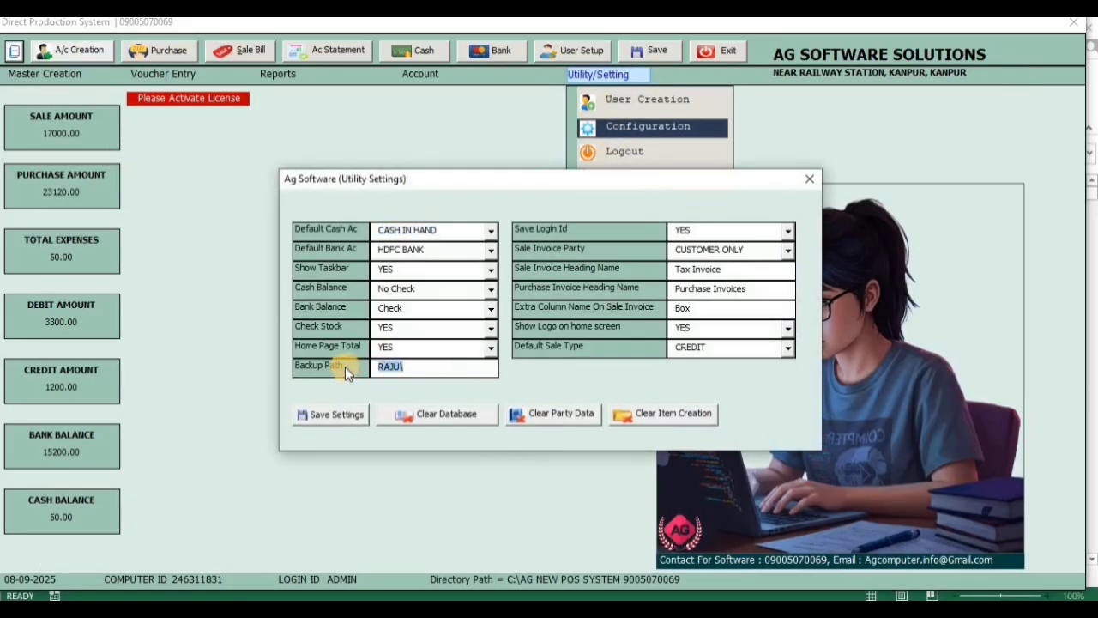
{"action": "key", "text": "ctrl+v"}
{"action": "left_click", "coordinate": [422, 349]}
{"action": "left_click", "coordinate": [426, 352]}
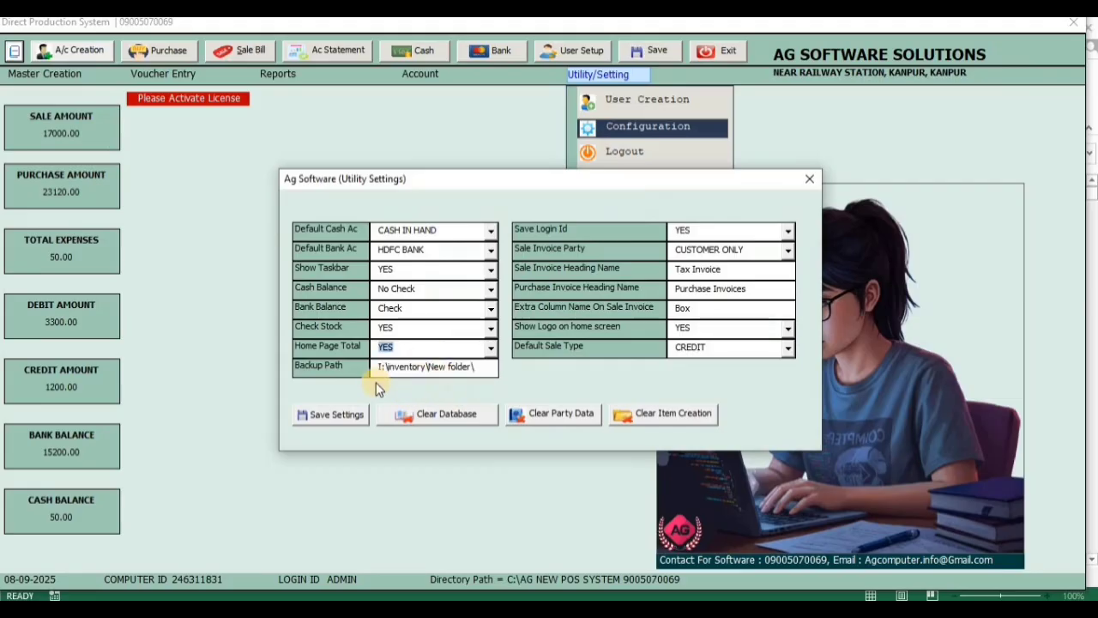
{"action": "left_click", "coordinate": [333, 419]}
{"action": "left_click", "coordinate": [583, 368]}
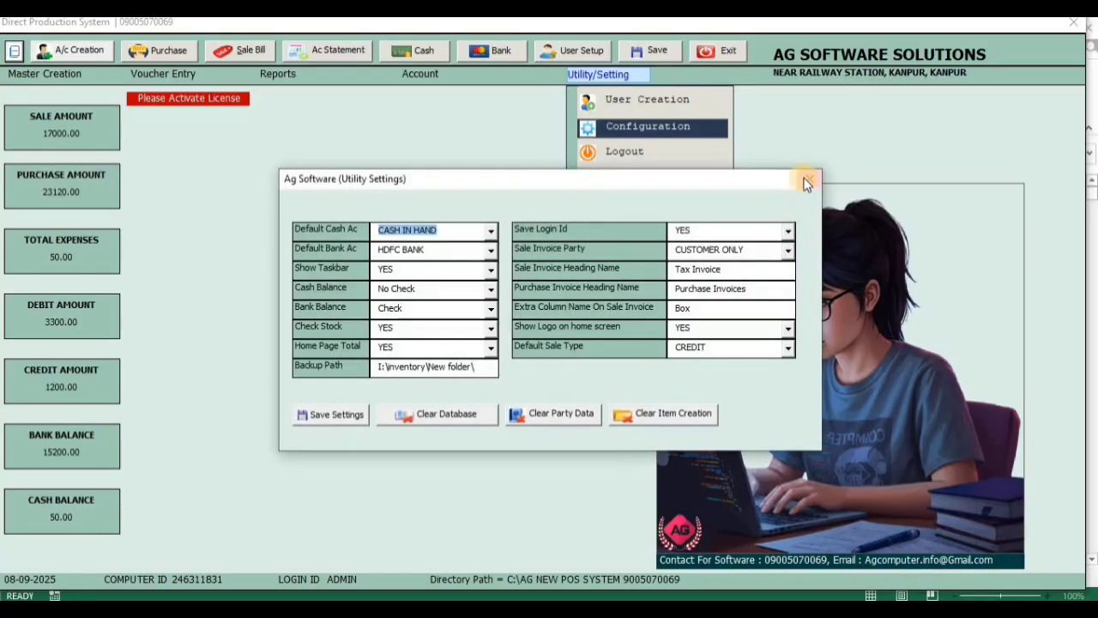
{"action": "left_click", "coordinate": [803, 180]}
Run the data backup, confirming its start and acknowledging its completion
{"action": "left_click", "coordinate": [615, 79]}
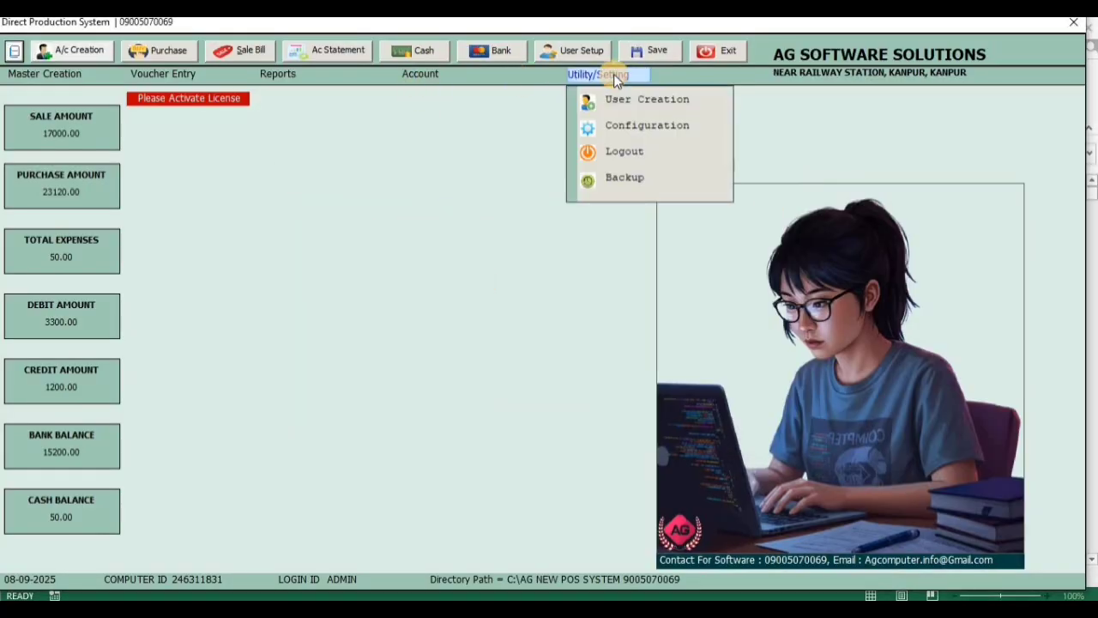
{"action": "left_click", "coordinate": [620, 178]}
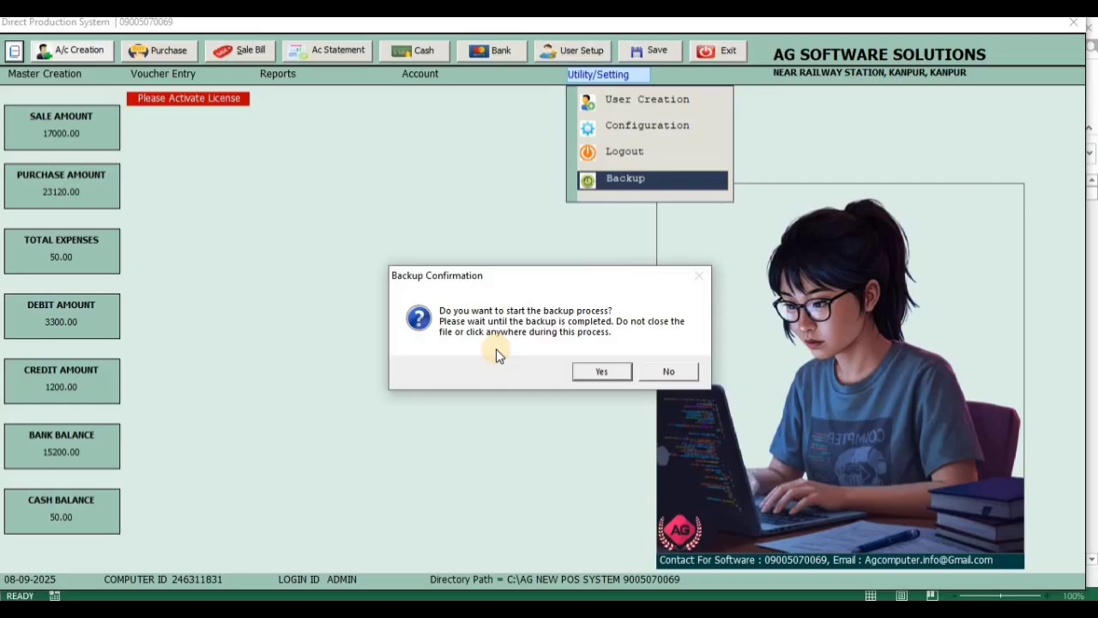
{"action": "left_click", "coordinate": [603, 375]}
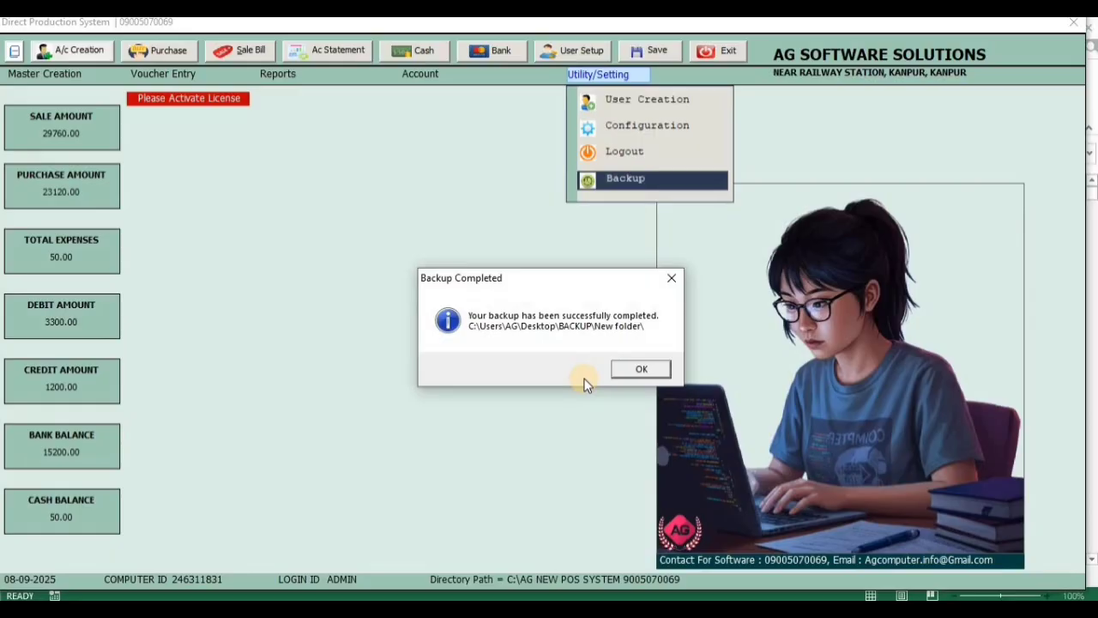
{"action": "left_click", "coordinate": [635, 370]}
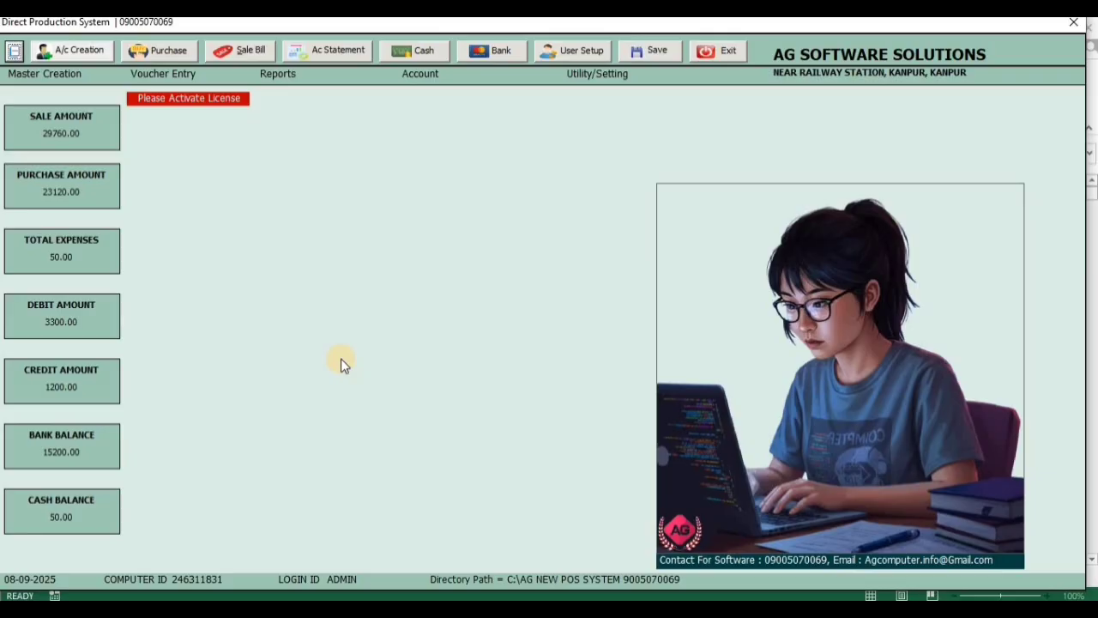
Start a cash voucher, choosing the second party in the account list and the narration CASH RECEIVED
{"action": "left_click", "coordinate": [437, 53]}
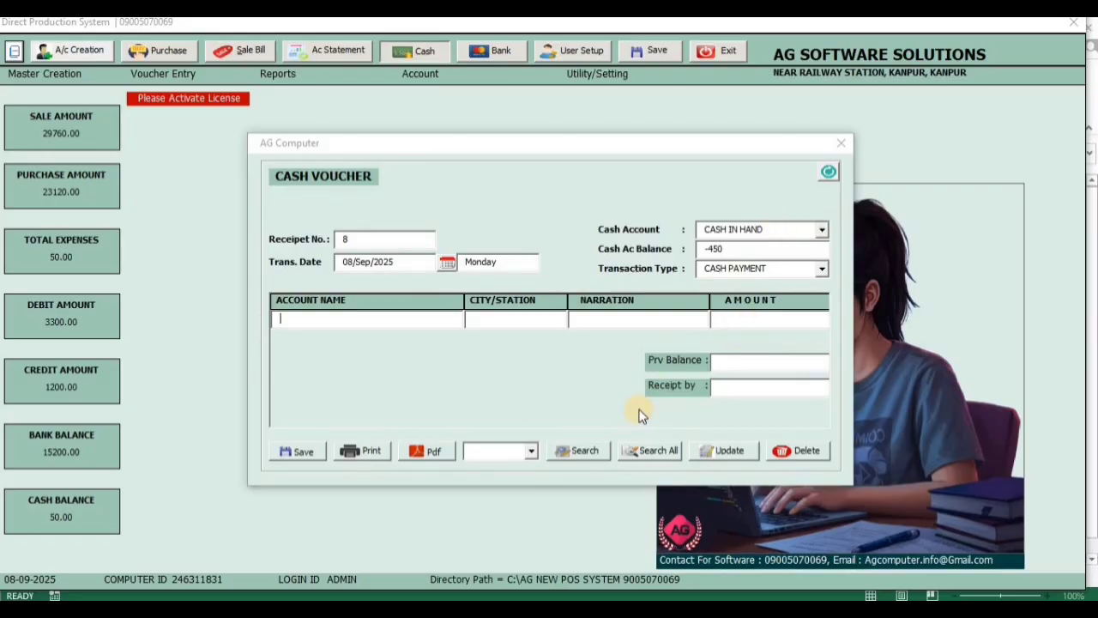
{"action": "key", "text": "space"}
{"action": "key", "text": "Down"}
{"action": "key", "text": "Down"}
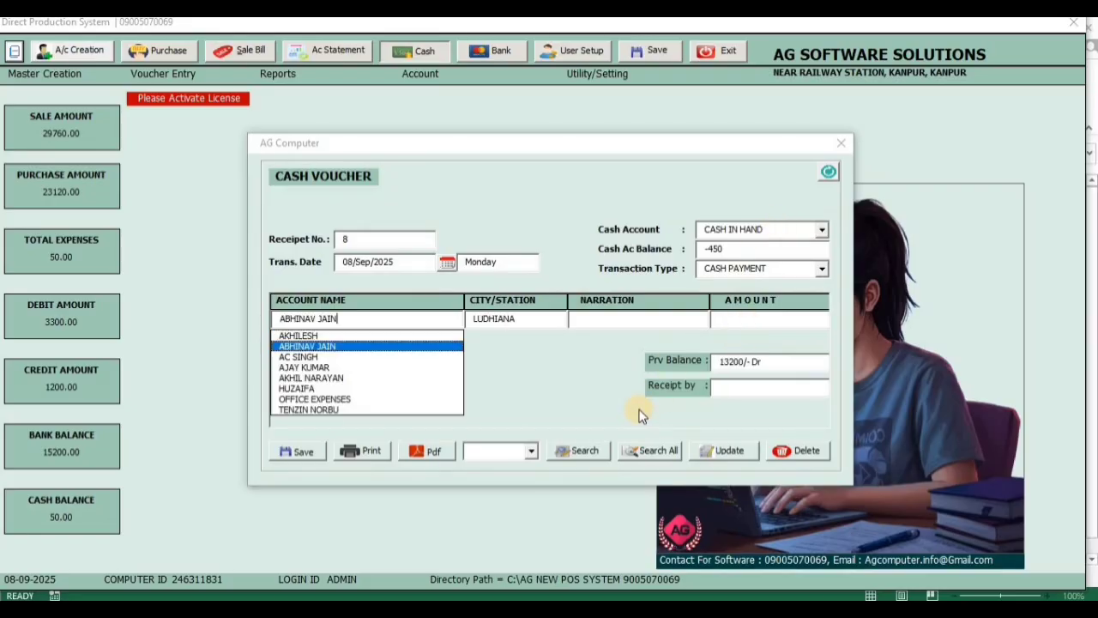
{"action": "key", "text": "Return"}
{"action": "key", "text": "space"}
{"action": "key", "text": "Down"}
{"action": "key", "text": "Down"}
{"action": "key", "text": "Return"}
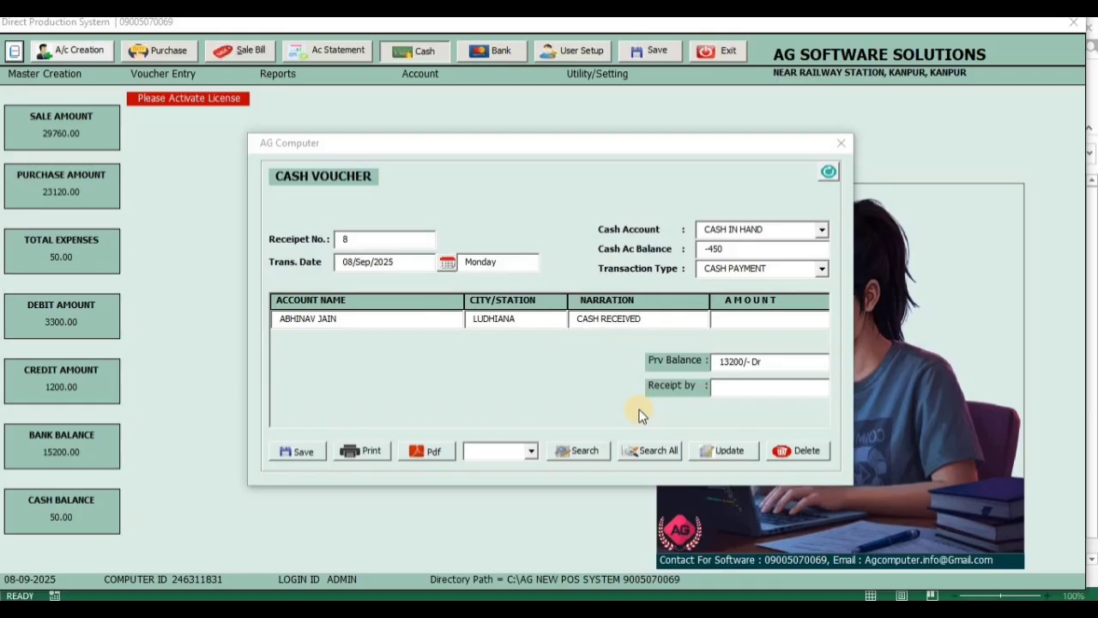
Set the cash voucher's transaction type to CASH RECEIPT and amount to 1300, enter the receiver's initials and save it
{"action": "left_click", "coordinate": [772, 269]}
{"action": "left_click", "coordinate": [762, 284]}
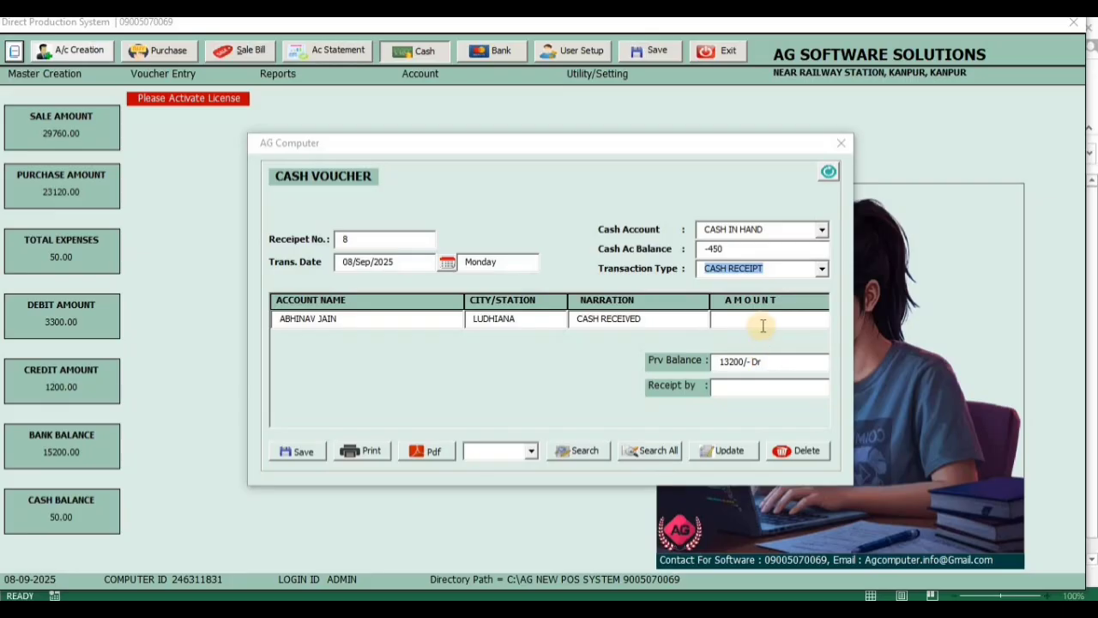
{"action": "left_click", "coordinate": [763, 321]}
{"action": "type", "text": "1300"}
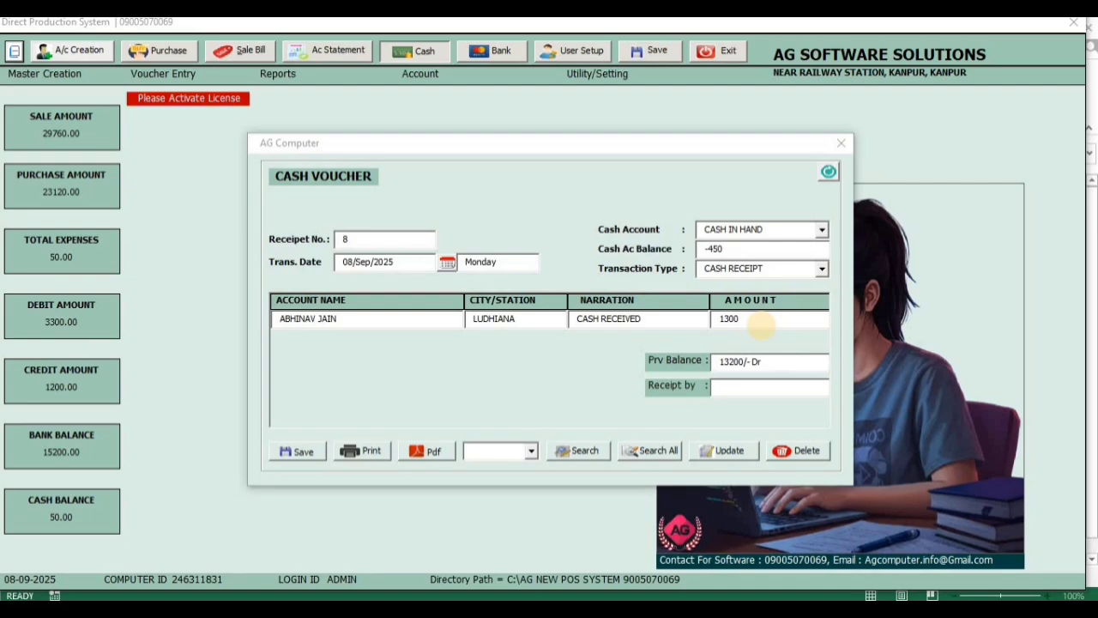
{"action": "type", "text": "AK"}
{"action": "left_click", "coordinate": [300, 453]}
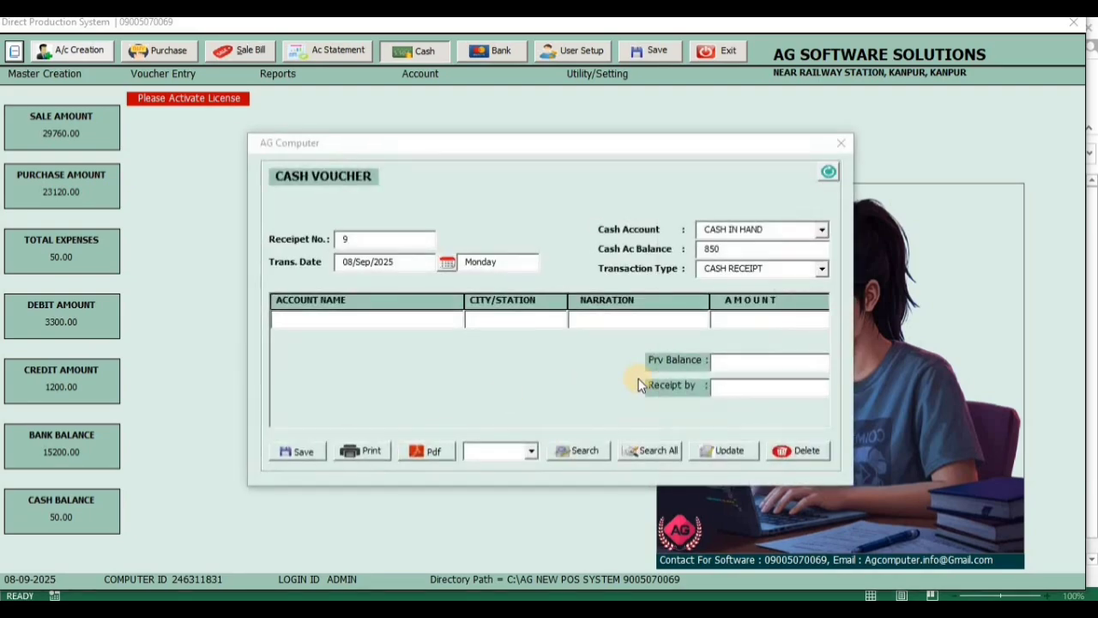
Retrieve cash voucher number 8 and export it as a PDF receipt
{"action": "left_click", "coordinate": [531, 450]}
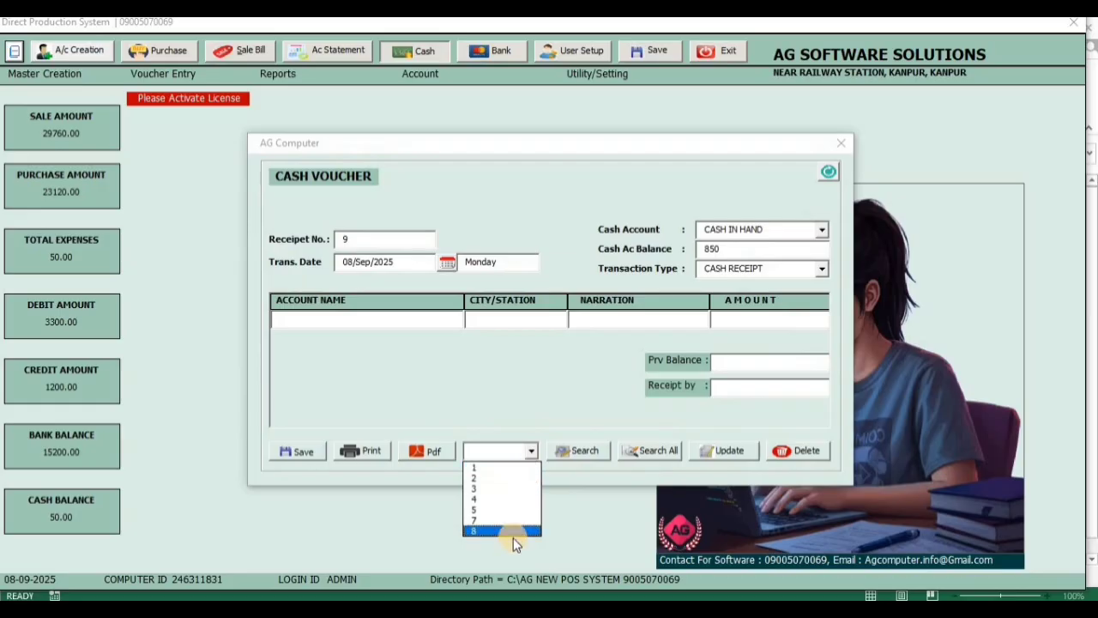
{"action": "left_click", "coordinate": [522, 529]}
{"action": "left_click", "coordinate": [572, 461]}
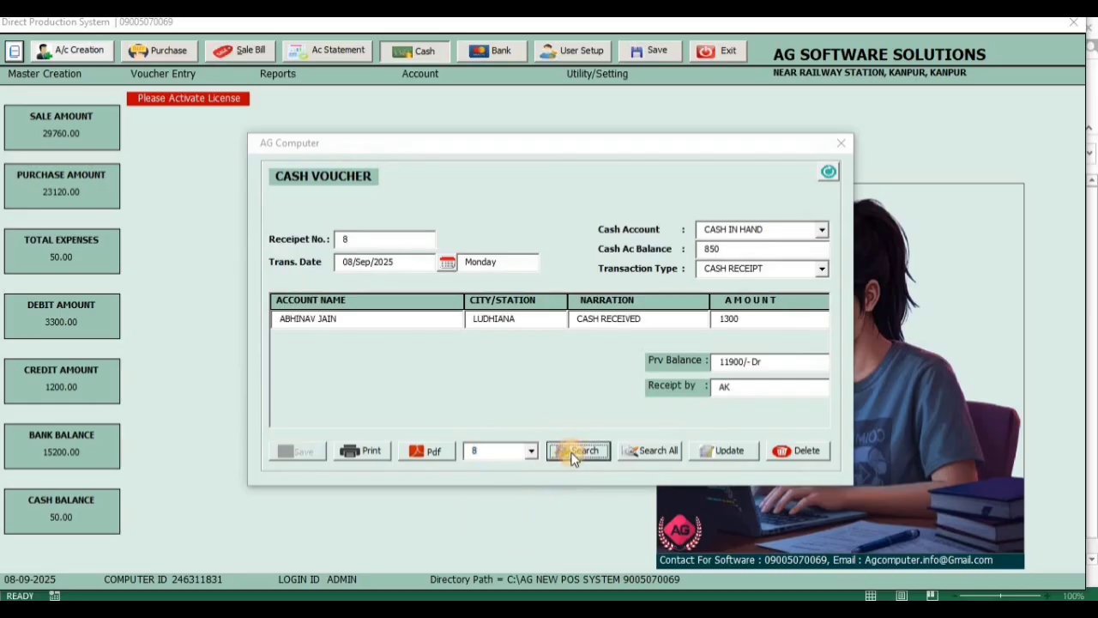
{"action": "left_click", "coordinate": [446, 453]}
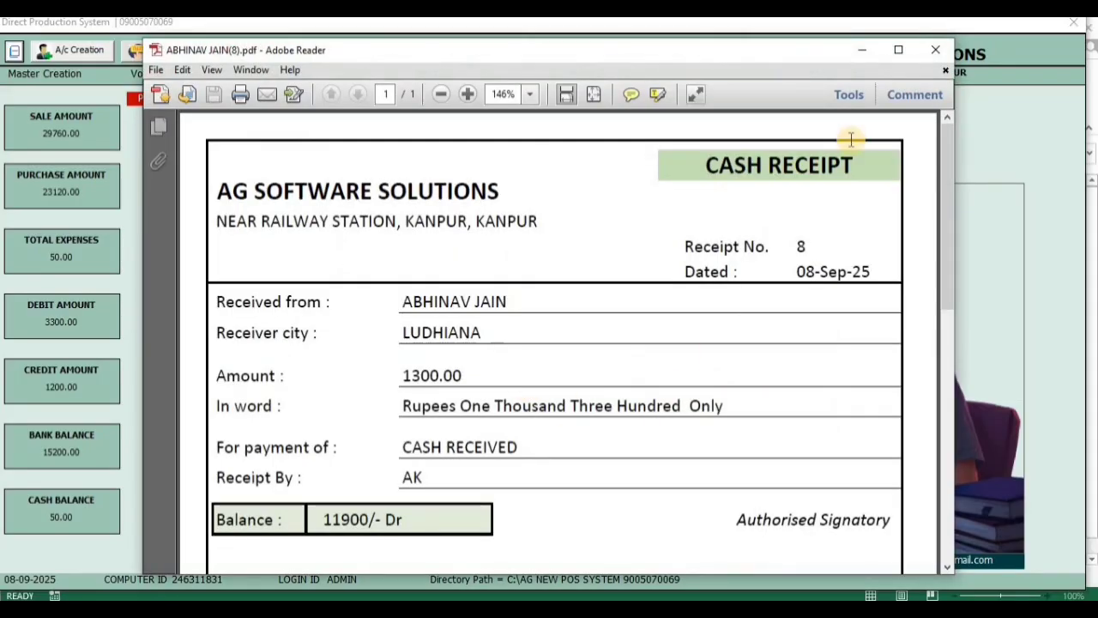
Review the whole cash receipt PDF at a reduced zoom, highlight its balance amount and close the file
{"action": "left_click", "coordinate": [900, 51]}
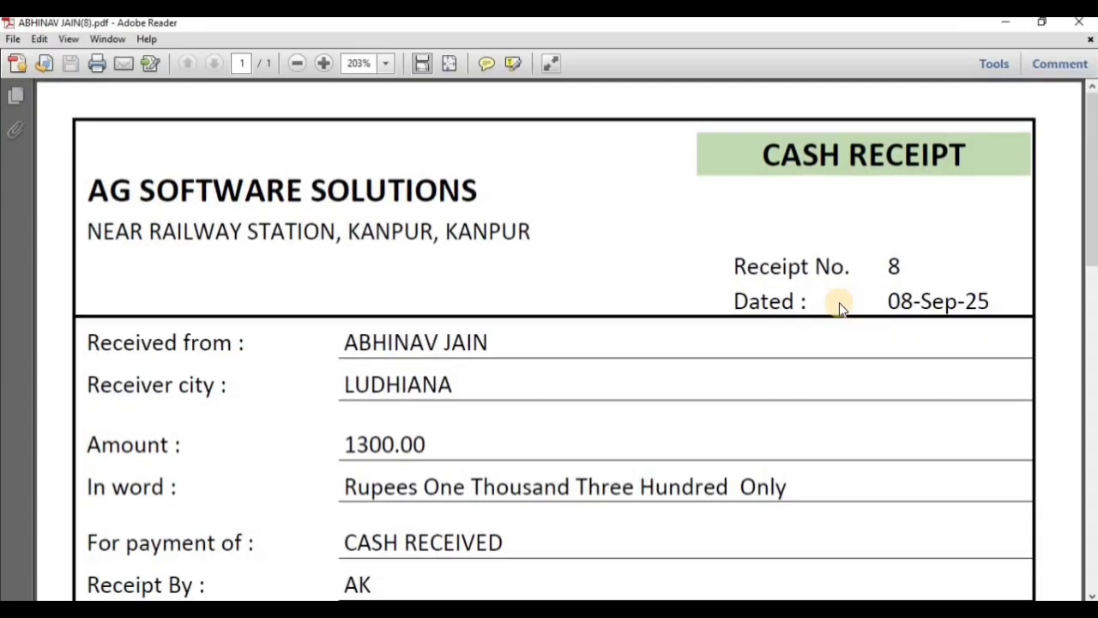
{"action": "left_click", "coordinate": [295, 63]}
{"action": "left_click", "coordinate": [295, 62]}
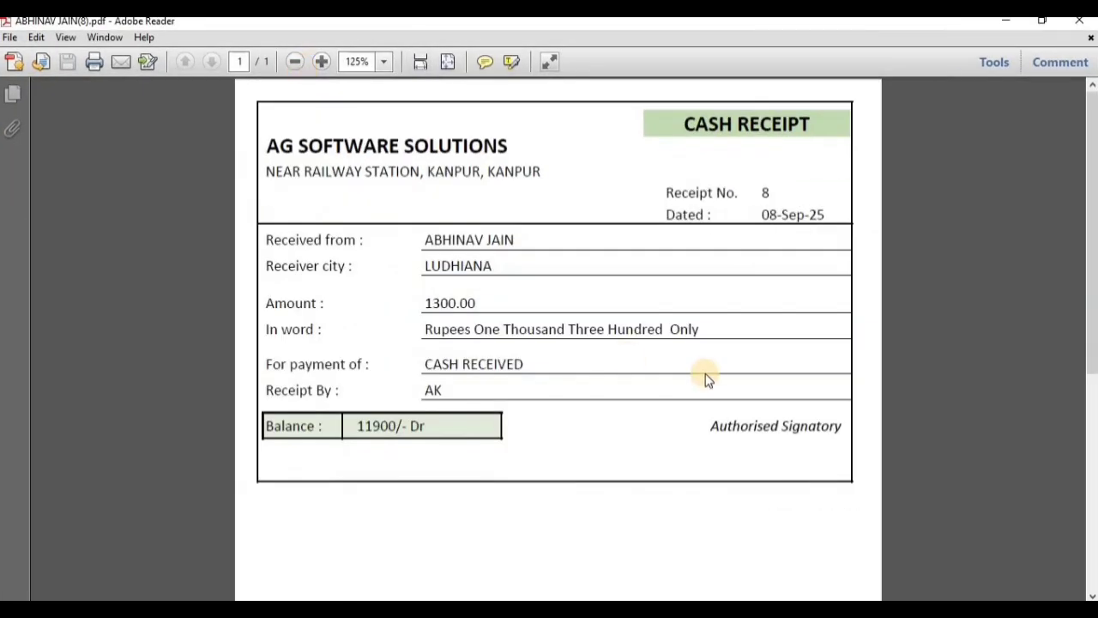
{"action": "left_click_drag", "start_coordinate": [357, 426], "coordinate": [406, 426]}
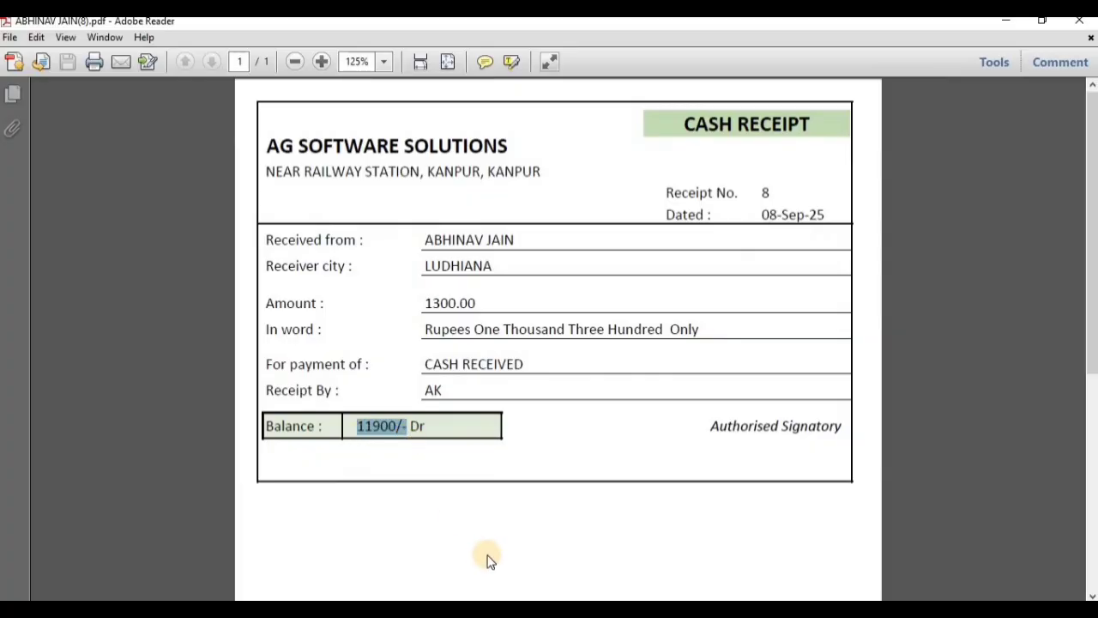
{"action": "left_click", "coordinate": [1083, 28]}
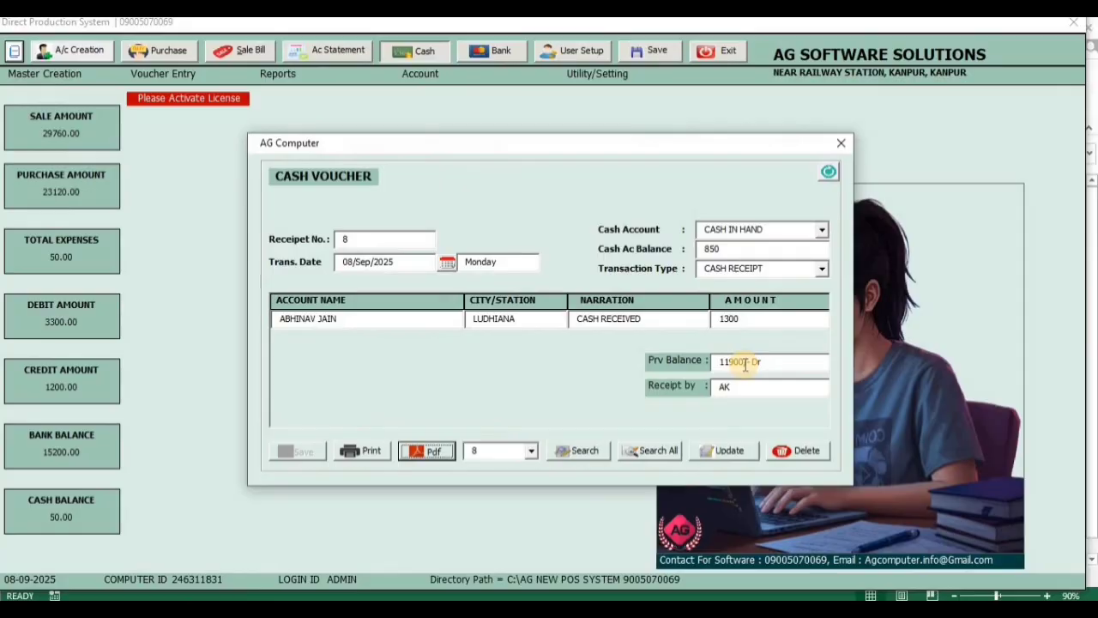
List all cash voucher transactions, open record 8 from the list and close the cash voucher form
{"action": "left_click", "coordinate": [656, 451]}
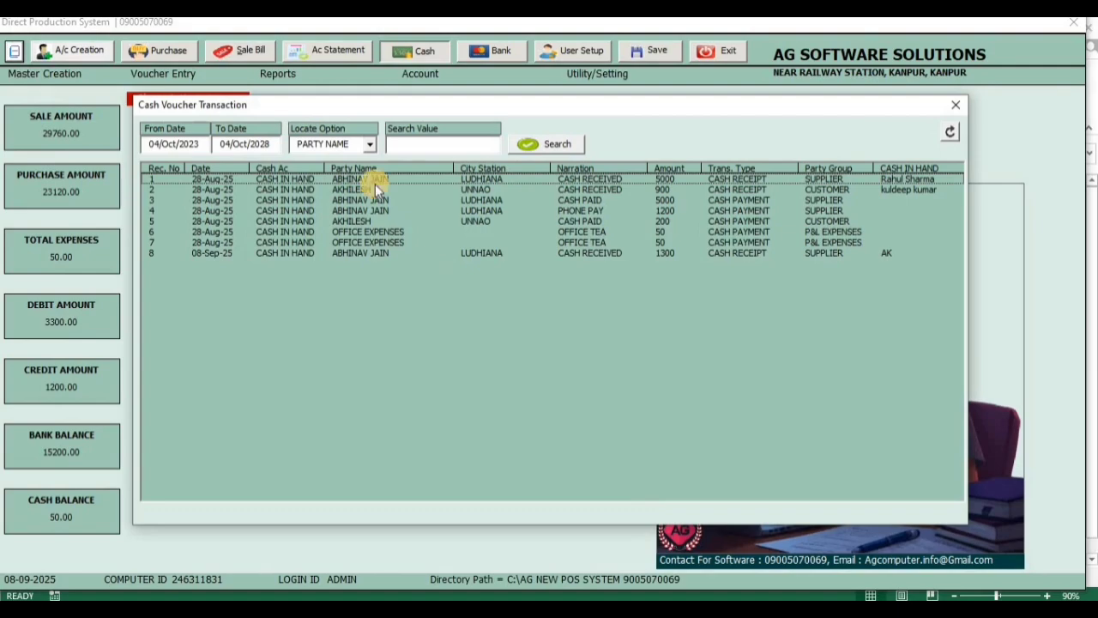
{"action": "left_click", "coordinate": [389, 146]}
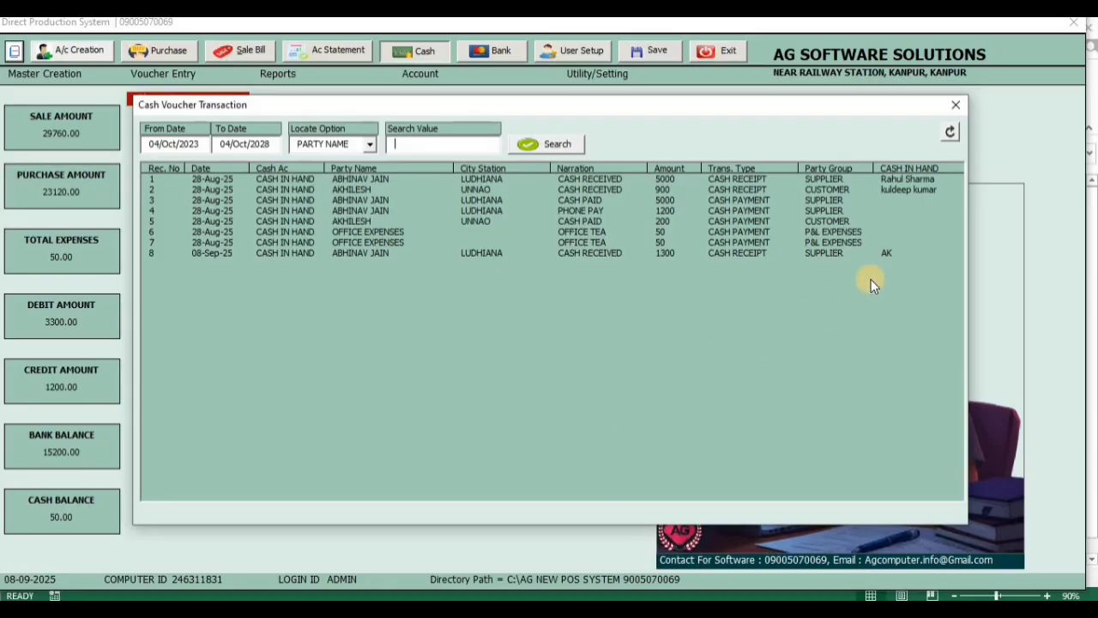
{"action": "double_click", "coordinate": [880, 252]}
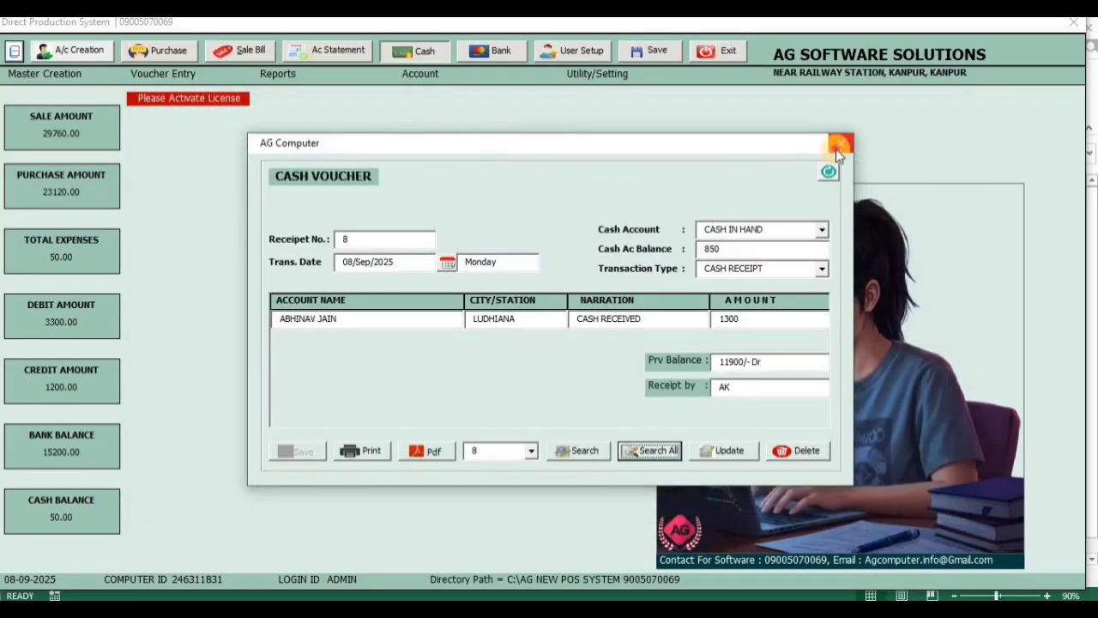
{"action": "left_click", "coordinate": [839, 147]}
Open the bank voucher form, view the list of all bank voucher transactions, and close both windows
{"action": "left_click", "coordinate": [493, 51]}
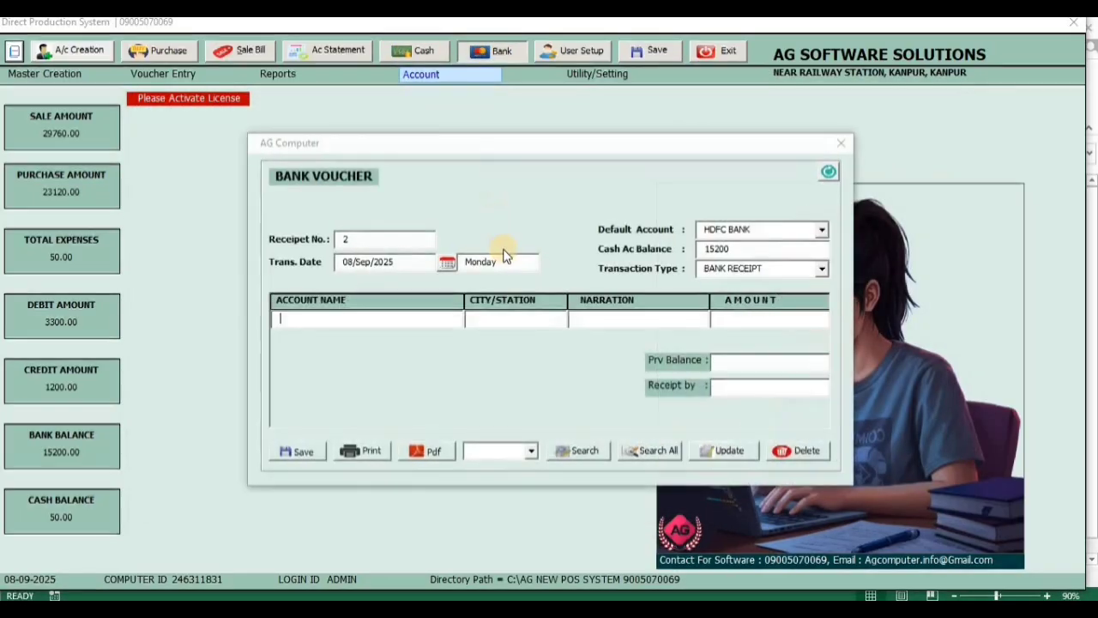
{"action": "left_click", "coordinate": [645, 450]}
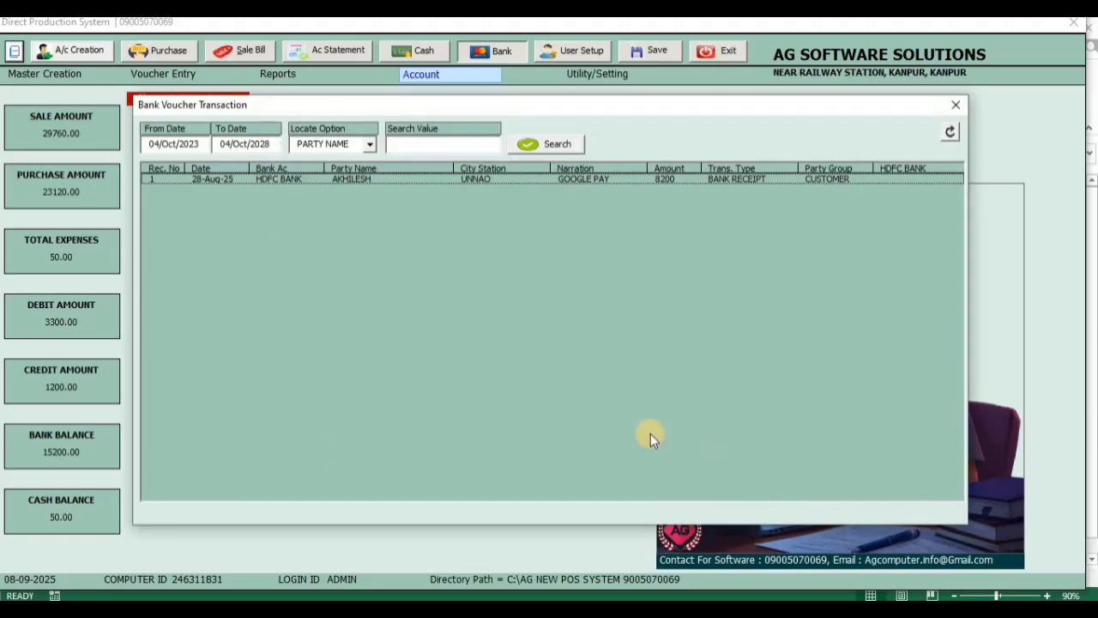
{"action": "left_click", "coordinate": [954, 109]}
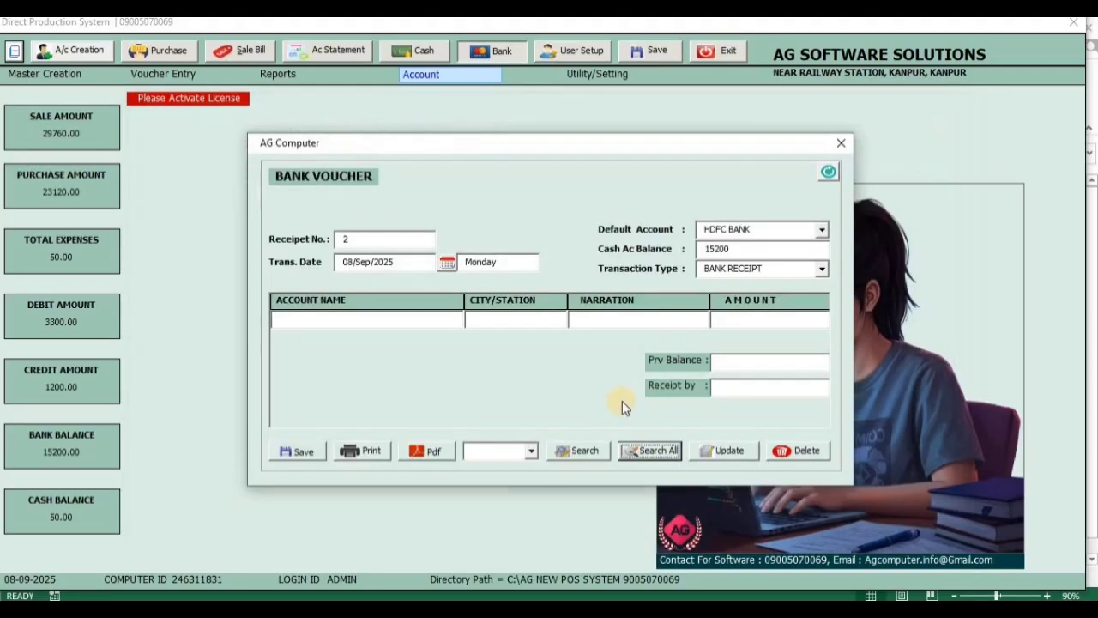
{"action": "left_click", "coordinate": [840, 143]}
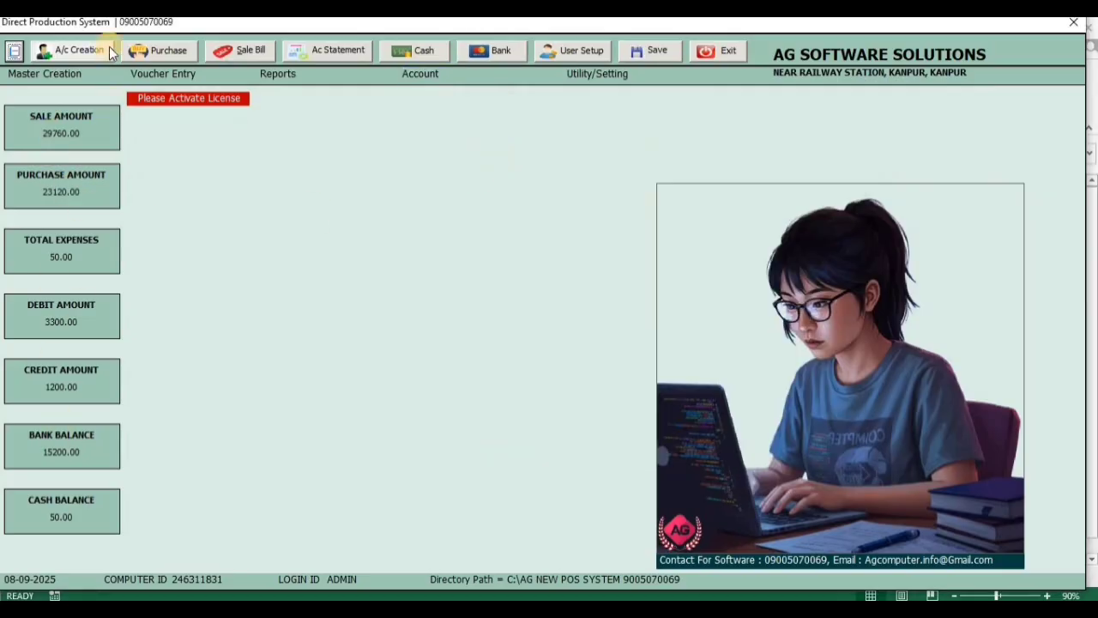
Open the user creation form to examine its fields and close it without entering anything
{"action": "left_click", "coordinate": [433, 74]}
{"action": "left_click", "coordinate": [623, 77]}
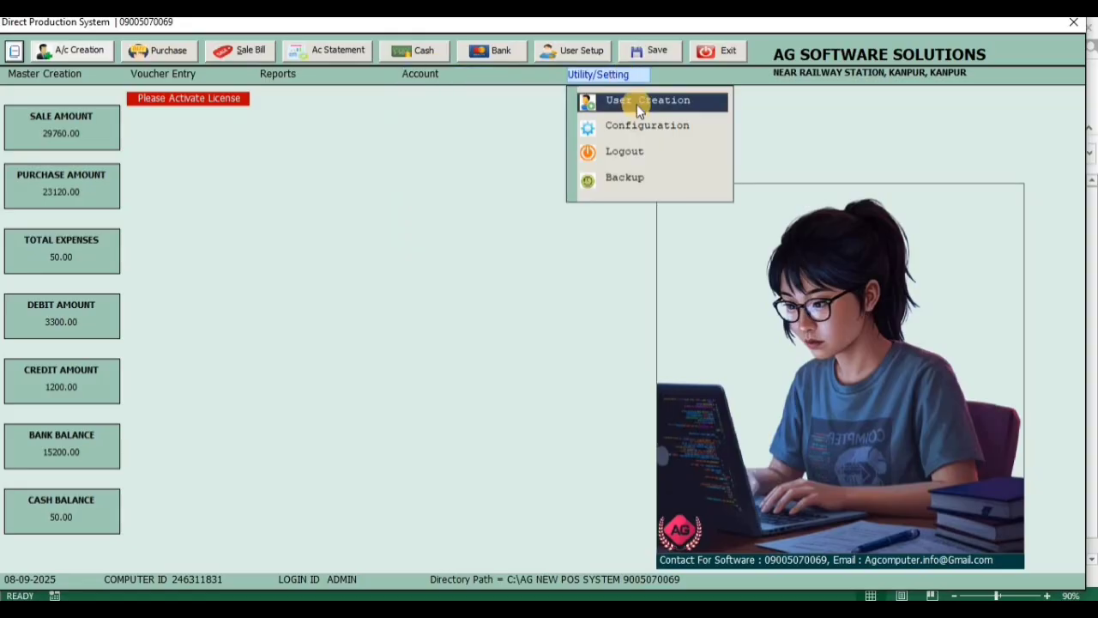
{"action": "left_click", "coordinate": [637, 102]}
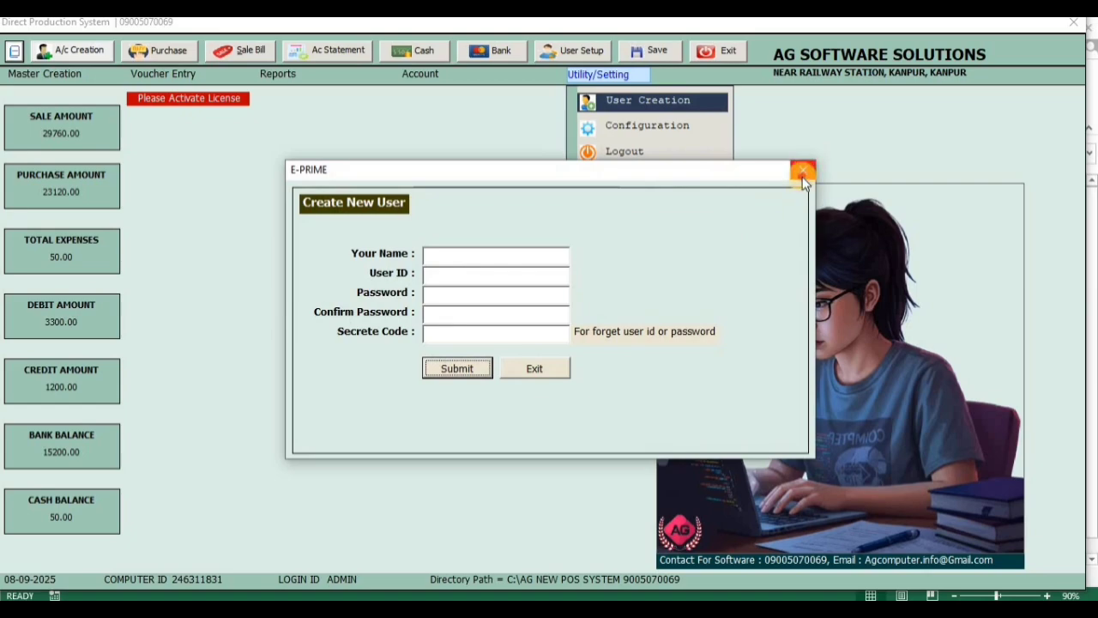
{"action": "left_click", "coordinate": [804, 168]}
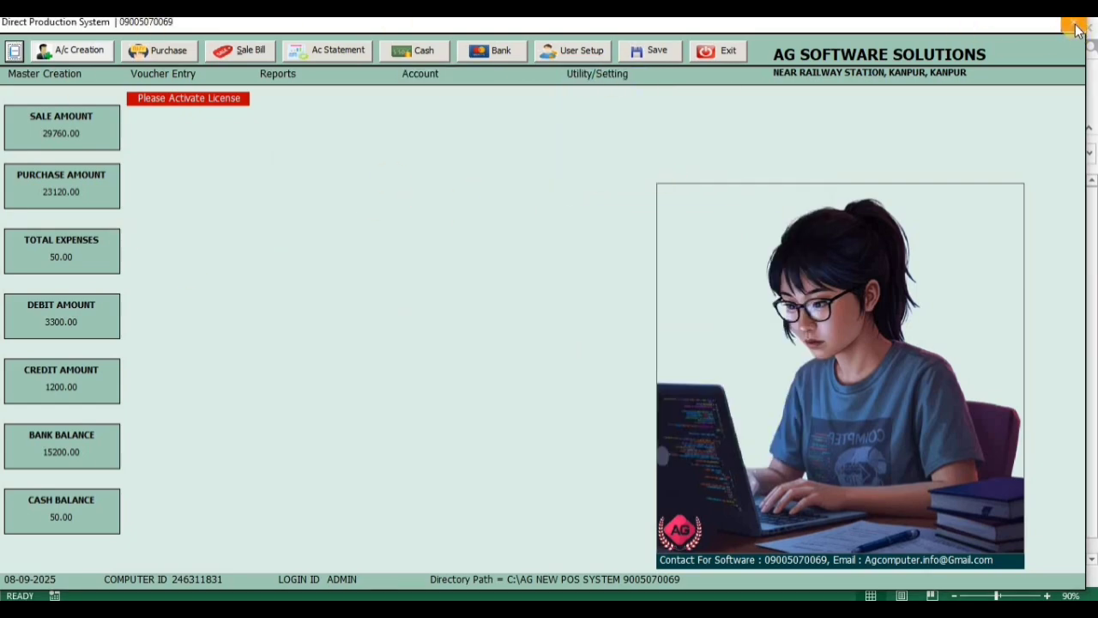
{"action": "left_click", "coordinate": [577, 77]}
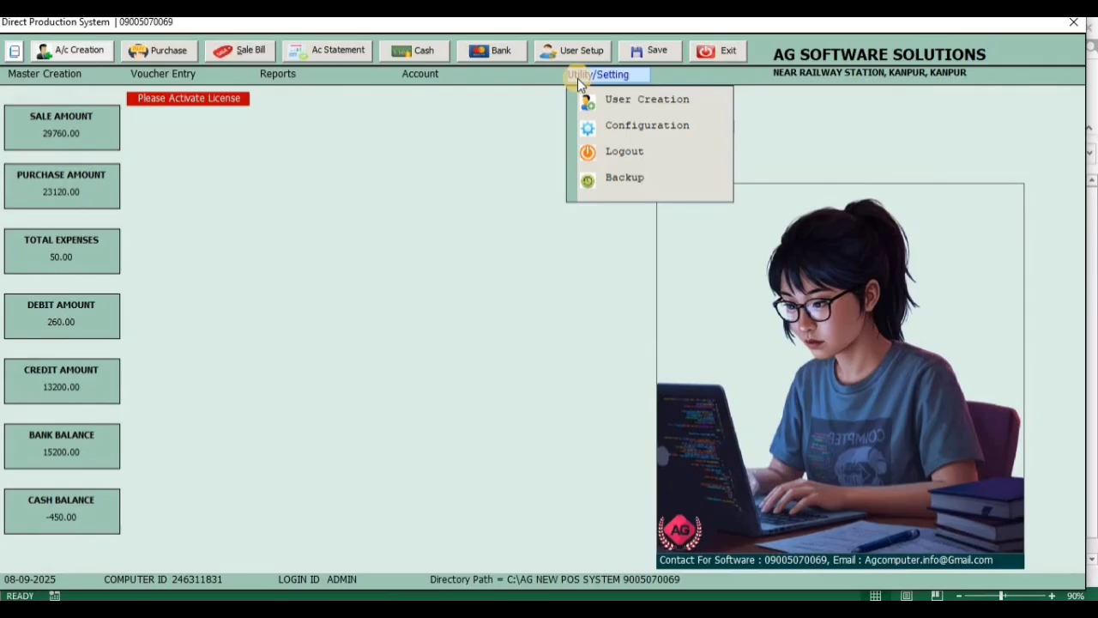
{"action": "left_click", "coordinate": [182, 75]}
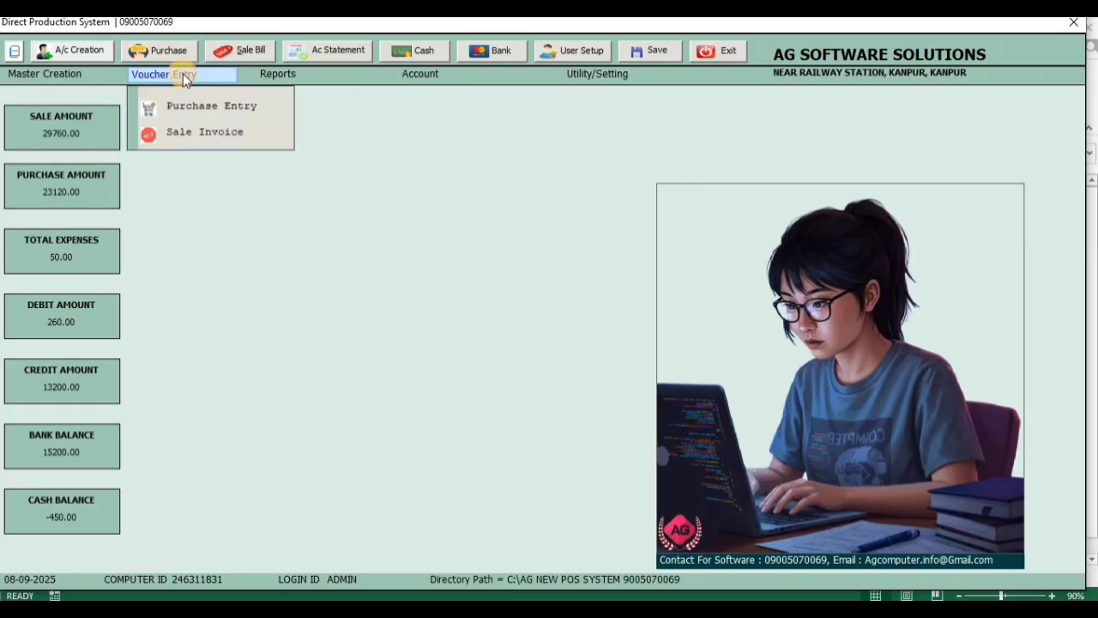